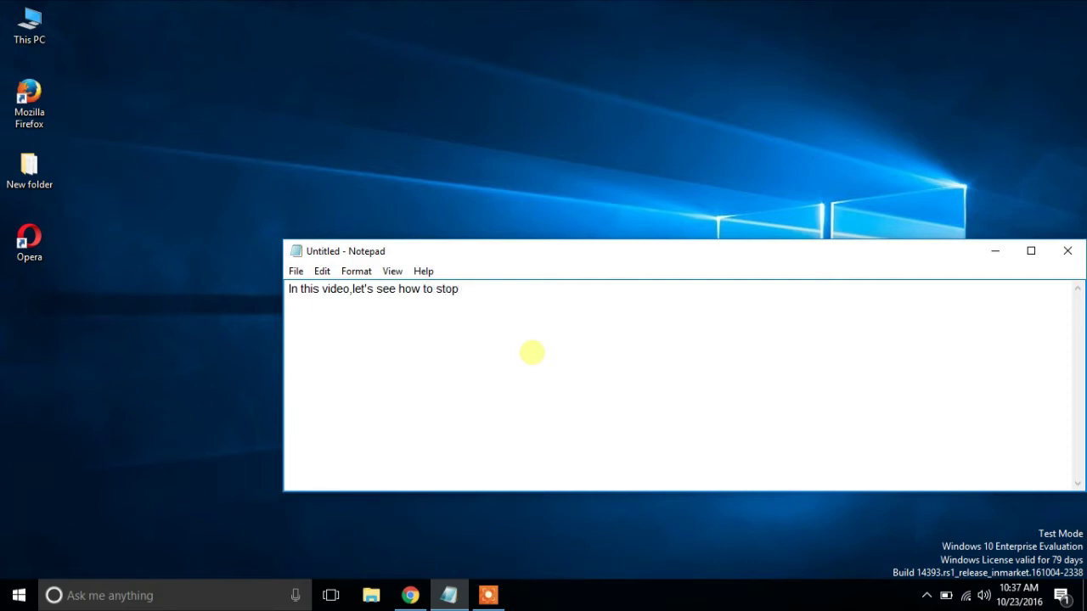
Complete the note's opening sentence with "auto dowloading of Windows Store Apps.."
{"action": "type", "text": "auto dowloadig"}
{"action": "key", "text": "BackSpace"}
{"action": "type", "text": "ng of"}
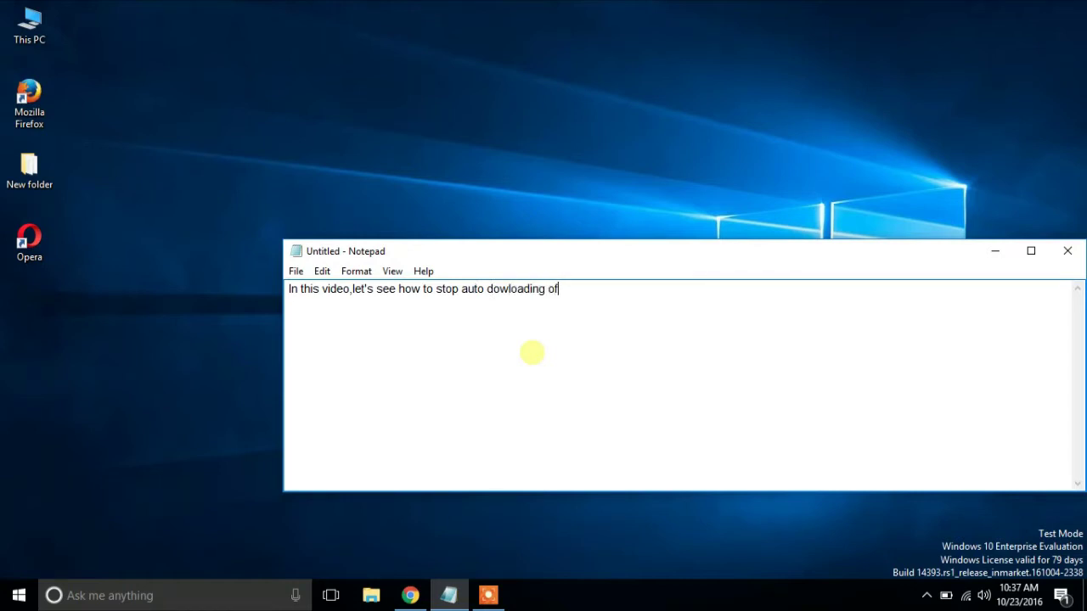
{"action": "type", "text": " Windows Store Apps.."}
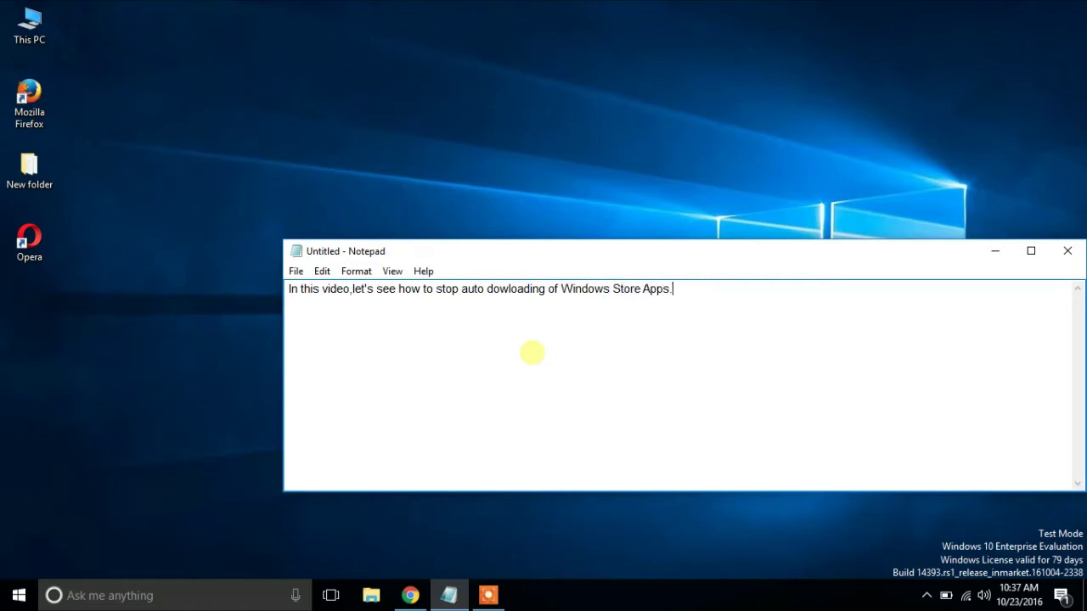
Add the lines "Follow my steps.." and "There are two methods using which we can solve the problem." to the note
{"action": "left_click", "coordinate": [18, 595]}
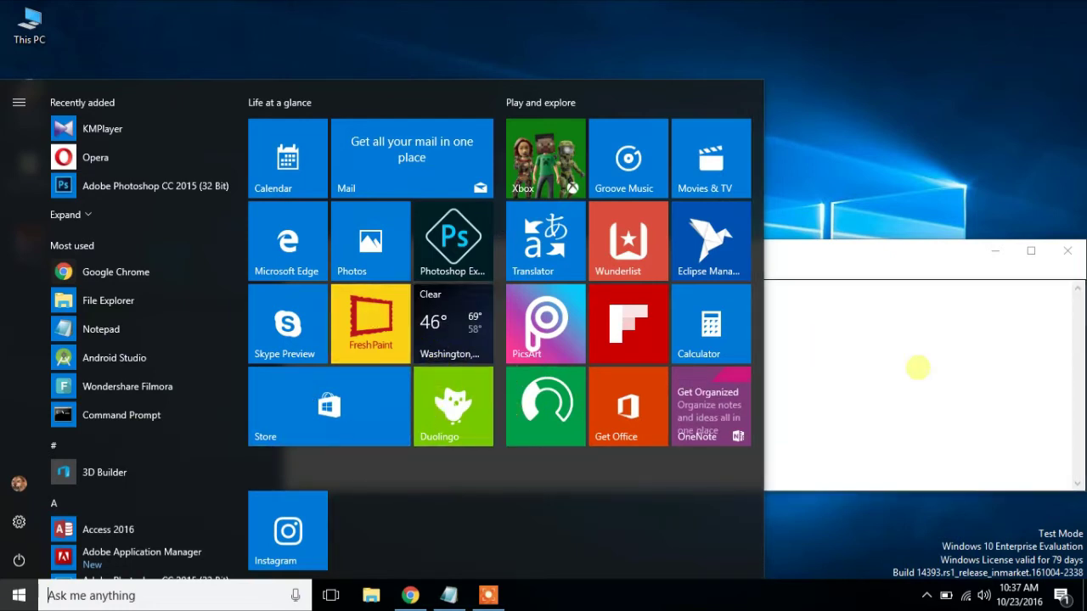
{"action": "left_click", "coordinate": [918, 368]}
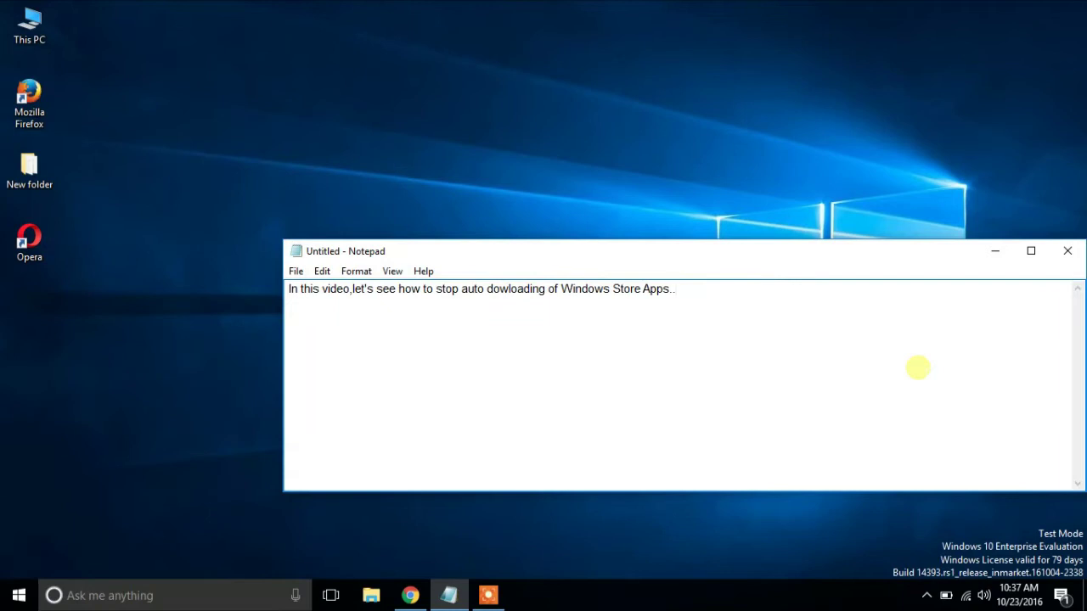
{"action": "type", "text": "Follow my steps.."}
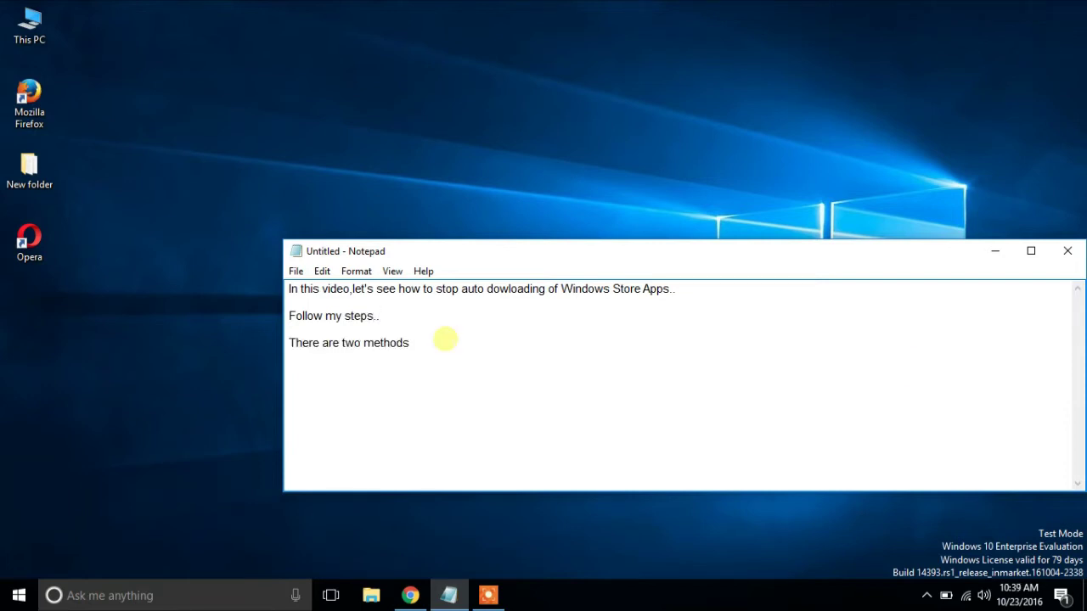
{"action": "type", "text": "using which we can solve t"}
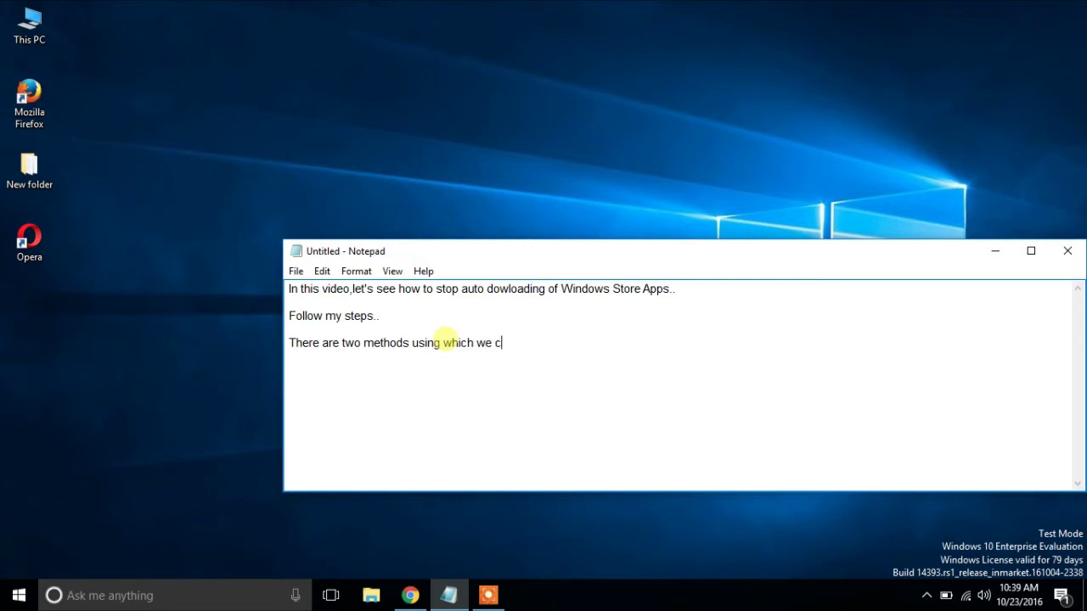
{"action": "type", "text": "he problem."}
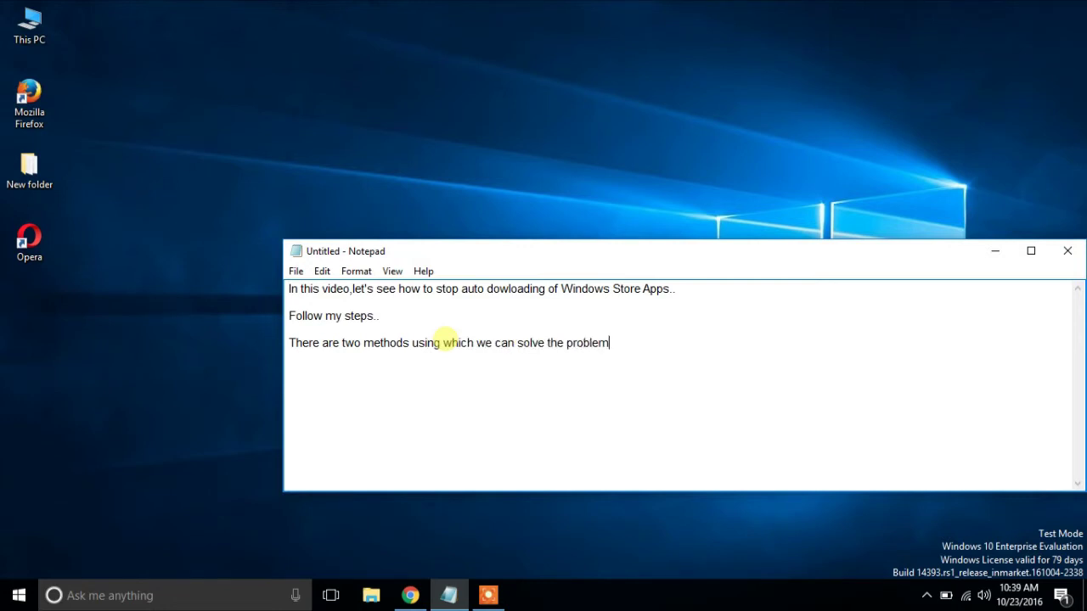
Add the lines "One is based on regedit and another is based on command.." and "Let's see how to do.." to the note
{"action": "key", "text": "Return"}
{"action": "type", "text": "O"}
{"action": "key", "text": "BackSpace"}
{"action": "type", "text": "One is based on regedit and an"}
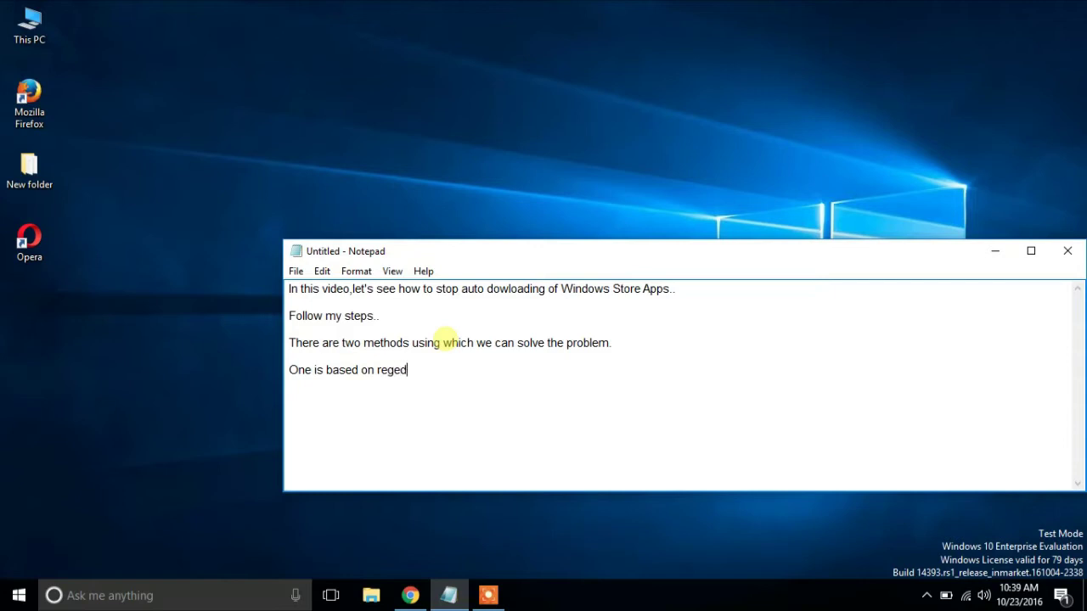
{"action": "type", "text": "ote"}
{"action": "key", "text": "BackSpace"}
{"action": "type", "text": "her is based on"}
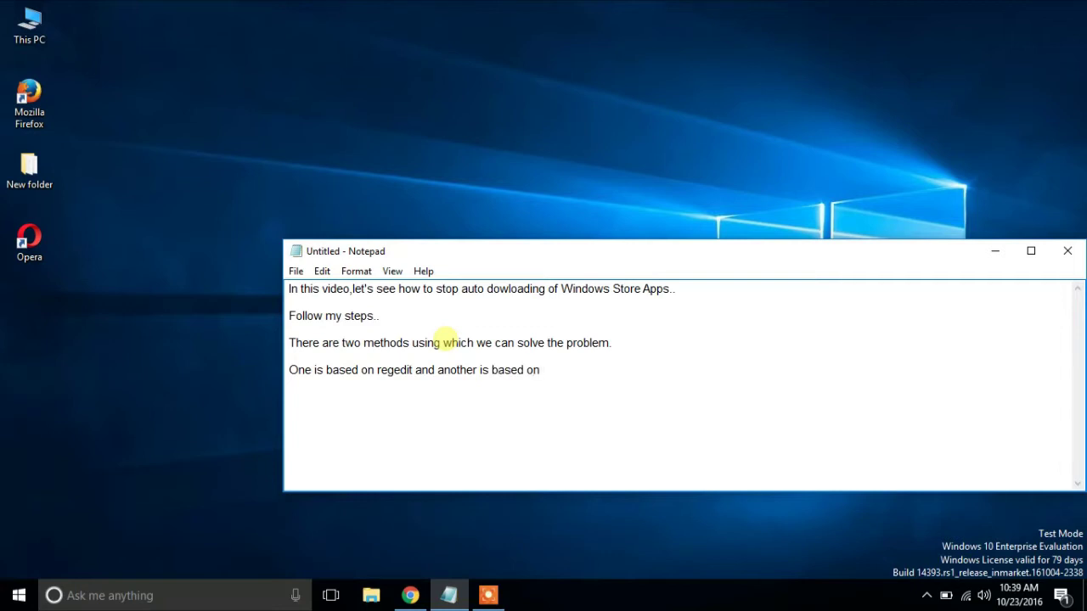
{"action": "type", "text": " command..  Let's see how to do.."}
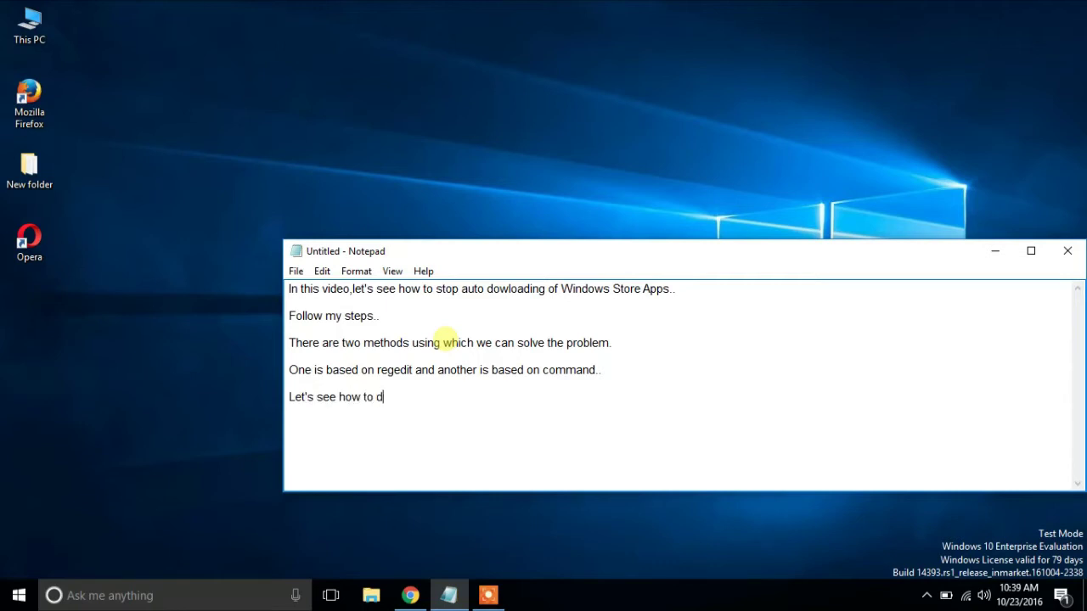
Add the instruction "Press Windows + R -> Type regedit" on a separate line after a blank line
{"action": "key", "text": "Return"}
{"action": "key", "text": "Return"}
{"action": "type", "text": "Press Windows + R"}
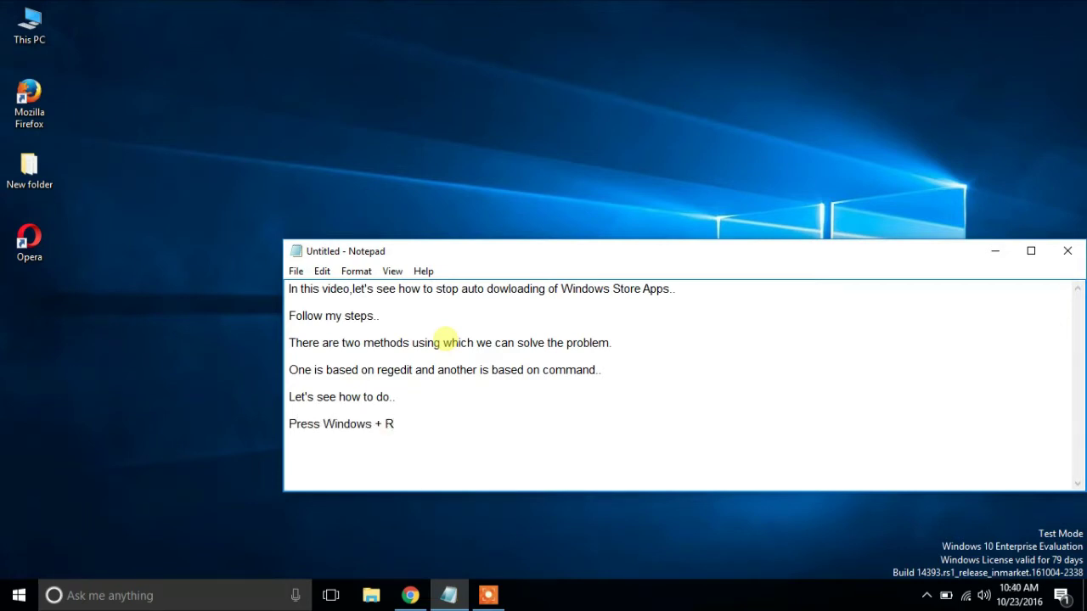
{"action": "type", "text": " -> Type regedt"}
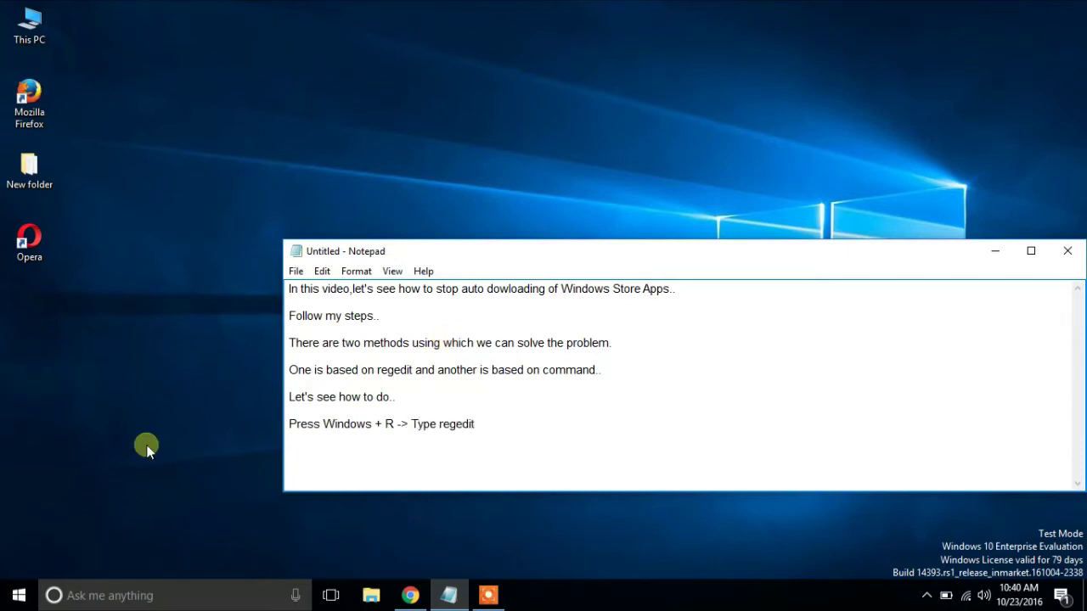
Launch the Registry Editor by running regedit from the Run dialog
{"action": "left_click", "coordinate": [99, 448]}
{"action": "key", "text": "super+r"}
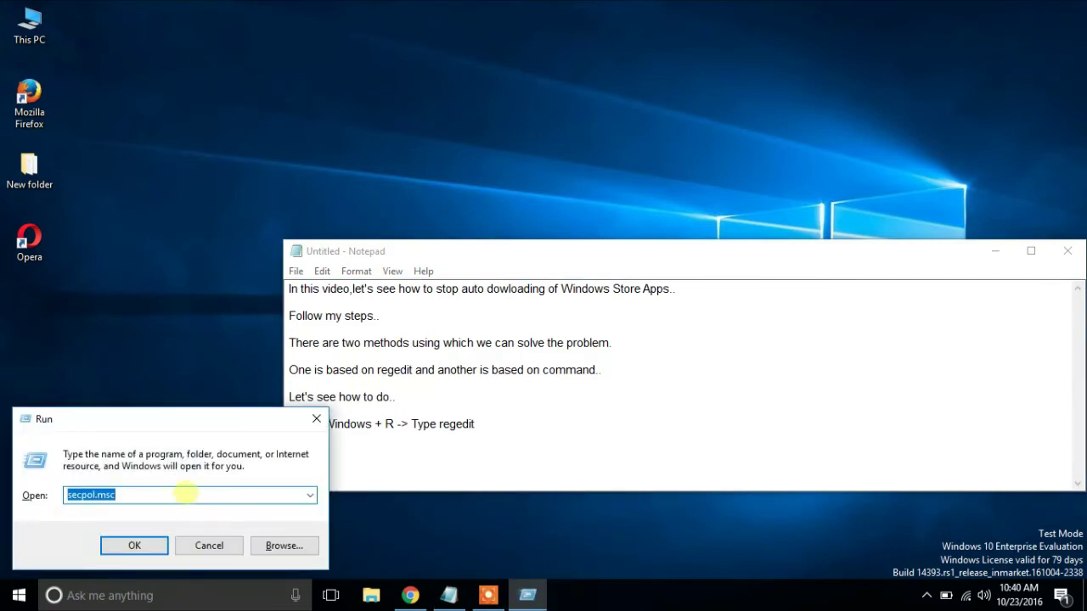
{"action": "key", "text": "BackSpace"}
{"action": "type", "text": "rege"}
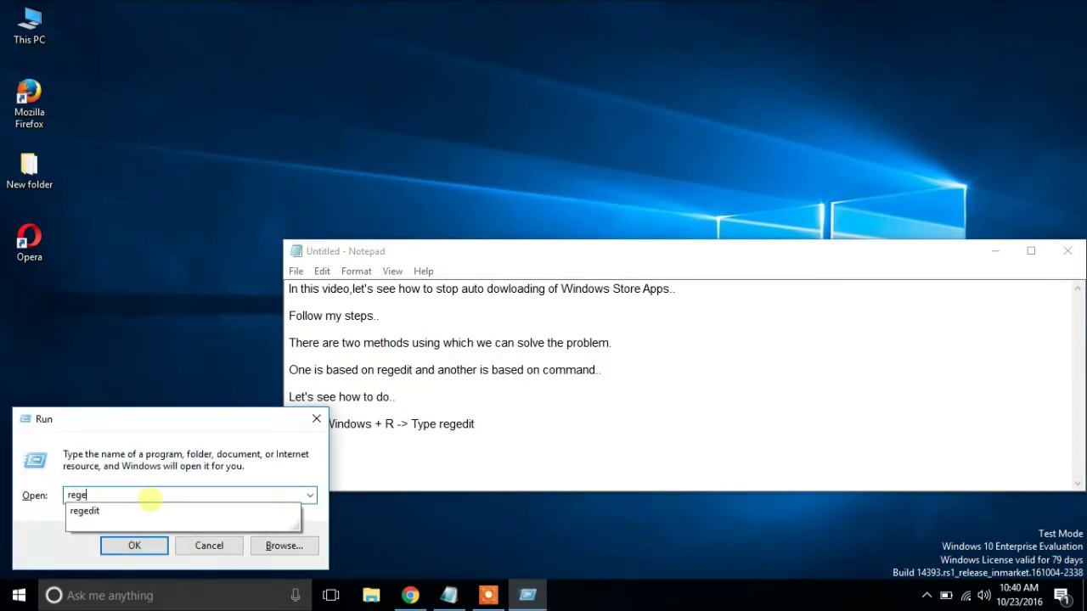
{"action": "type", "text": "dit"}
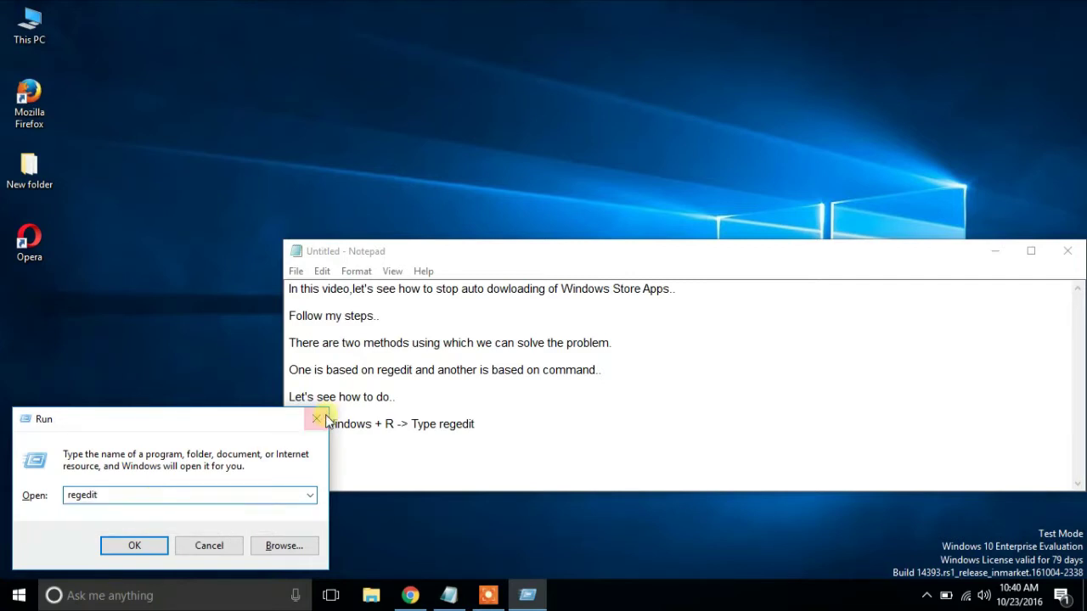
{"action": "left_click", "coordinate": [520, 537]}
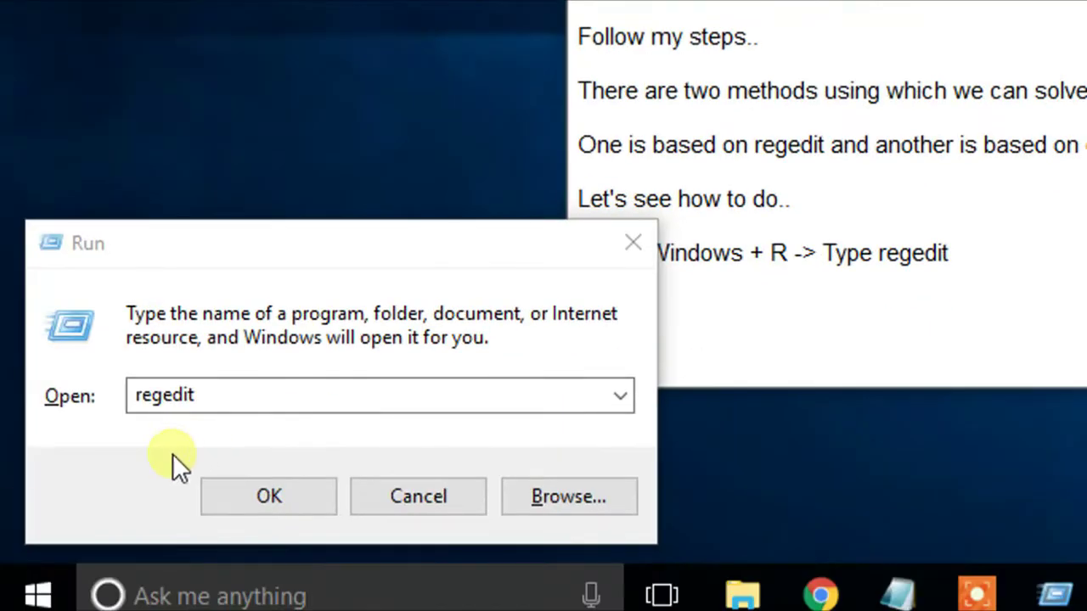
{"action": "left_click", "coordinate": [246, 391]}
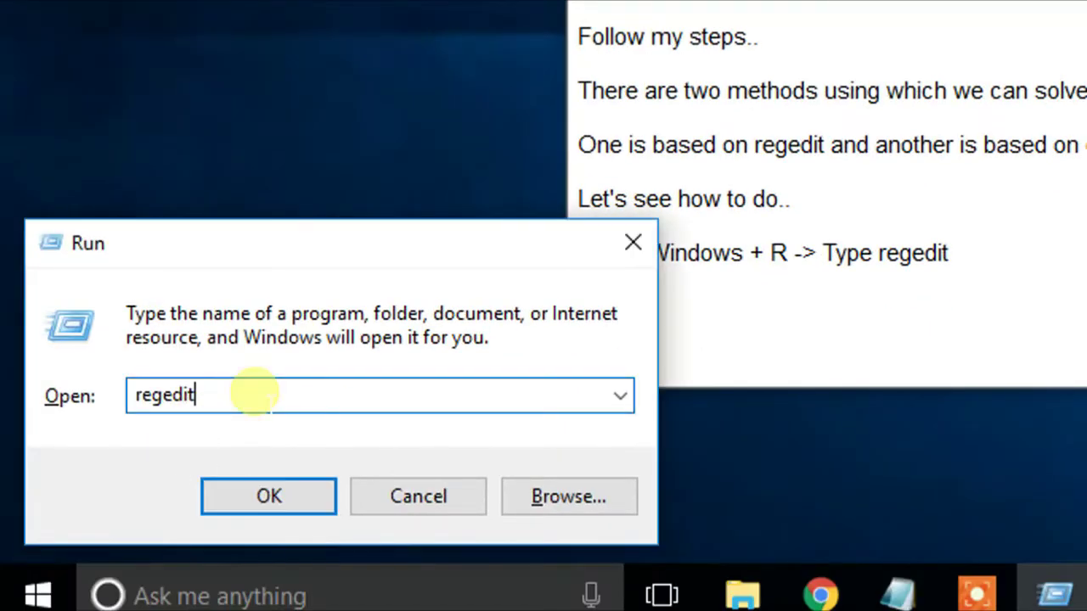
{"action": "left_click", "coordinate": [282, 487]}
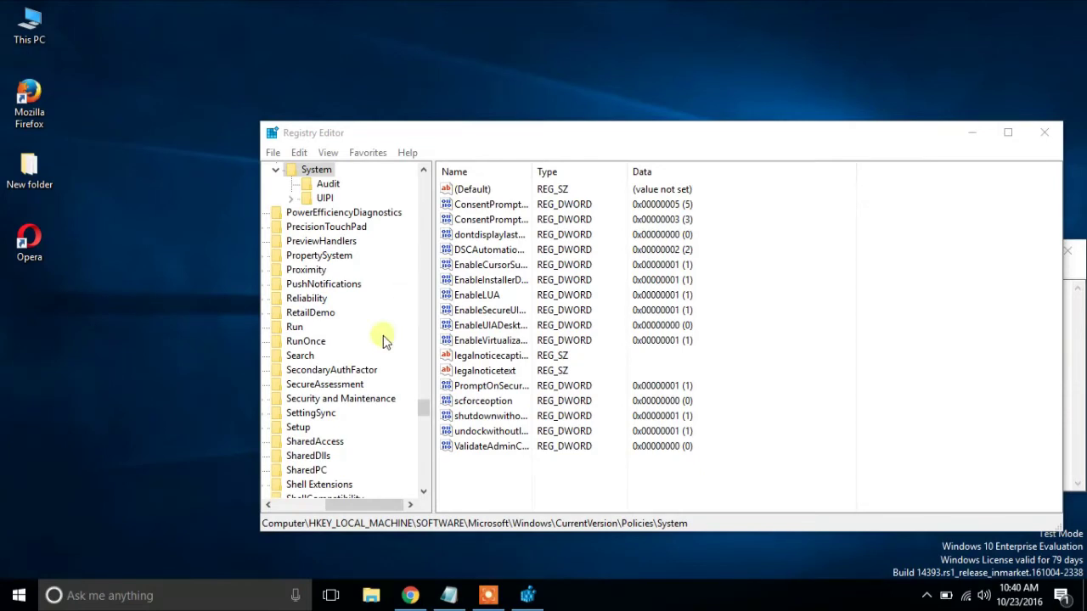
Collapse the HKEY_LOCAL_MACHINE branch in the registry tree so only the root keys are listed
{"action": "left_click_drag", "start_coordinate": [379, 503], "coordinate": [243, 502]}
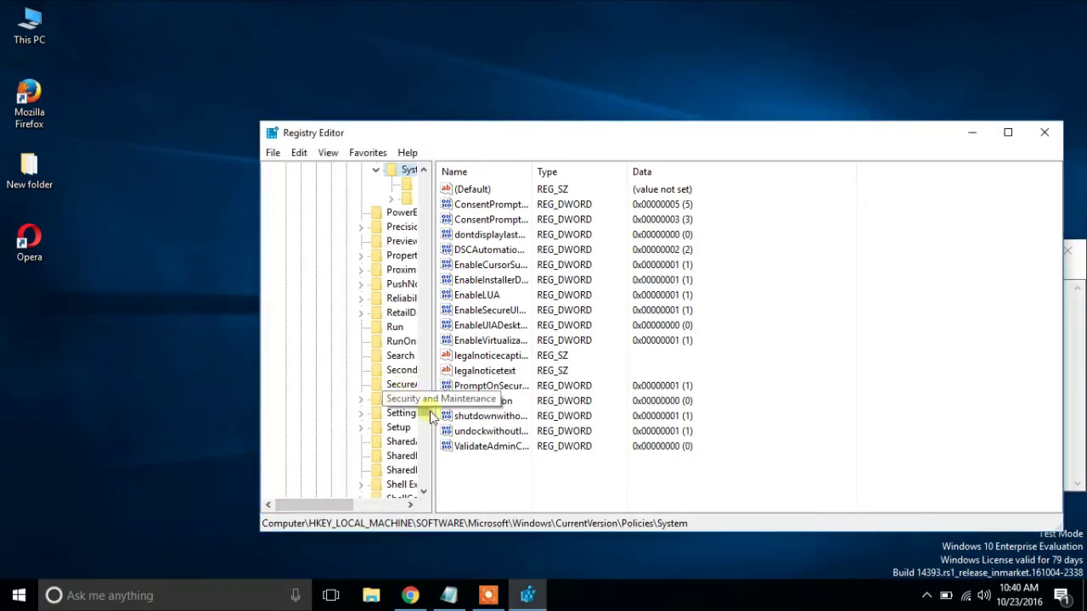
{"action": "scroll", "coordinate": [407, 399], "scroll_direction": "up", "scroll_amount": 20}
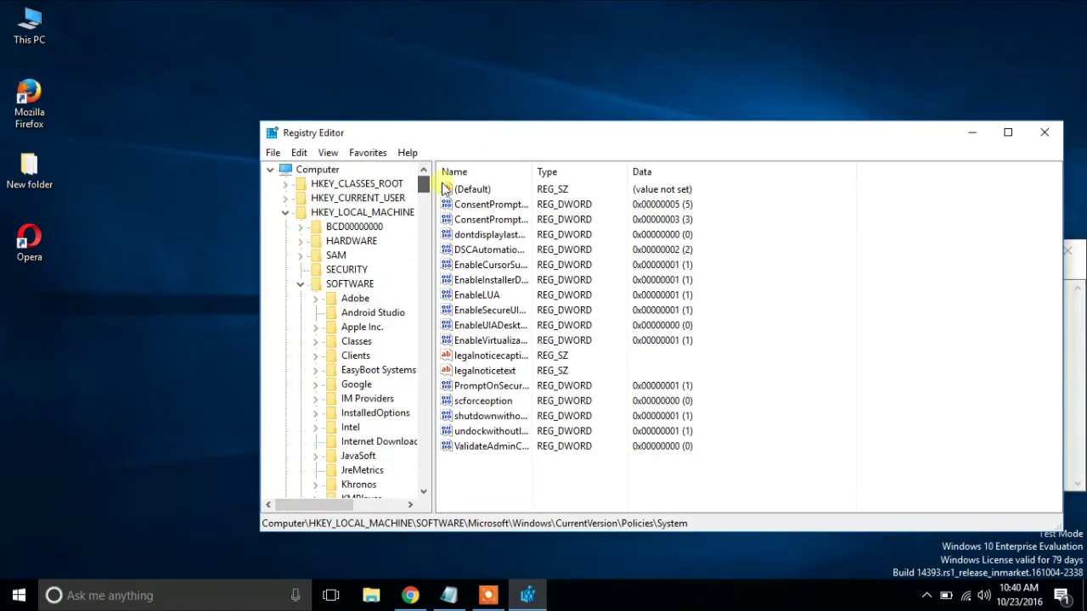
{"action": "left_click", "coordinate": [286, 213]}
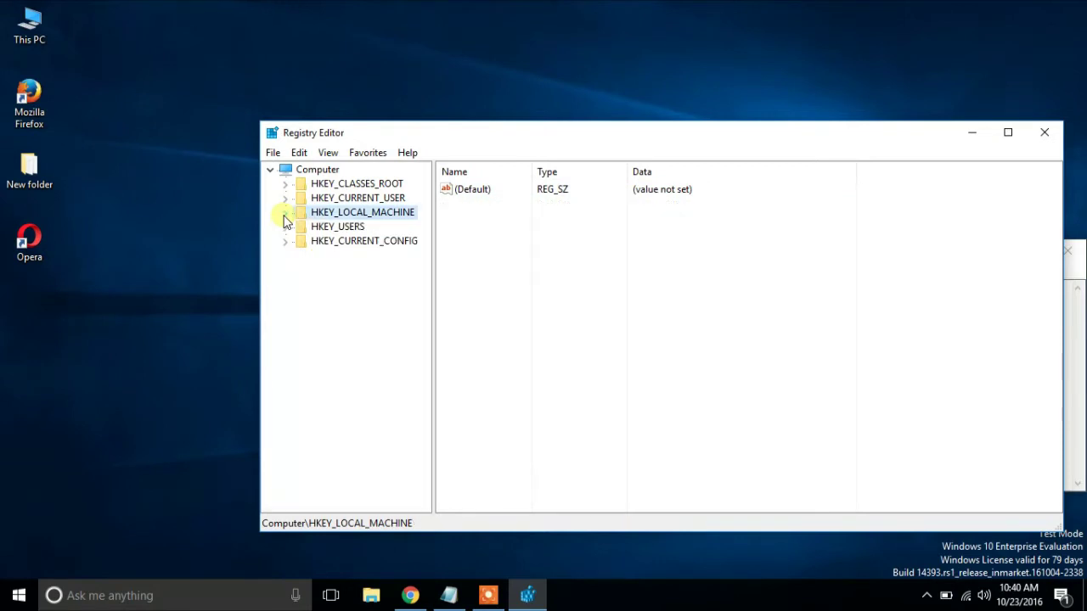
Switch back to Notepad and add the line "Navigate to following registry.." below the regedit instruction
{"action": "left_click", "coordinate": [1075, 373]}
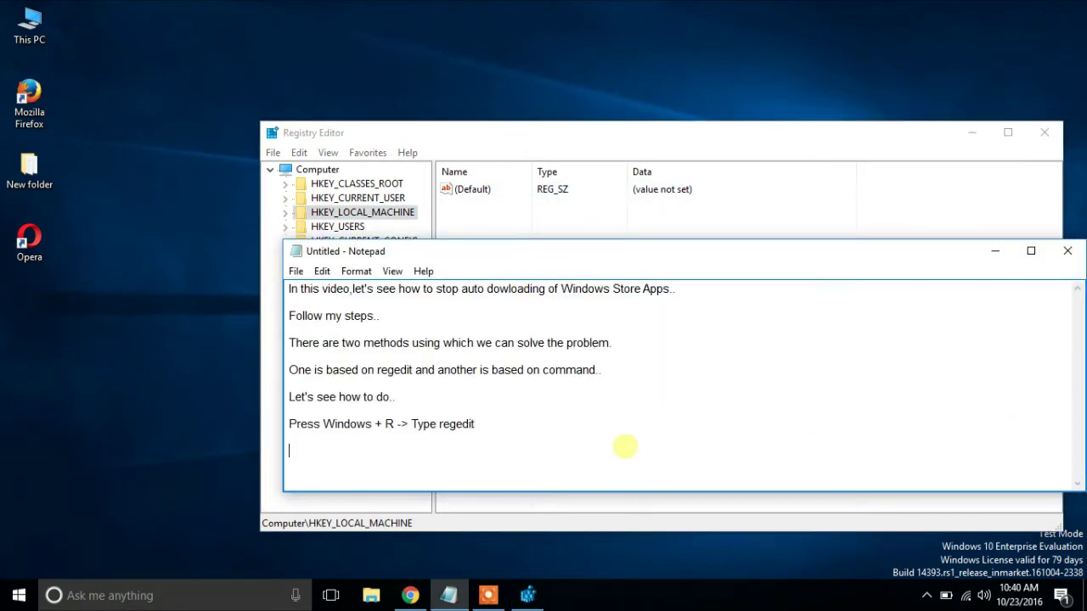
{"action": "type", "text": "Go"}
{"action": "key", "text": "BackSpace"}
{"action": "key", "text": "BackSpace"}
{"action": "key", "text": "BackSpace"}
{"action": "type", "text": "Navigate to followin"}
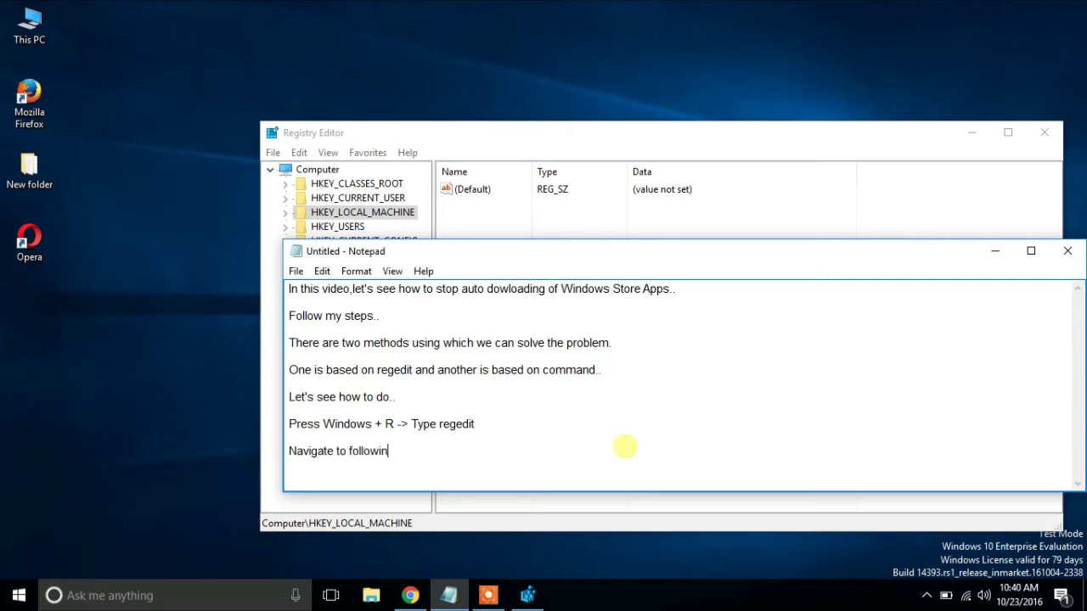
{"action": "type", "text": "g registy"}
{"action": "key", "text": "BackSpace"}
{"action": "type", "text": "ru"}
{"action": "key", "text": "BackSpace"}
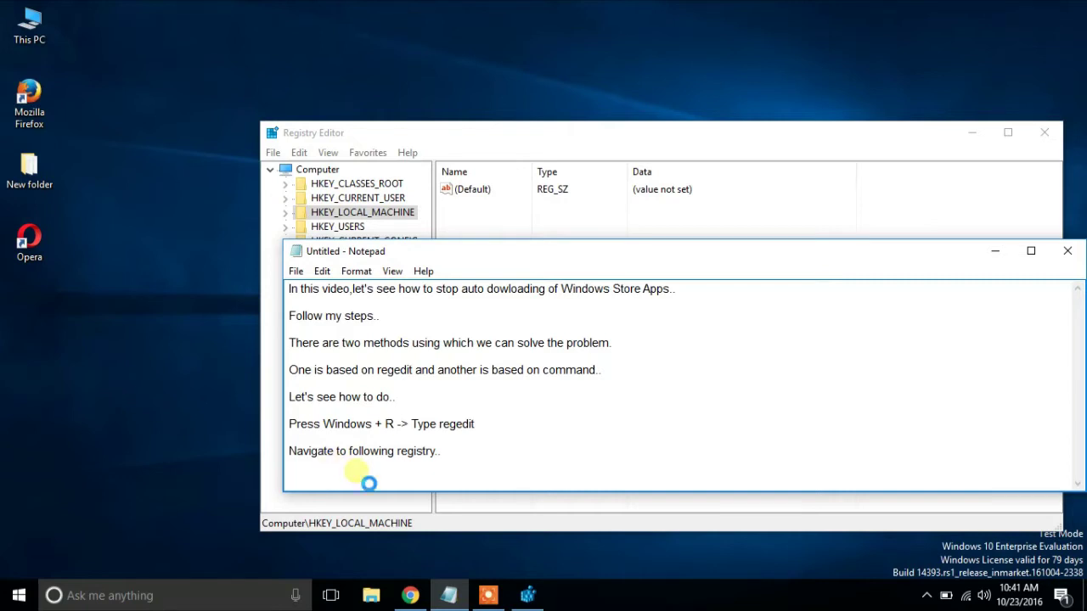
Add the registry path "HKEY_LOCAL_MACHINE\SOFTWARE\Policies\Microsoft\windowstore.." to the note, followed by a blank line
{"action": "type", "text": "HKEY_LOCAL_MACHINE\\SOFTWARE\\Policies\\Microsoft\\"}
{"action": "type", "text": "W"}
{"action": "key", "text": "BackSpace"}
{"action": "type", "text": "windowstot"}
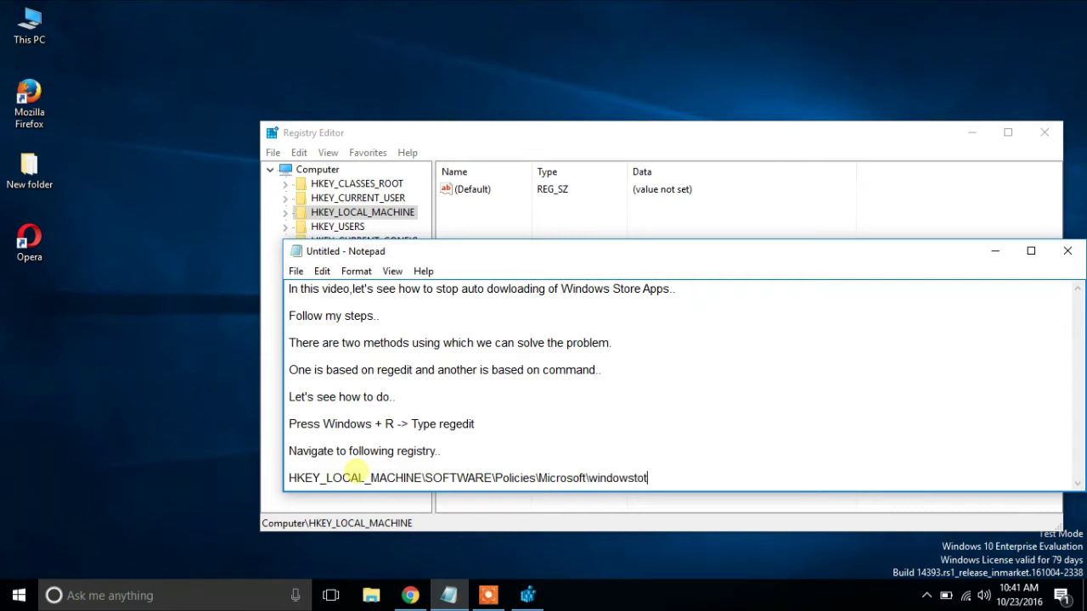
{"action": "type", "text": "e.."}
{"action": "key", "text": "Return"}
{"action": "key", "text": "Return"}
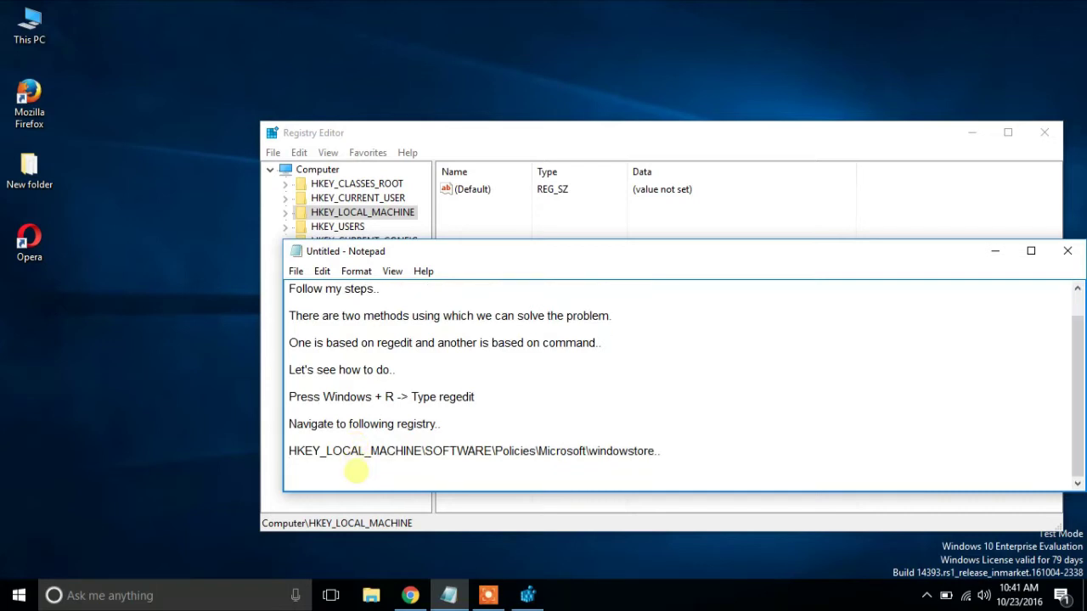
Switch to the Registry Editor, select HKEY_LOCAL_MACHINE\SOFTWARE\Policies\Microsoft and expand it to show its subkeys
{"action": "left_click", "coordinate": [373, 217]}
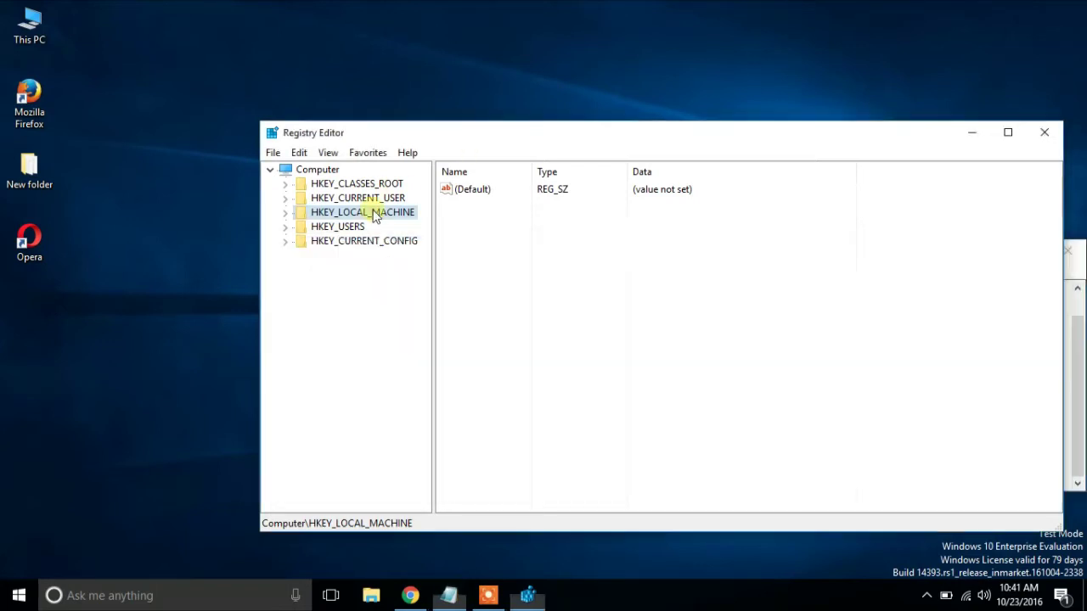
{"action": "left_click", "coordinate": [285, 212]}
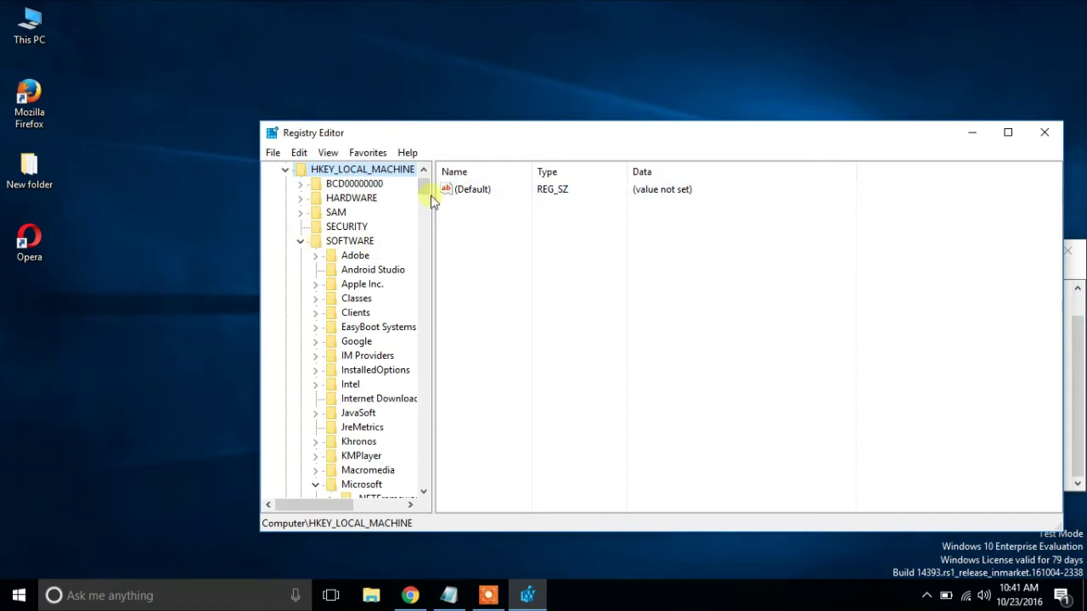
{"action": "left_click", "coordinate": [423, 490]}
{"action": "left_click", "coordinate": [423, 491]}
{"action": "left_click", "coordinate": [316, 460]}
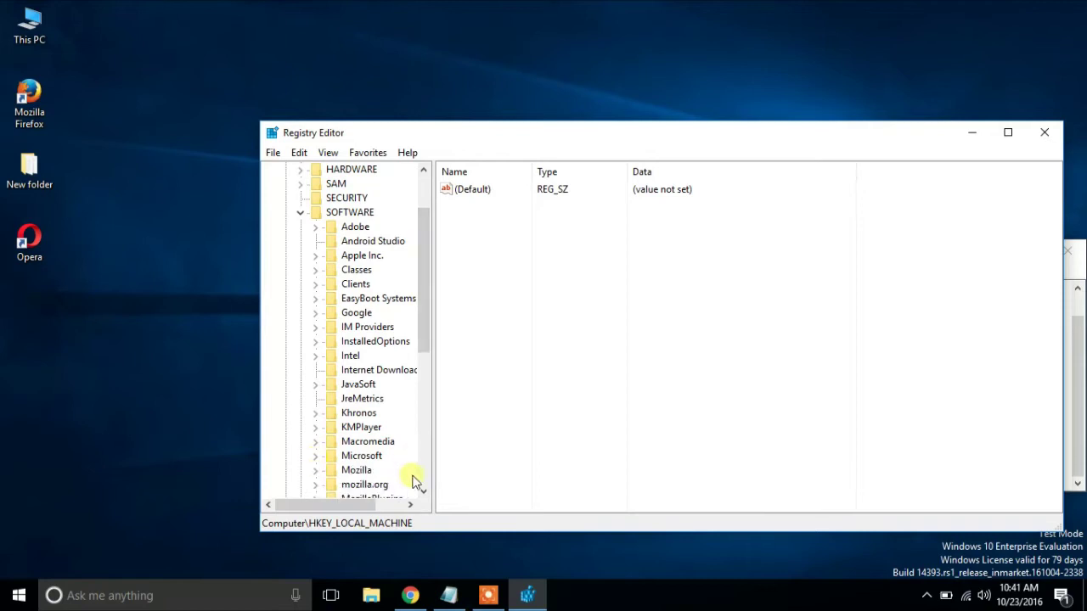
{"action": "left_click", "coordinate": [425, 490]}
{"action": "scroll", "coordinate": [425, 490], "scroll_direction": "down", "scroll_amount": 6}
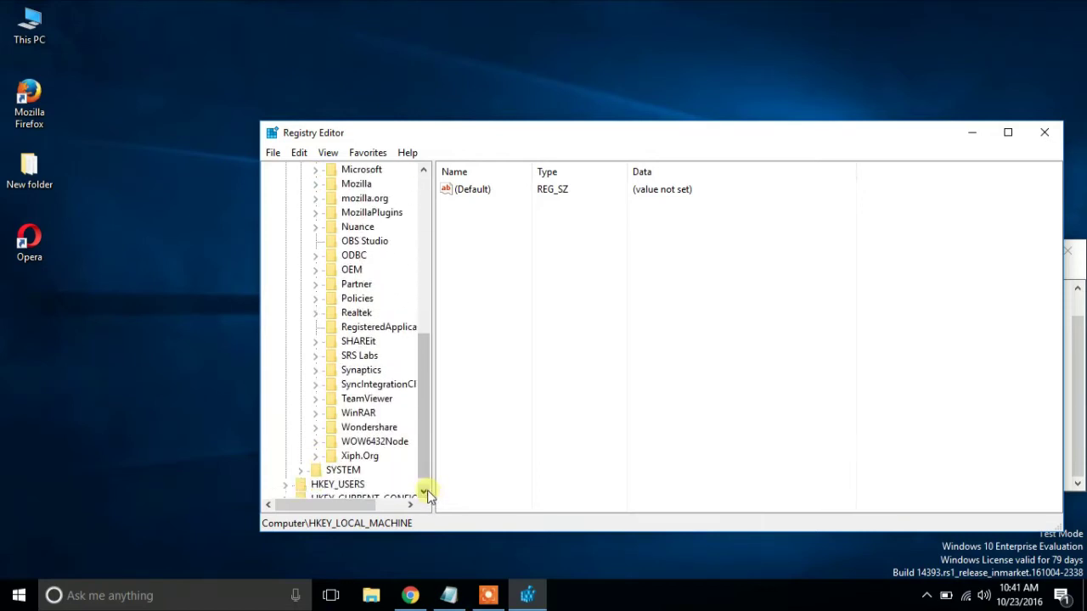
{"action": "left_click", "coordinate": [315, 299]}
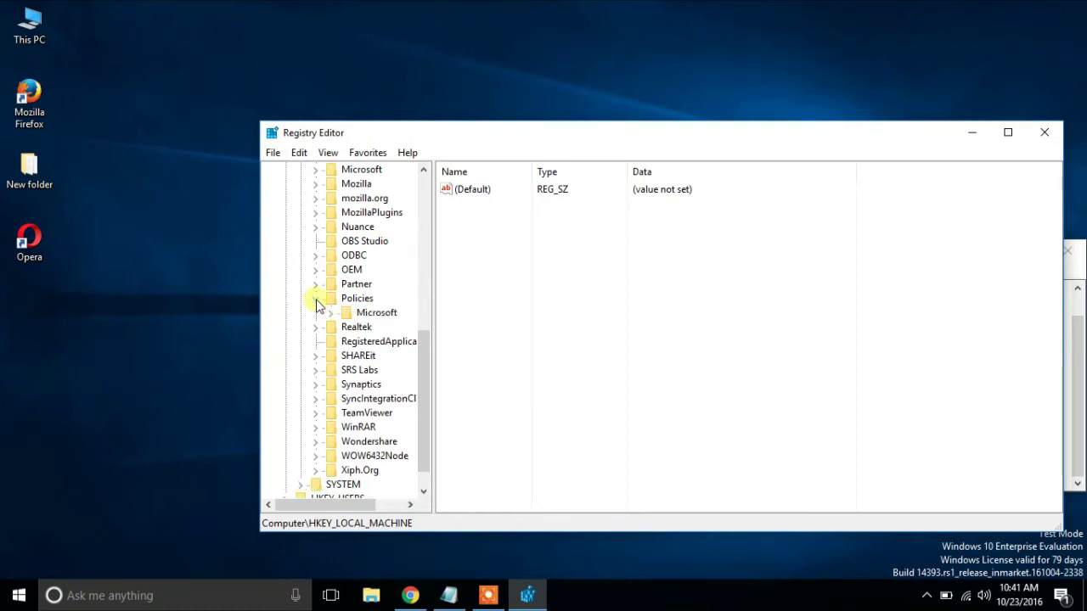
{"action": "left_click", "coordinate": [378, 314]}
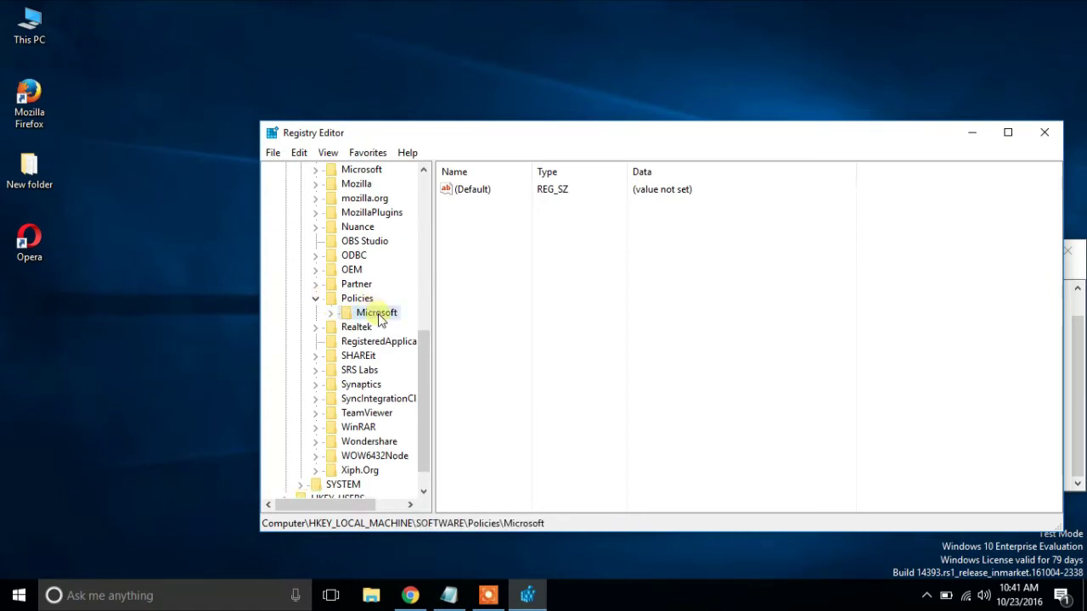
{"action": "left_click", "coordinate": [332, 314]}
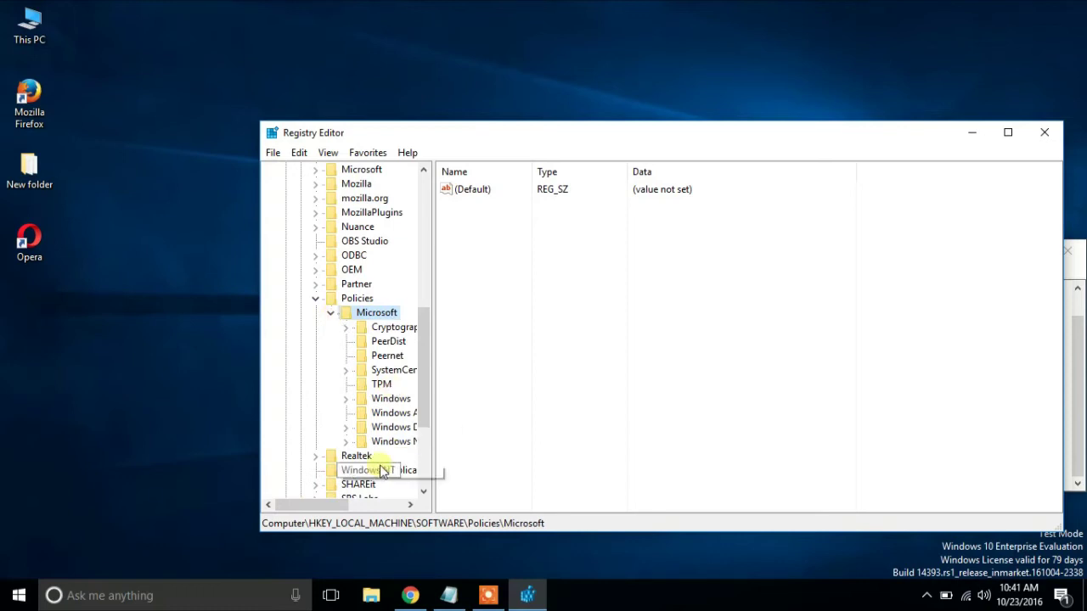
{"action": "mouse_move", "coordinate": [332, 501]}
{"action": "left_mouse_down"}
{"action": "mouse_move", "coordinate": [356, 506]}
{"action": "mouse_move", "coordinate": [346, 509]}
{"action": "left_mouse_up"}
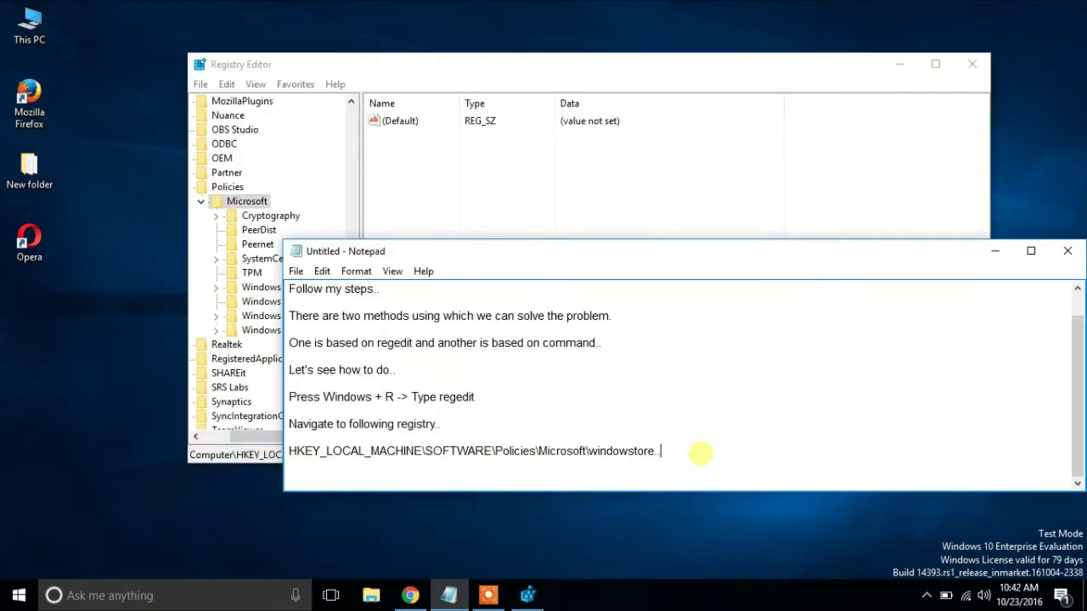
Check the windowstore key name at the end of the note's registry path, and return to the Registry Editor
{"action": "left_click_drag", "start_coordinate": [662, 452], "coordinate": [593, 453]}
{"action": "left_click", "coordinate": [588, 453]}
{"action": "left_click", "coordinate": [516, 138]}
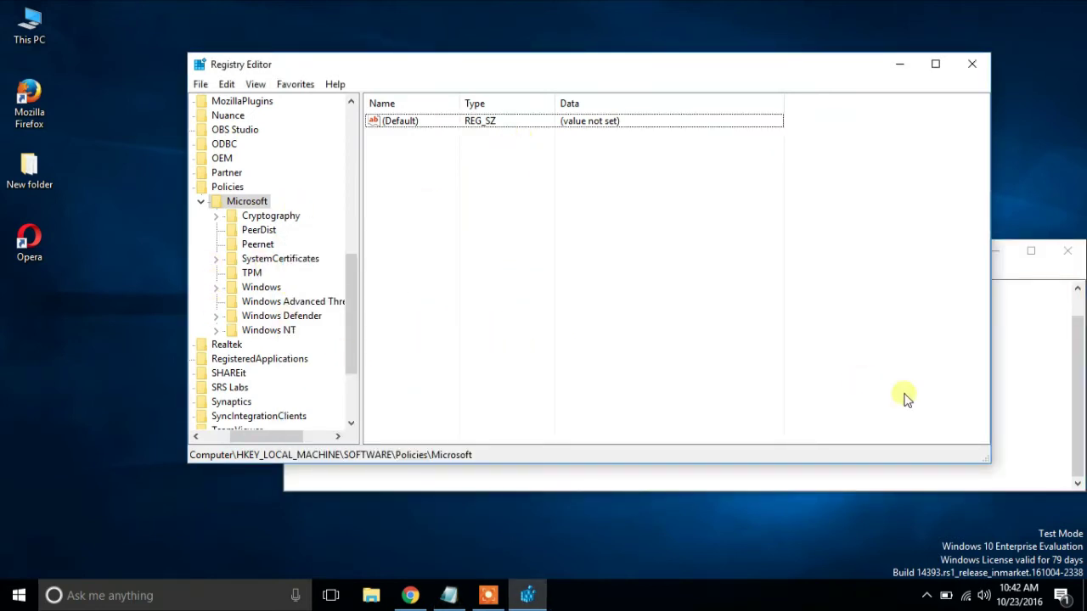
Switch to Notepad, move its window up, and add the line "If you have no Option named Windowstore,then you can create it by" below the registry path
{"action": "left_click", "coordinate": [1037, 406]}
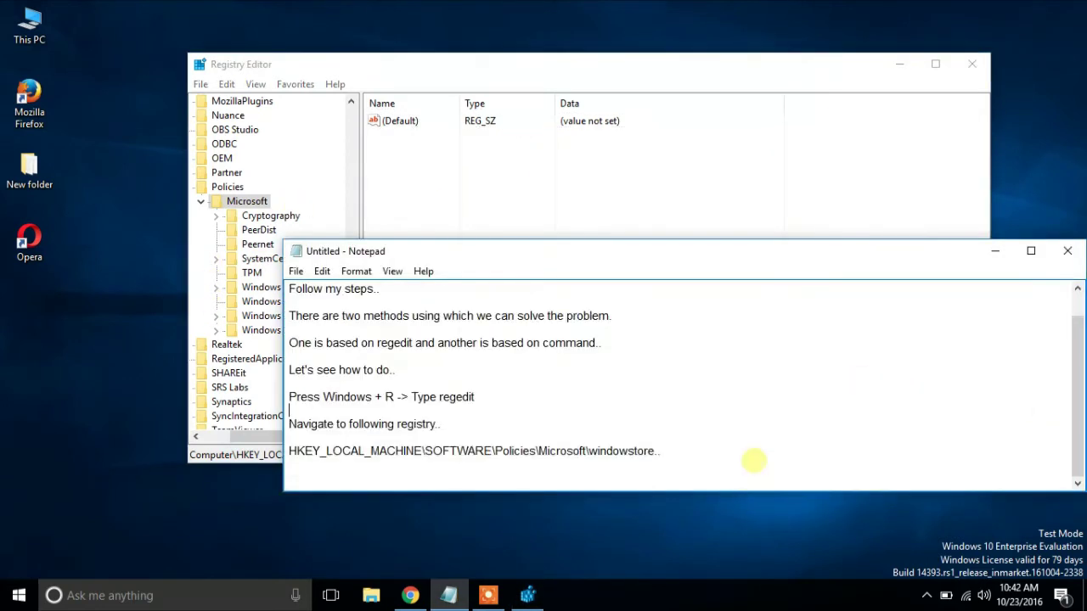
{"action": "key", "text": "Return"}
{"action": "type", "text": "If you have no "}
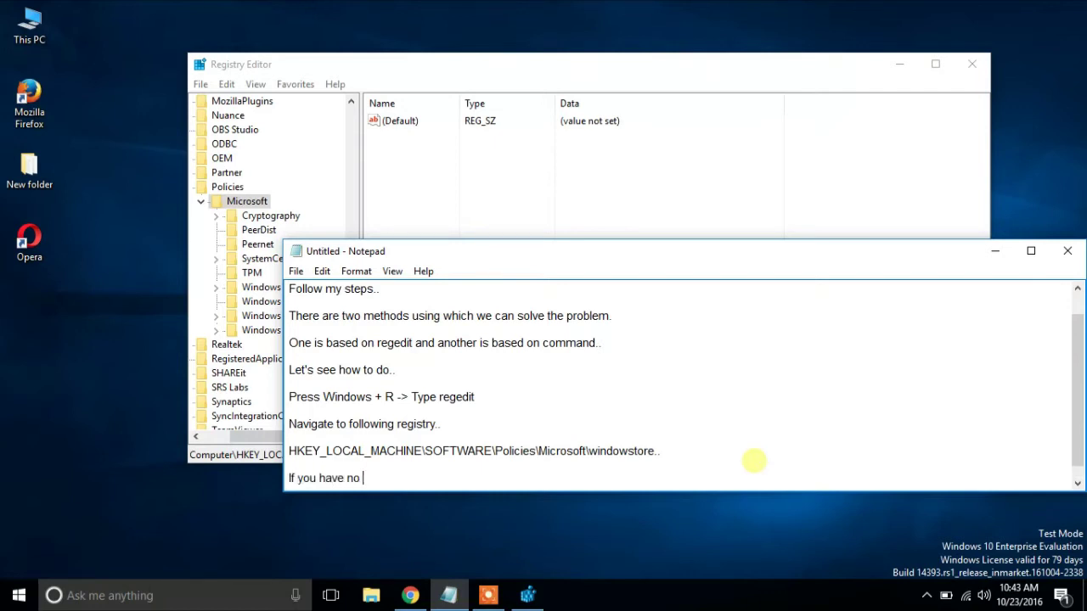
{"action": "type", "text": "Option named Windows"}
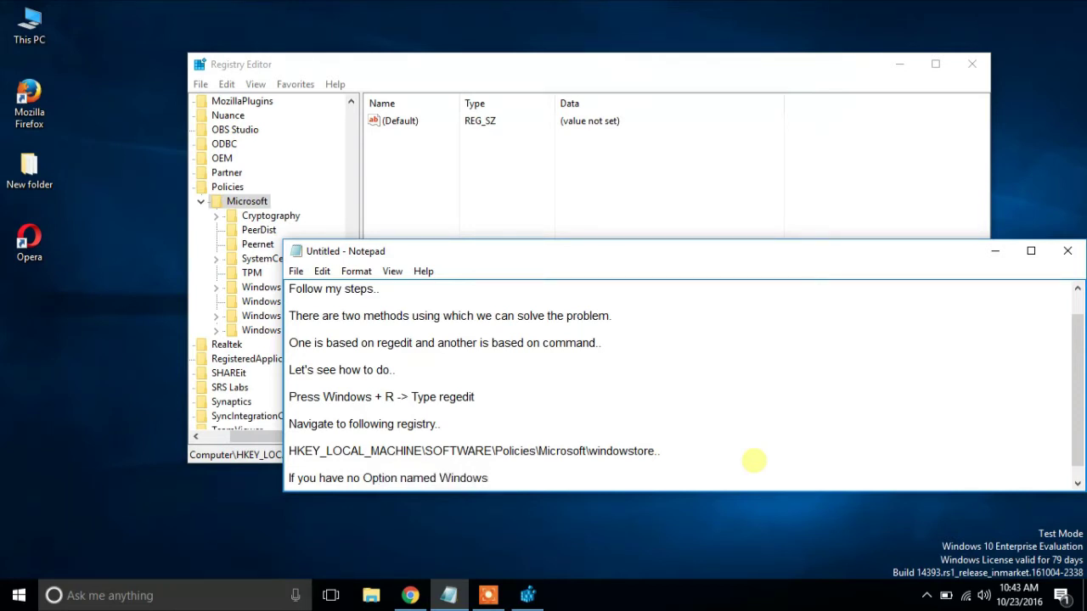
{"action": "type", "text": "tore"}
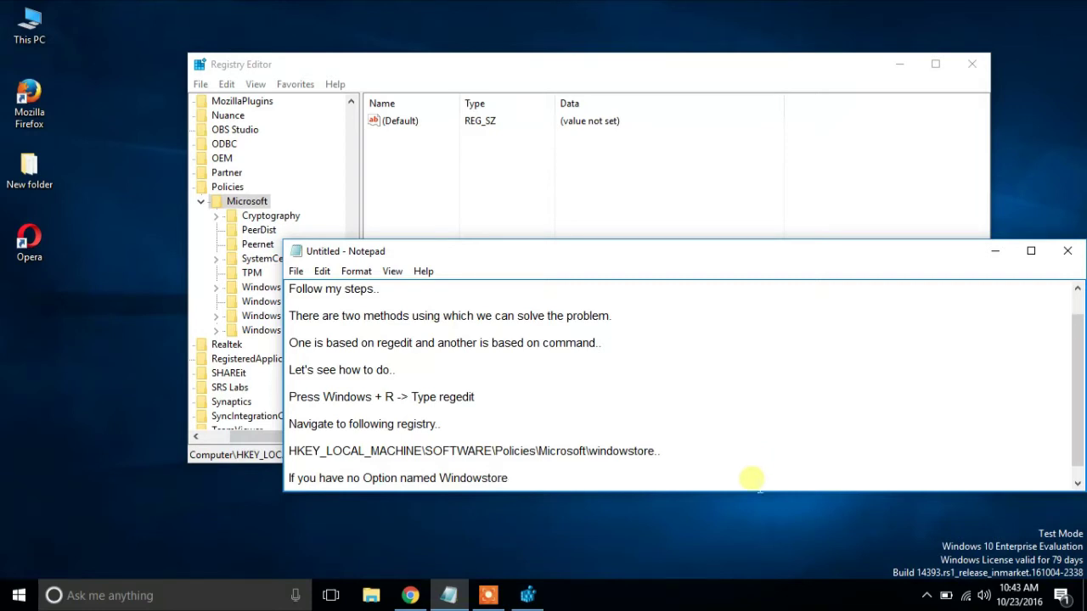
{"action": "left_click_drag", "start_coordinate": [686, 252], "coordinate": [673, 62]}
{"action": "type", "text": ",then "}
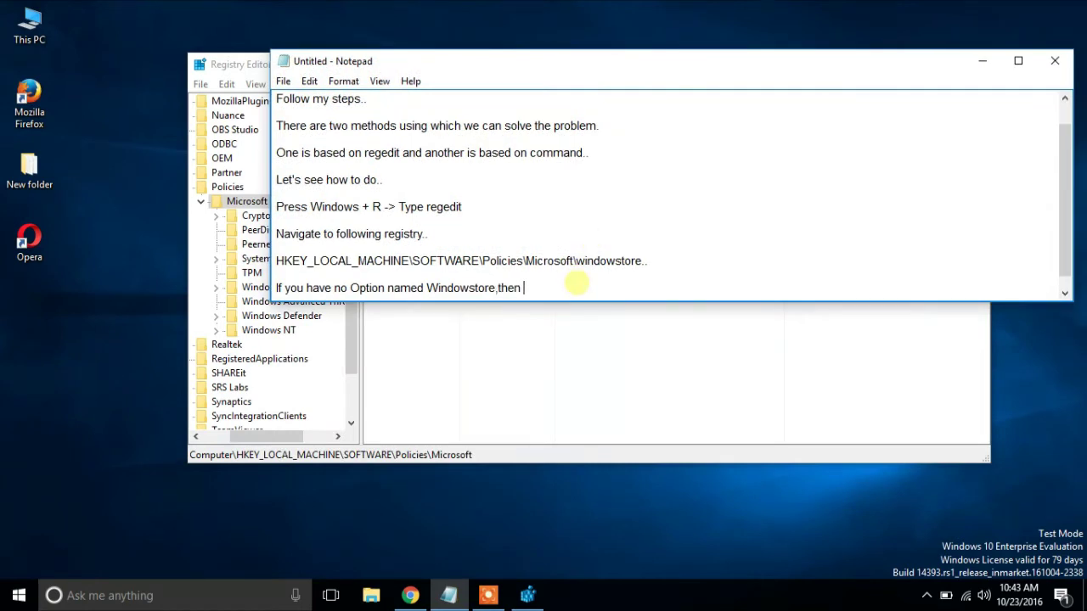
{"action": "type", "text": "you can create it"}
{"action": "type", "text": "by"}
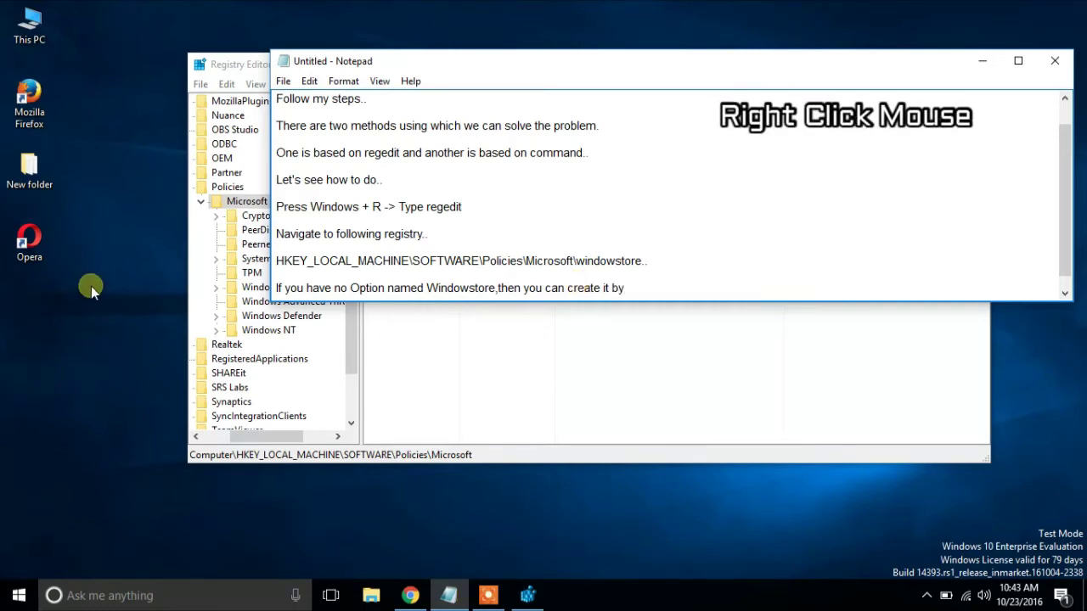
Switch to the Registry Editor and create a new key under Policies\Microsoft
{"action": "right_click", "coordinate": [245, 205]}
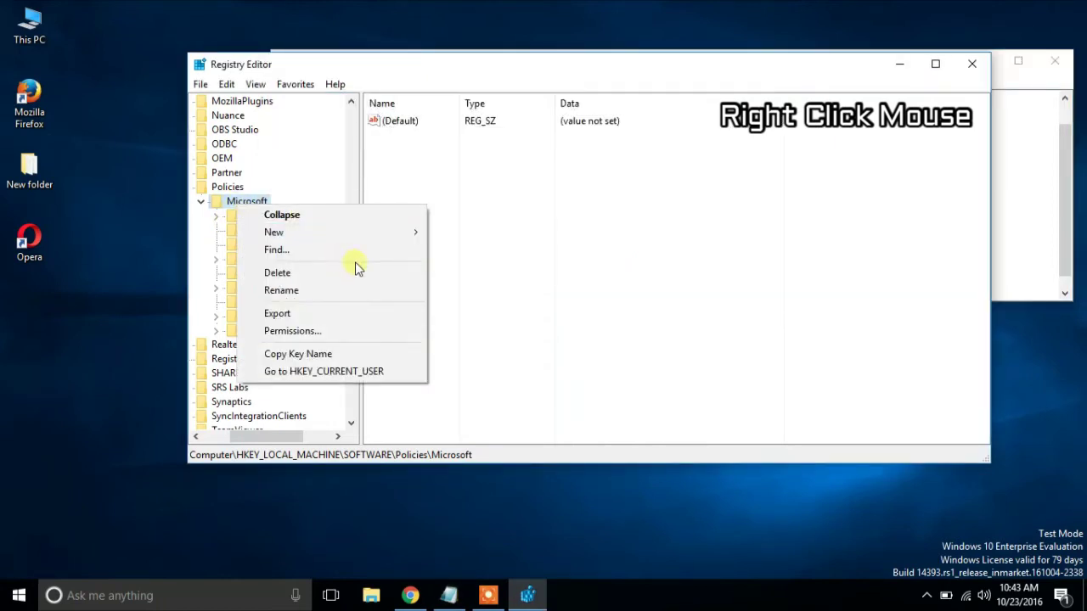
{"action": "mouse_move", "coordinate": [376, 230]}
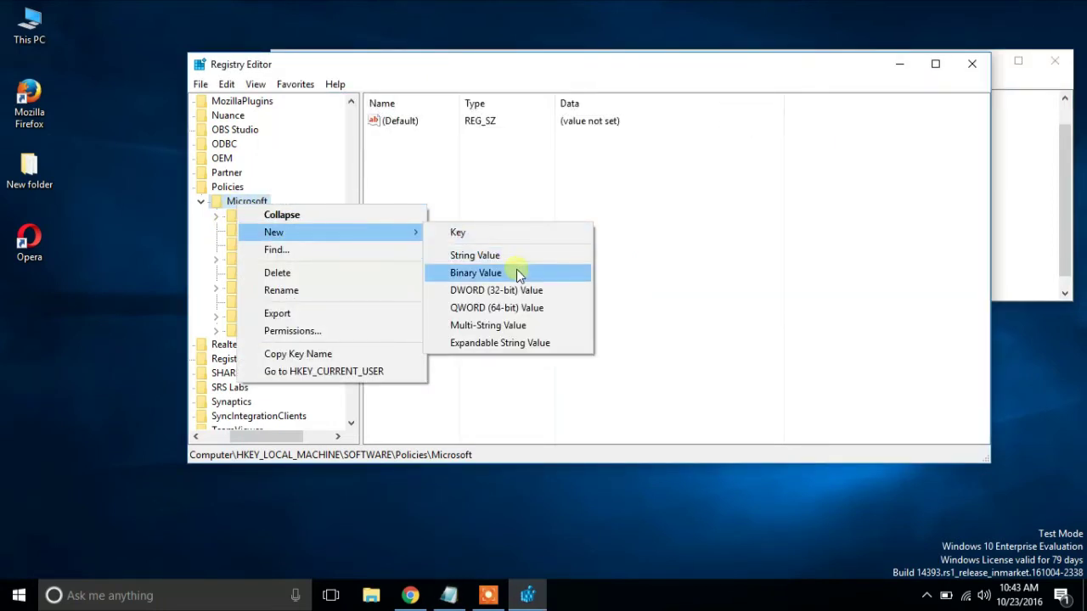
{"action": "left_click", "coordinate": [528, 235]}
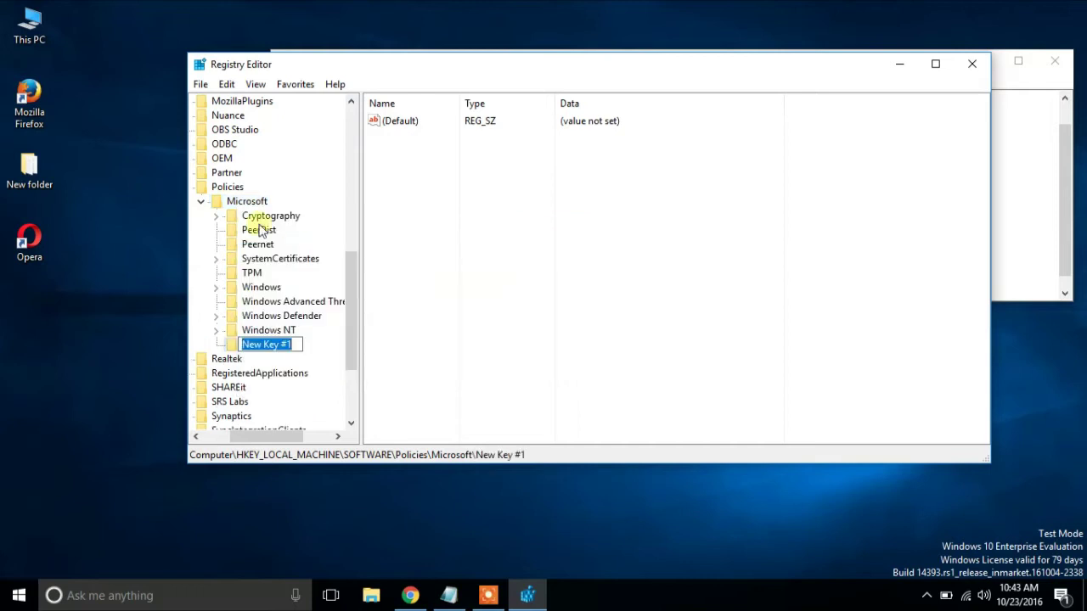
Return to Notepad and finish the key creation sentence with "rightclicking and selecting new Key."
{"action": "left_click", "coordinate": [439, 599]}
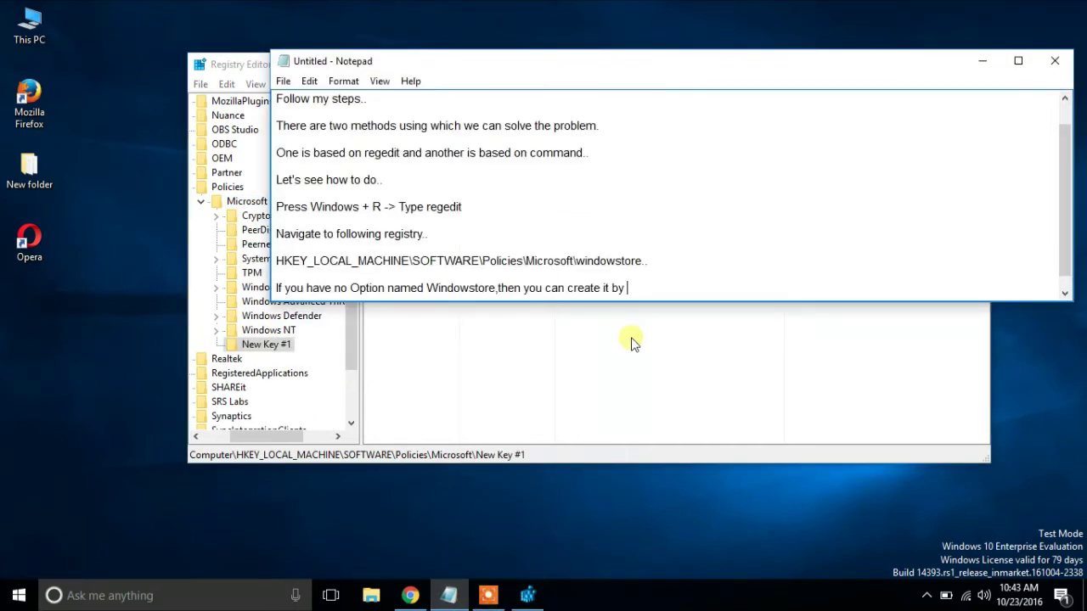
{"action": "type", "text": "ghtclicking and selectin"}
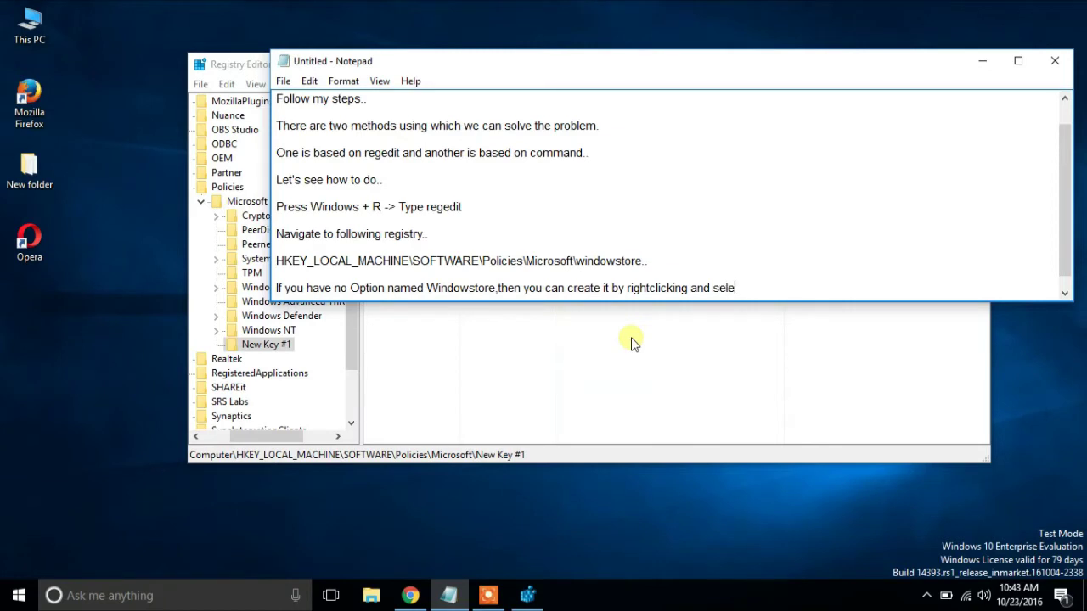
{"action": "type", "text": "g new Key."}
Add the line "Name it as WindowsStore now on the right pane" below a blank line in the note
{"action": "key", "text": "Return"}
{"action": "key", "text": "Return"}
{"action": "type", "text": "Name it as Windows"}
{"action": "key", "text": "BackSpace"}
{"action": "type", "text": "Store"}
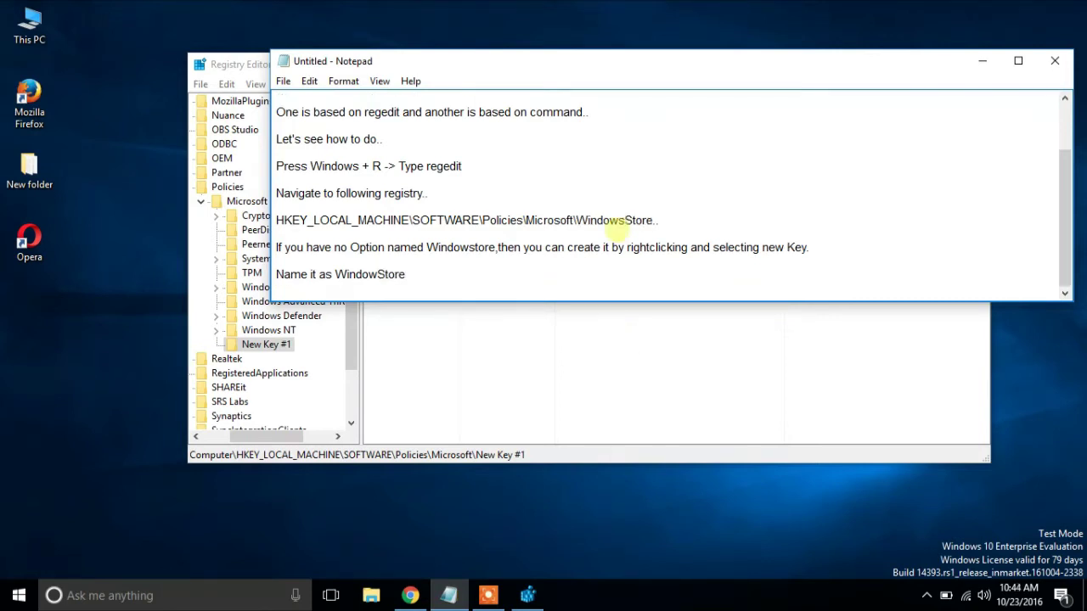
{"action": "key", "text": "Left"}
{"action": "key", "text": "Left"}
{"action": "key", "text": "Left"}
{"action": "key", "text": "Left"}
{"action": "key", "text": "Left"}
{"action": "type", "text": "sStore now on the right pane"}
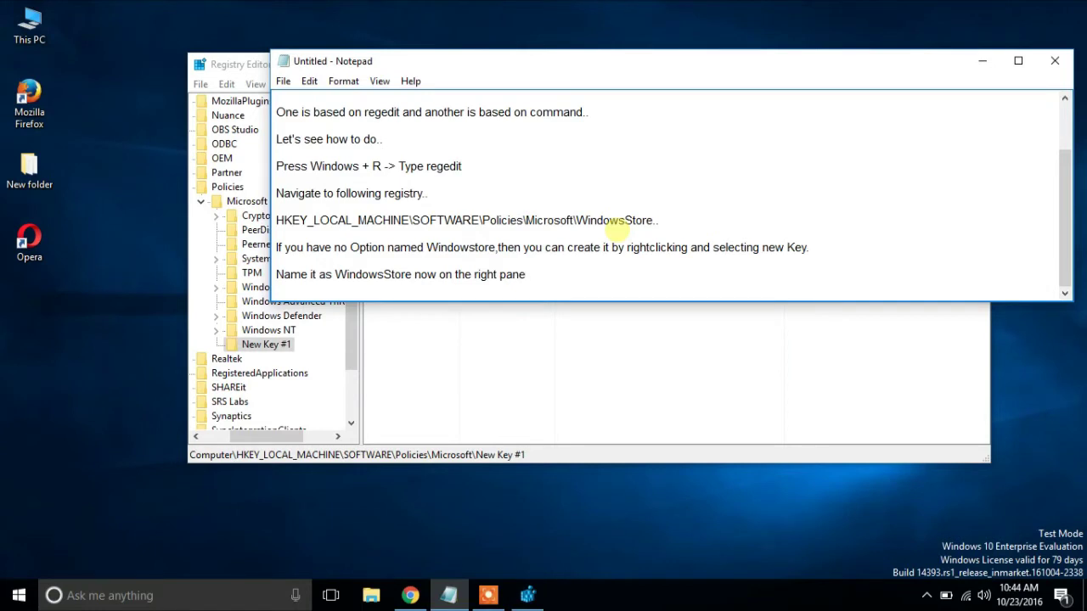
{"action": "left_click", "coordinate": [639, 360]}
{"action": "right_click", "coordinate": [639, 355]}
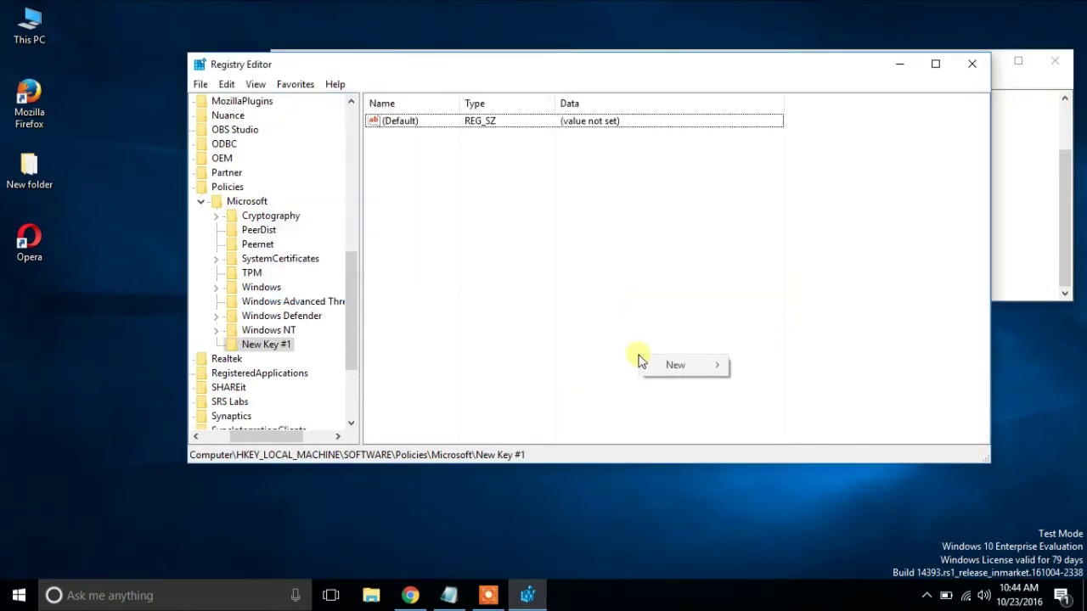
{"action": "mouse_move", "coordinate": [693, 365]}
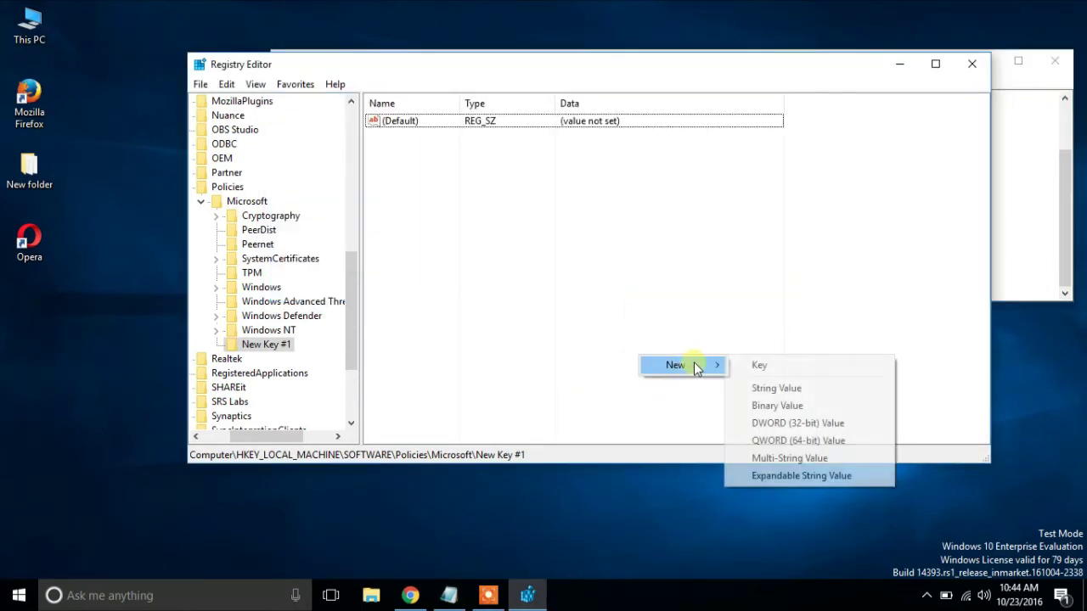
{"action": "left_click", "coordinate": [808, 370]}
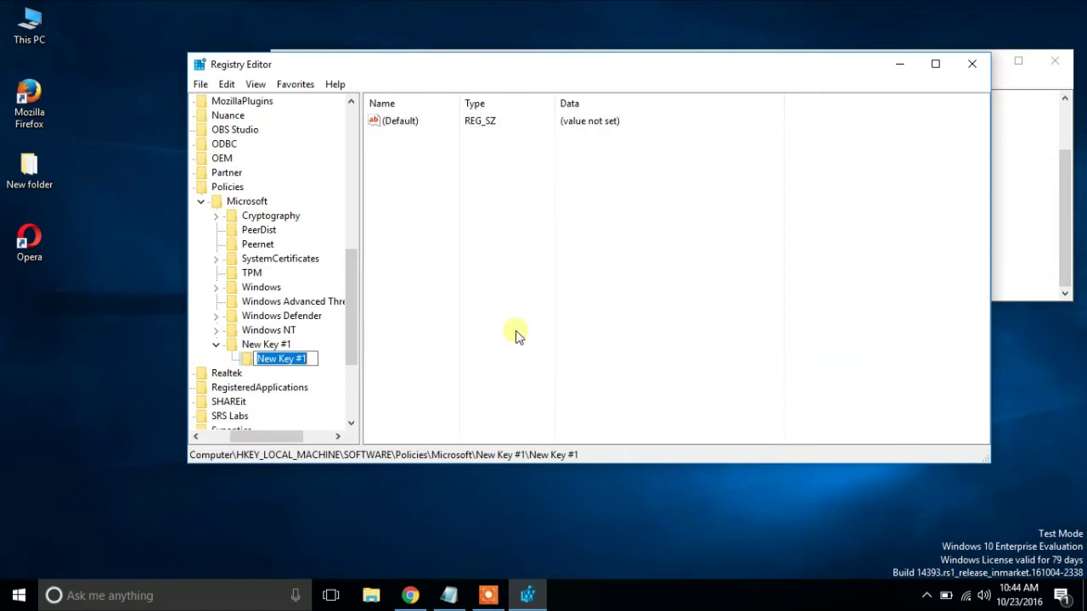
{"action": "key", "text": "BackSpace"}
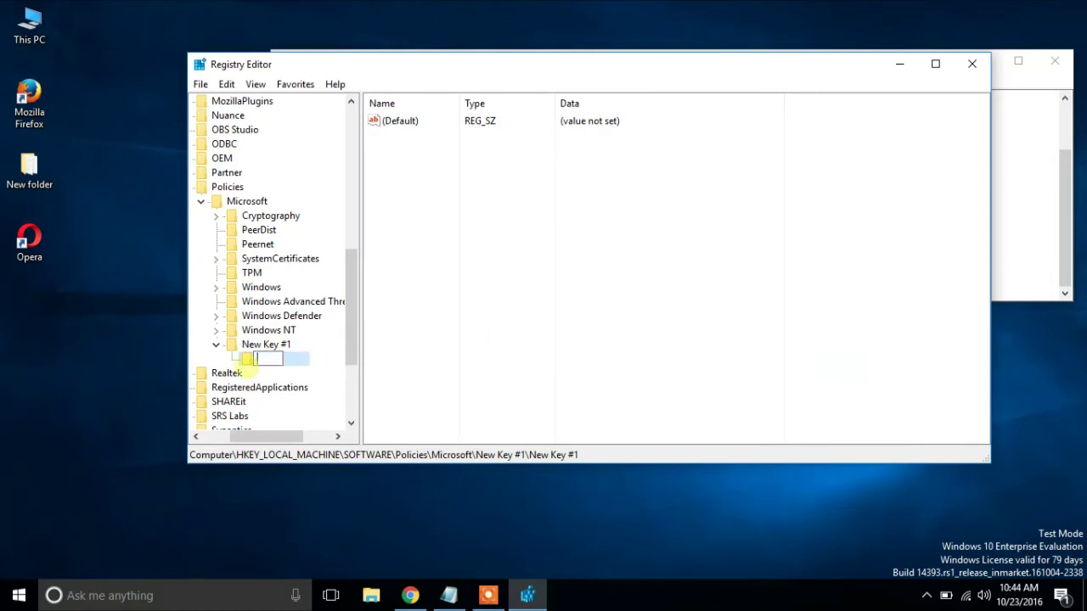
{"action": "left_click", "coordinate": [253, 363]}
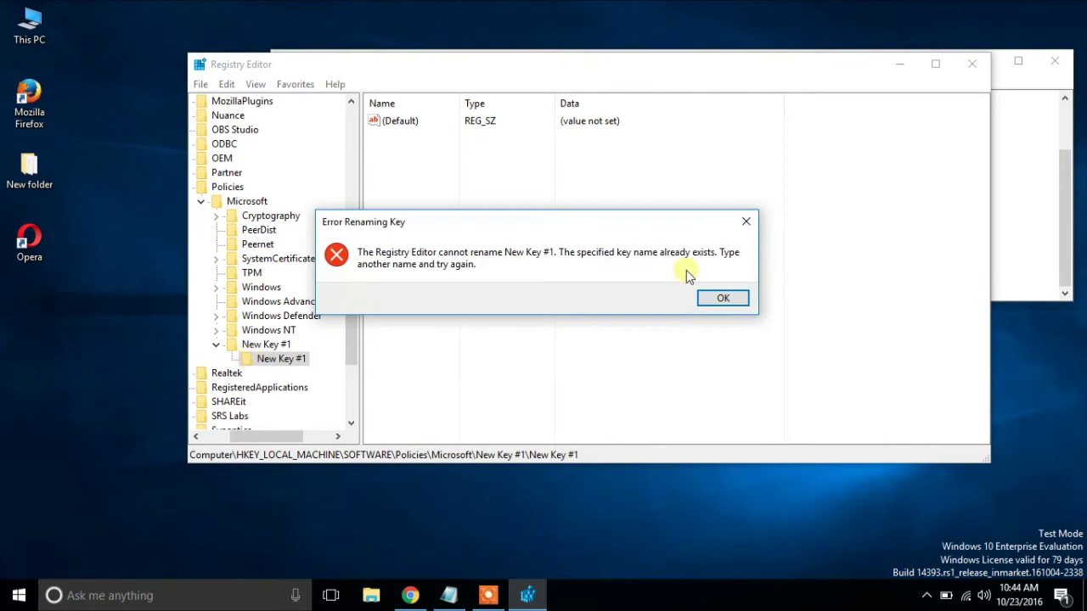
{"action": "left_click", "coordinate": [723, 298]}
{"action": "right_click", "coordinate": [263, 359]}
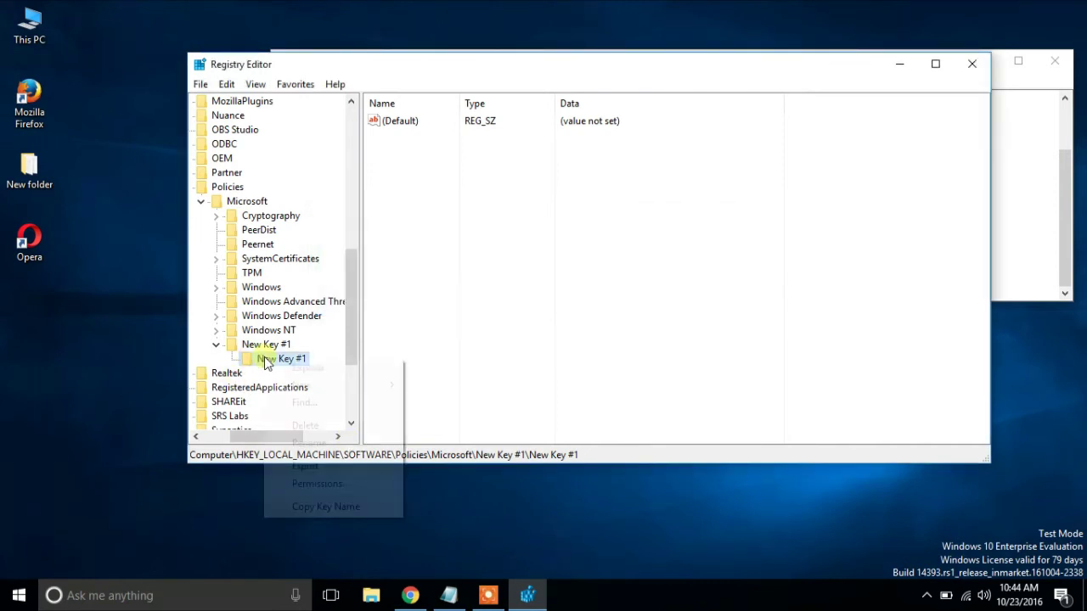
{"action": "left_click", "coordinate": [353, 429]}
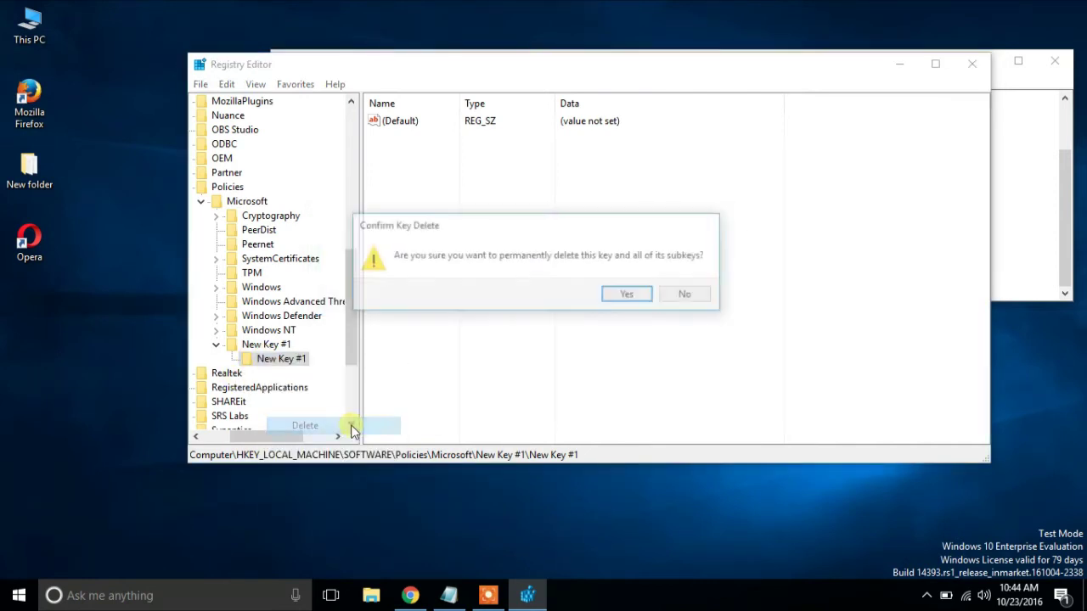
{"action": "left_click", "coordinate": [625, 297]}
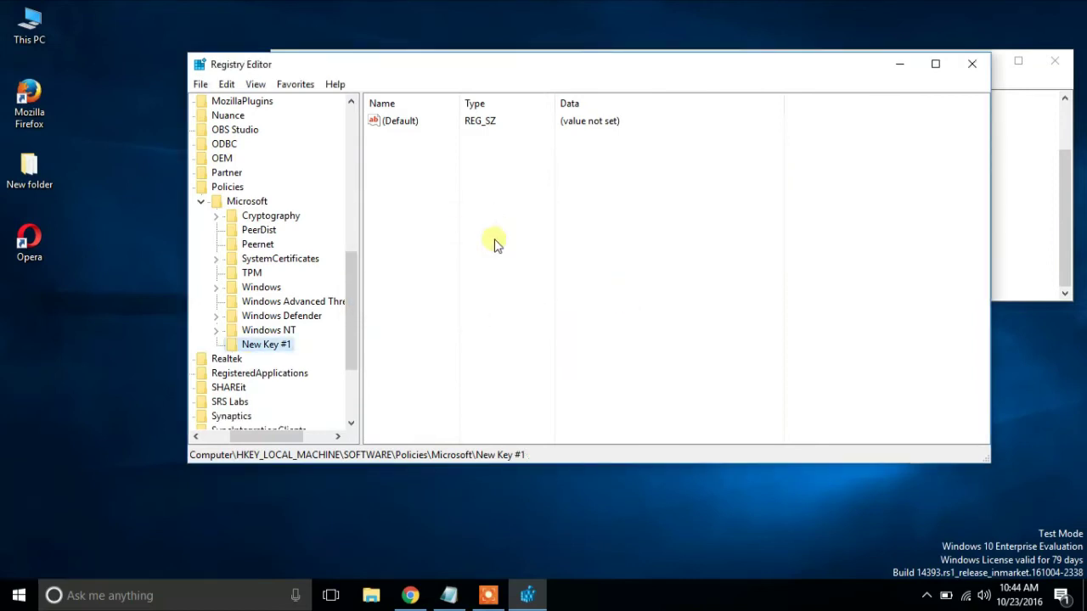
Create a DWORD (32-bit) value named AutoD in the new key under Policies\Microsoft
{"action": "right_click", "coordinate": [523, 254]}
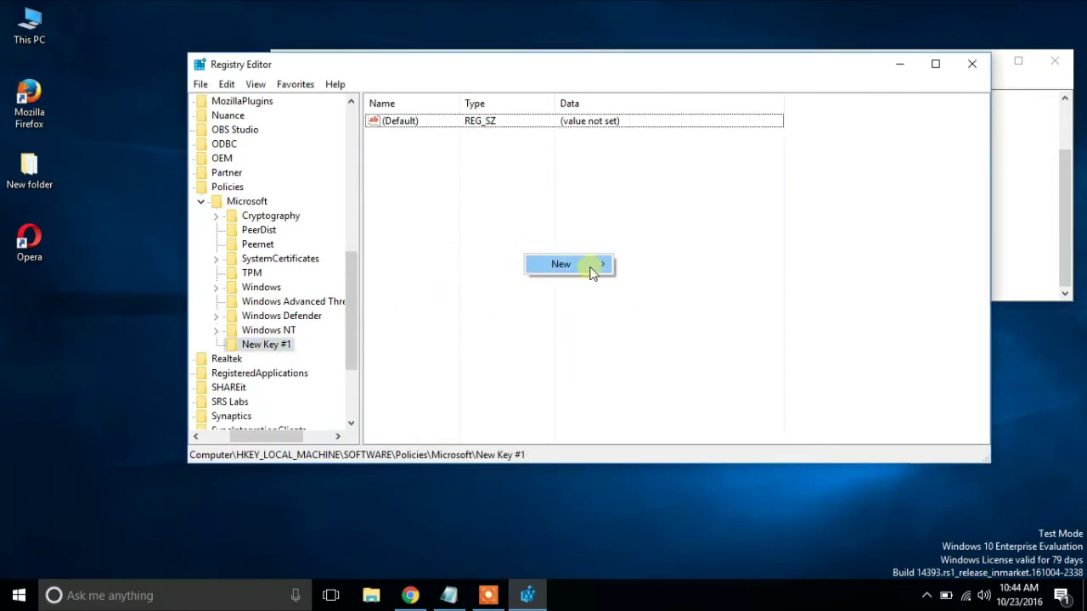
{"action": "mouse_move", "coordinate": [591, 265]}
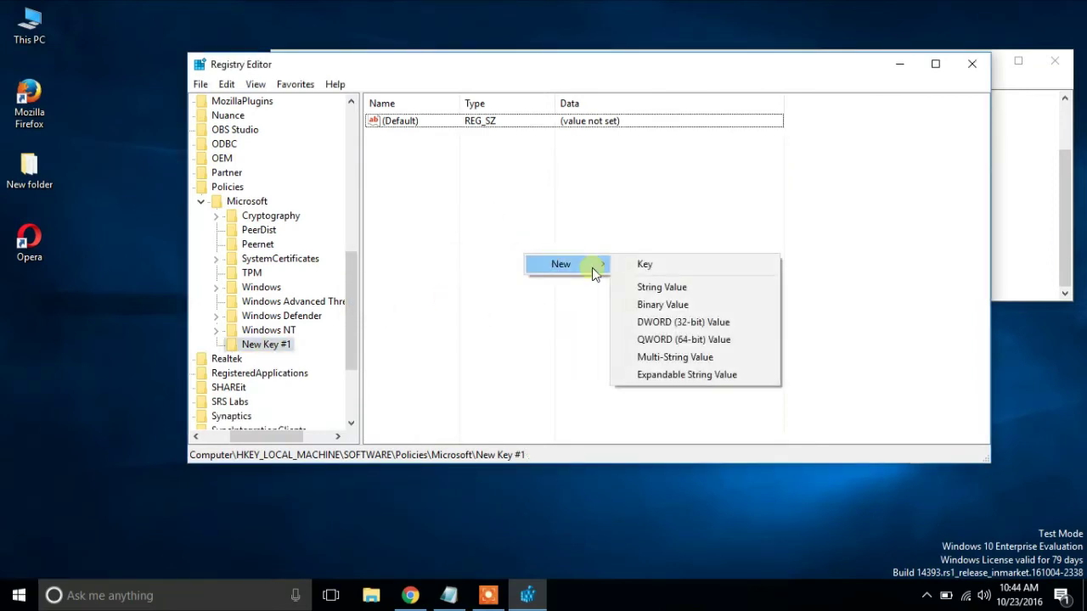
{"action": "left_click", "coordinate": [715, 322]}
{"action": "type", "text": "Auto"}
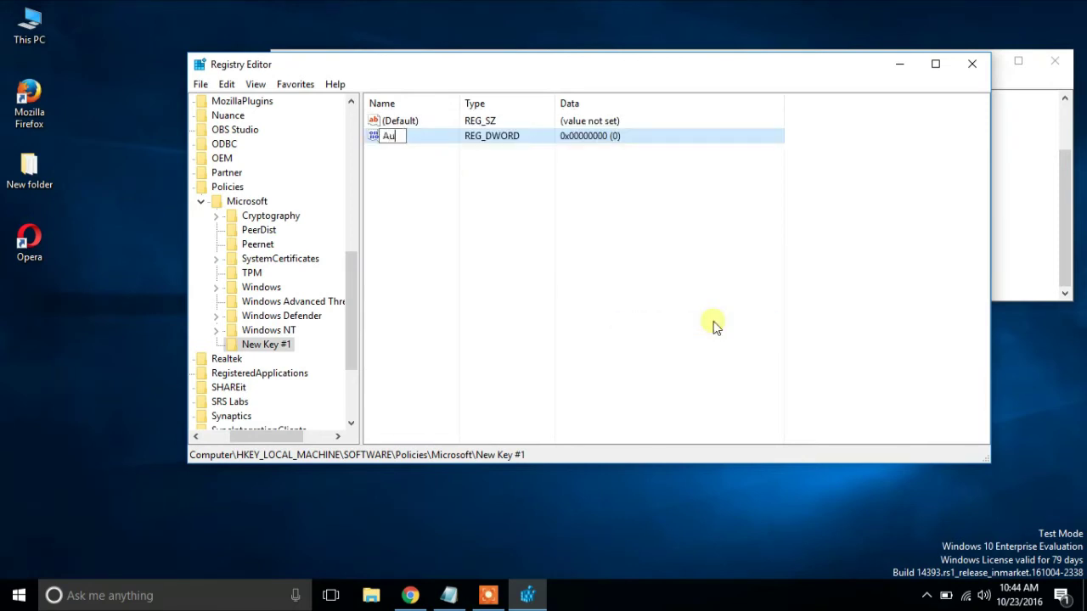
{"action": "type", "text": "D"}
{"action": "key", "text": "alt"}
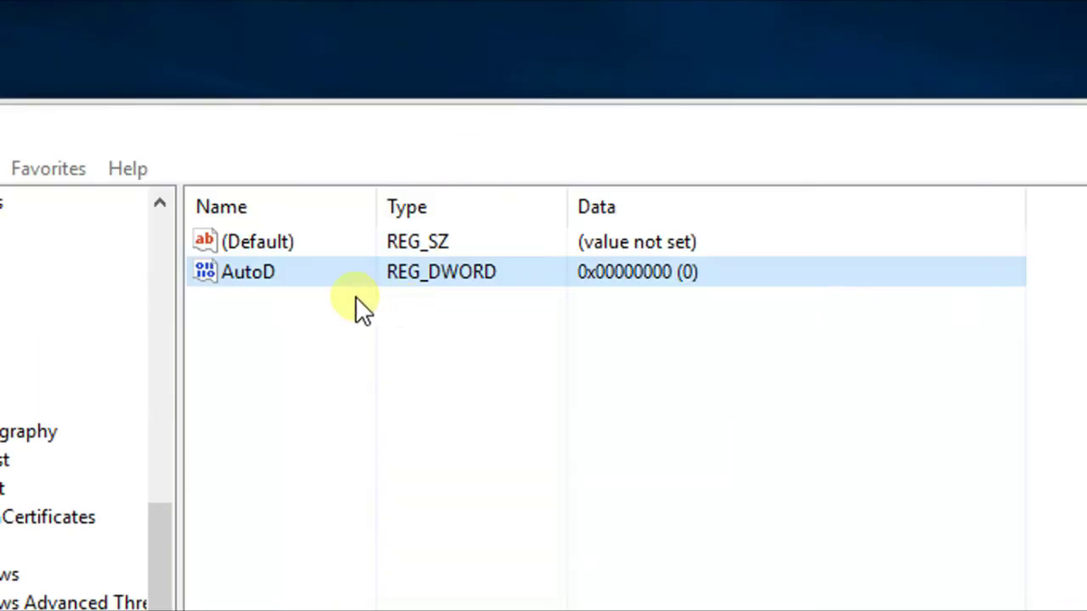
Rename the AutoD value to AutoDownload
{"action": "left_click", "coordinate": [441, 139]}
{"action": "right_click", "coordinate": [341, 280]}
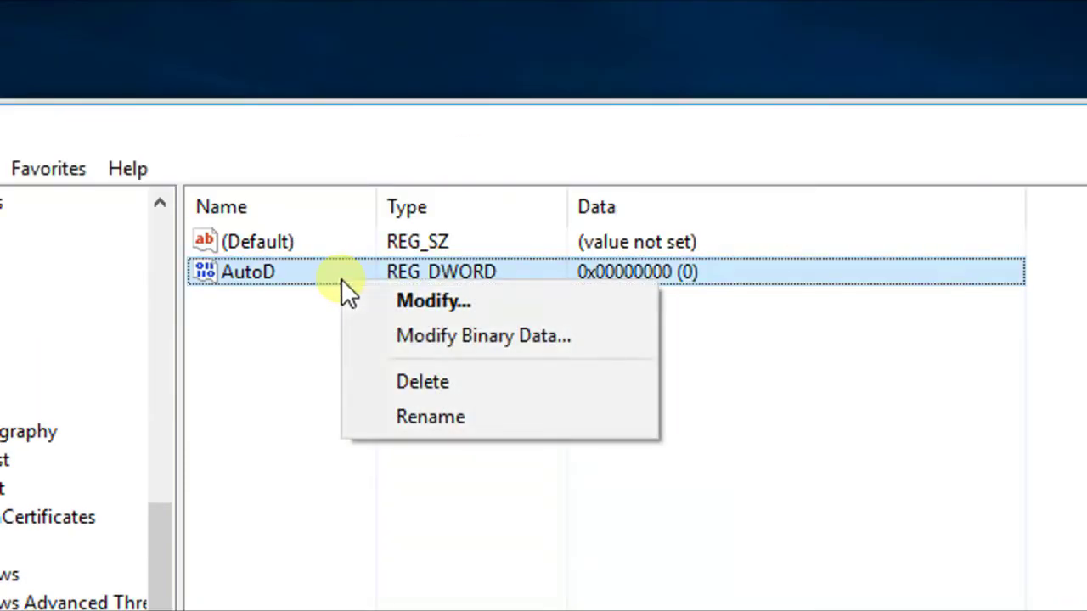
{"action": "left_click", "coordinate": [429, 417]}
{"action": "key", "text": "End"}
{"action": "type", "text": "ownload"}
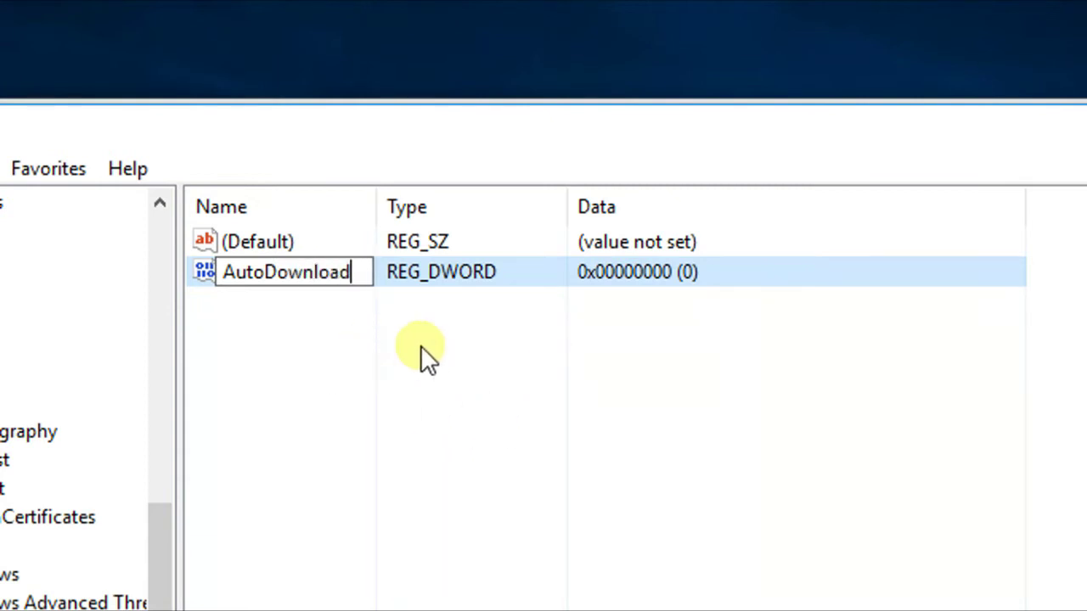
{"action": "key", "text": "Return"}
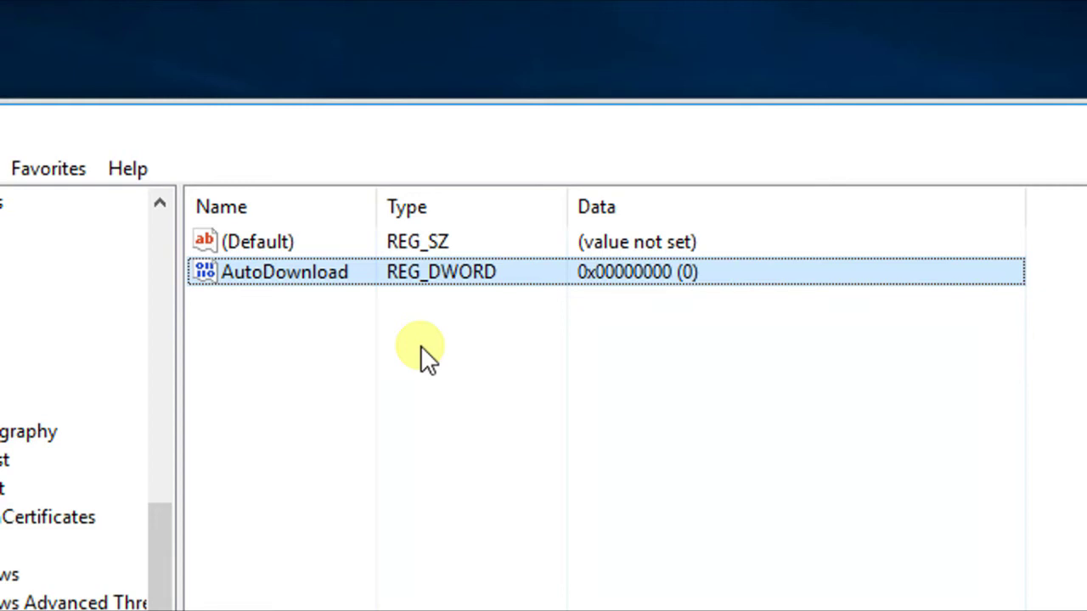
Set the value data of AutoDownload to 2 in hexadecimal base
{"action": "double_click", "coordinate": [382, 281]}
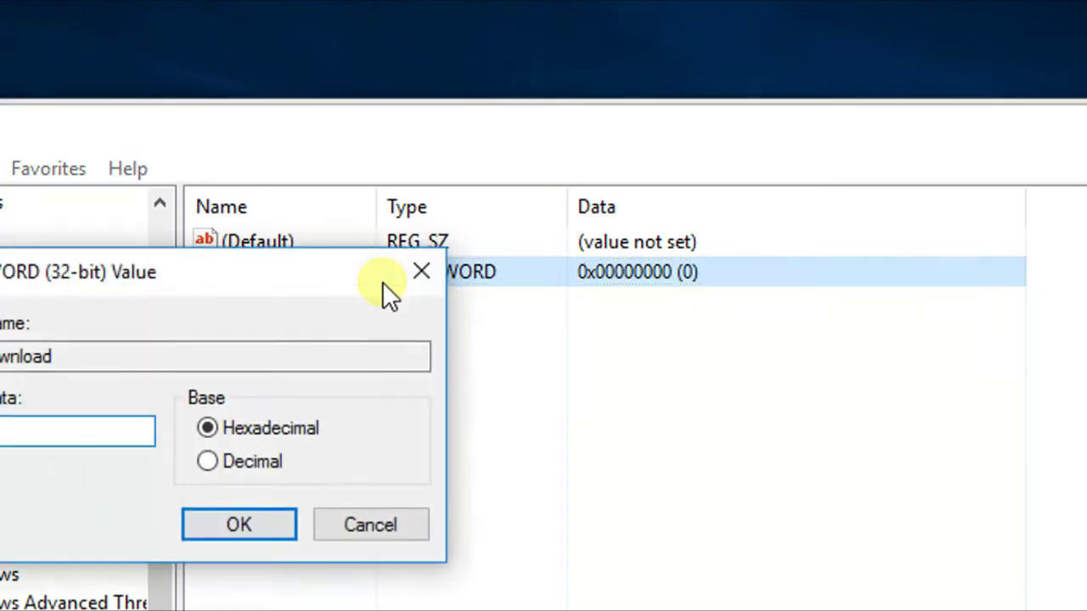
{"action": "key", "text": "BackSpace"}
{"action": "type", "text": "2"}
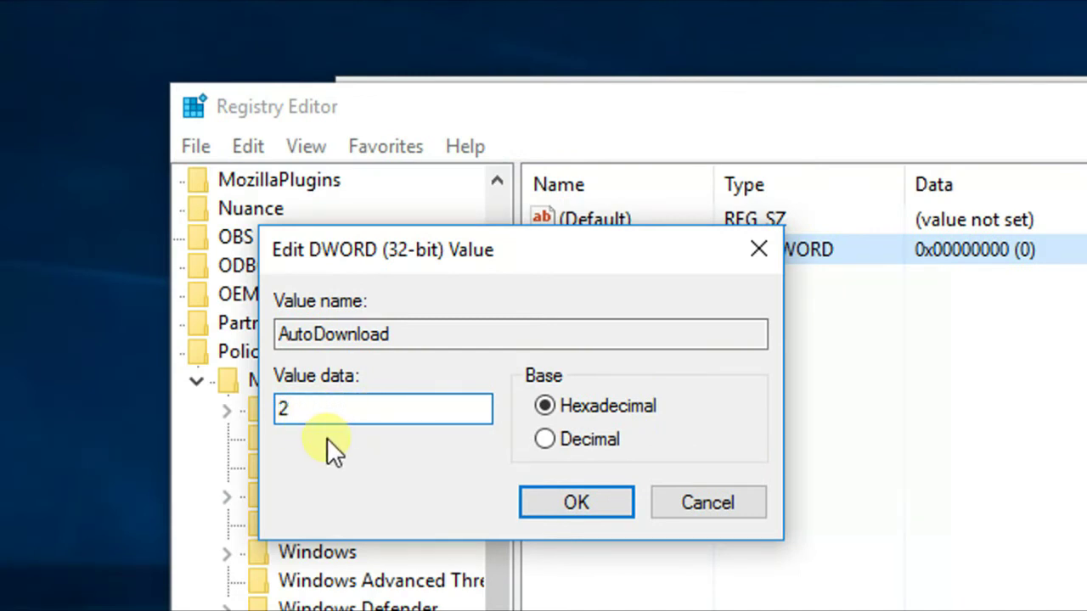
{"action": "left_click", "coordinate": [541, 495]}
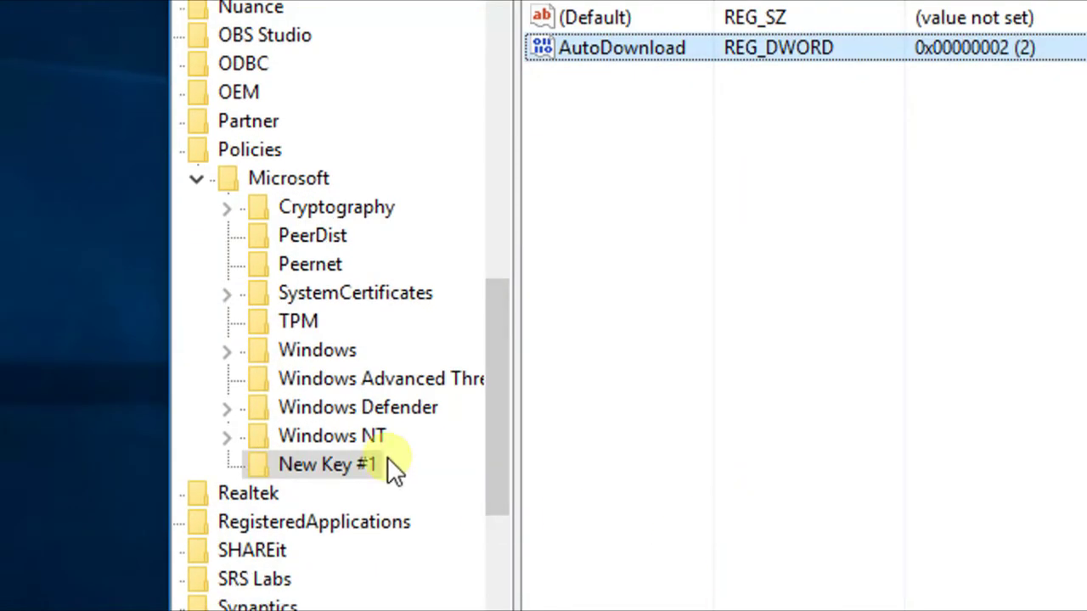
Rename the new key under Policies\Microsoft to WindowsStore
{"action": "left_click", "coordinate": [338, 477]}
{"action": "key", "text": "F2"}
{"action": "key", "text": "BackSpace"}
{"action": "type", "text": "Window"}
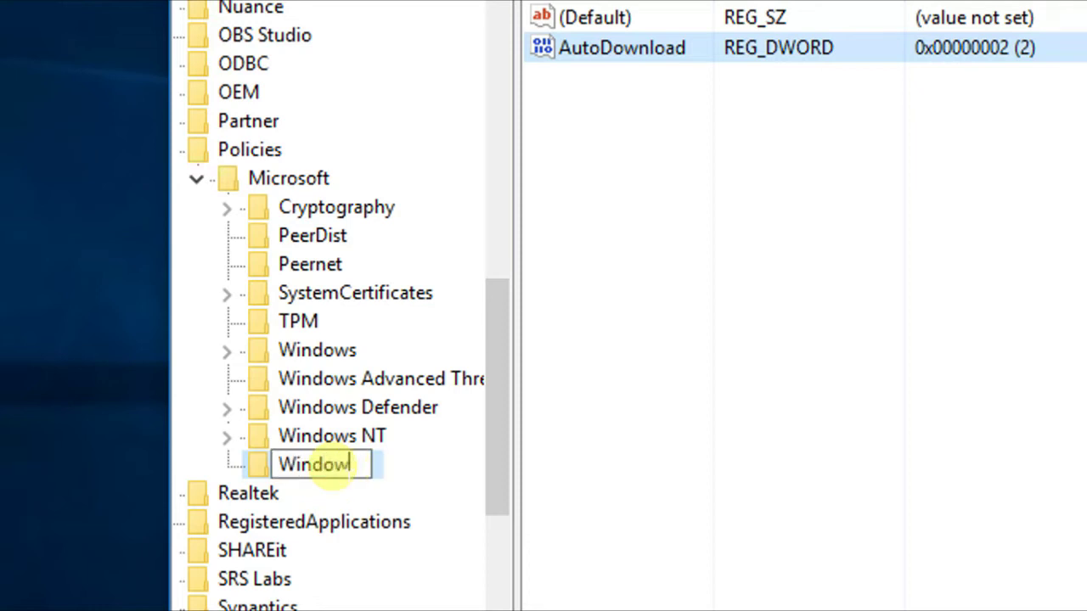
{"action": "type", "text": "sStore"}
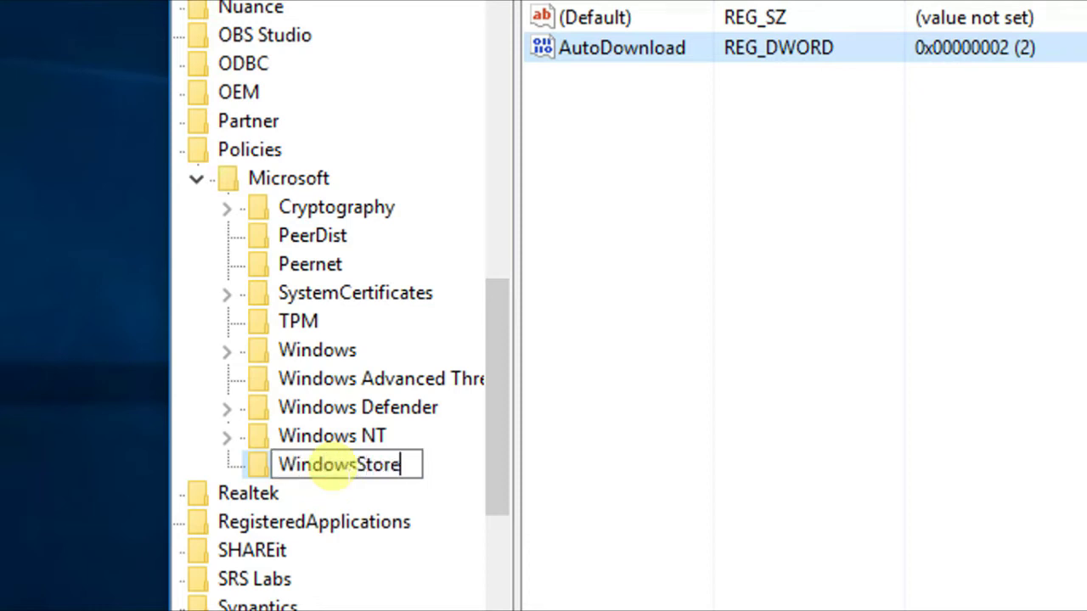
{"action": "key", "text": "Return"}
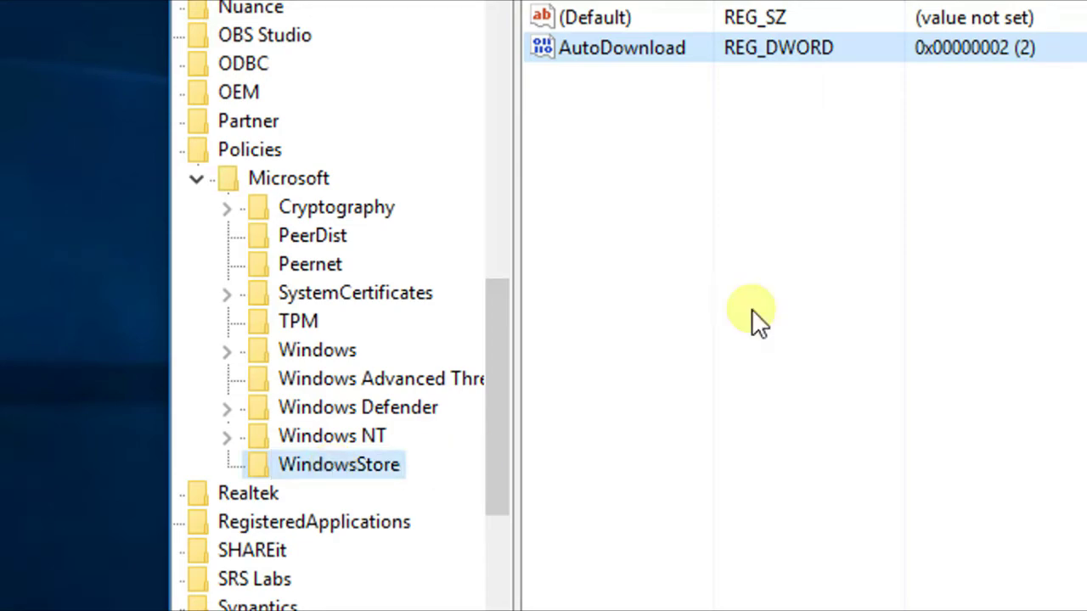
Complete the line "Close the Window" in the Notepad note below the AutoDownload instruction
{"action": "type", "text": "h"}
{"action": "type", "text": "e Window..."}
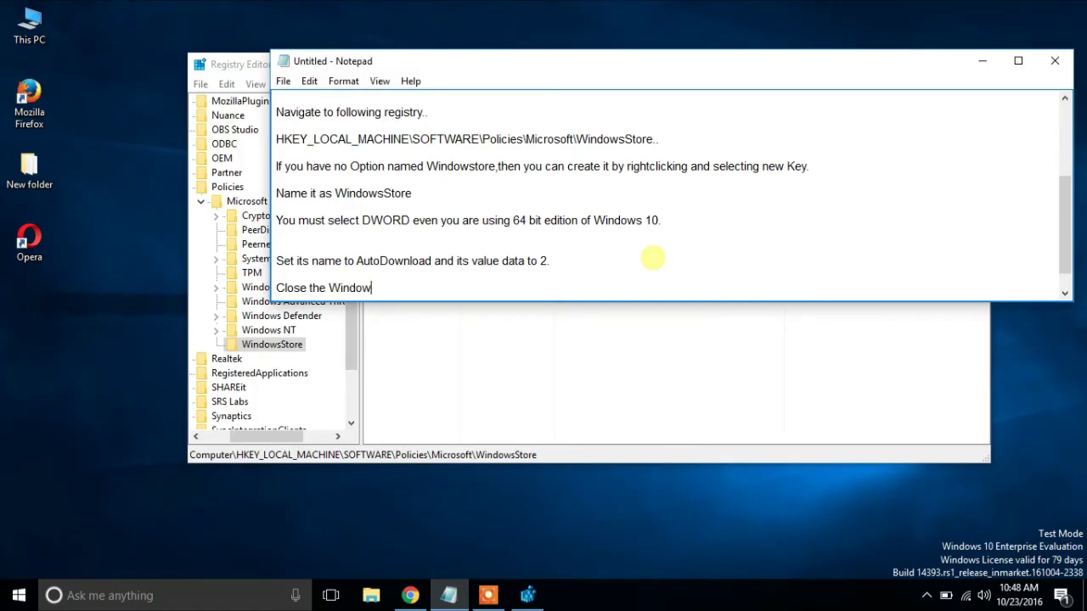
Add the note line "If you are using other builds(especially 10586) then the above maynt work for you sometimes.." below "Close the Window..."
{"action": "key", "text": "Return"}
{"action": "key", "text": "Return"}
{"action": "key", "text": "Return"}
{"action": "type", "text": "If "}
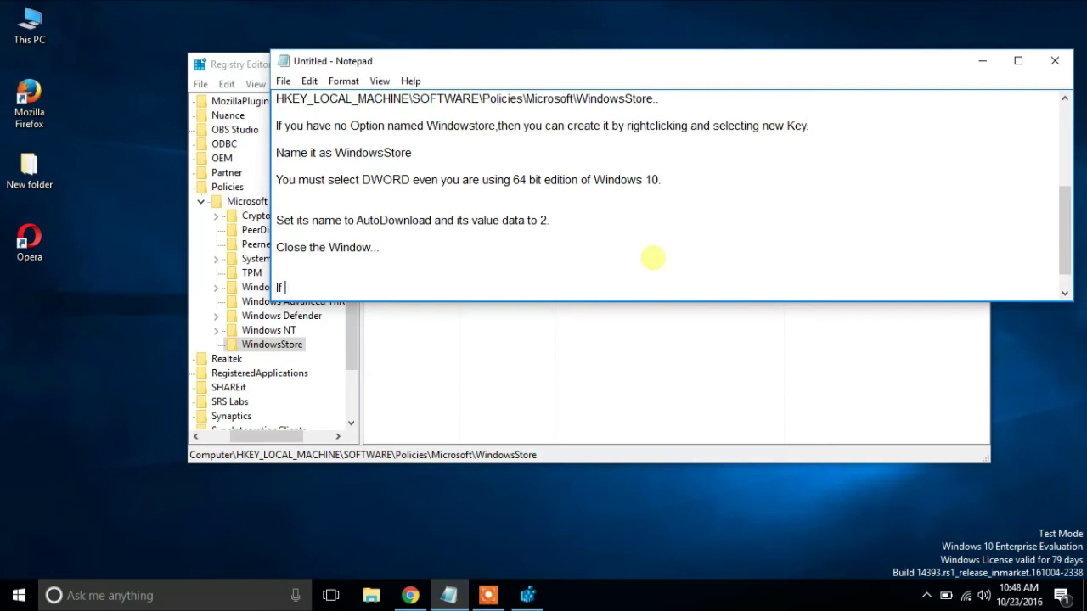
{"action": "type", "text": "you are using other builds then"}
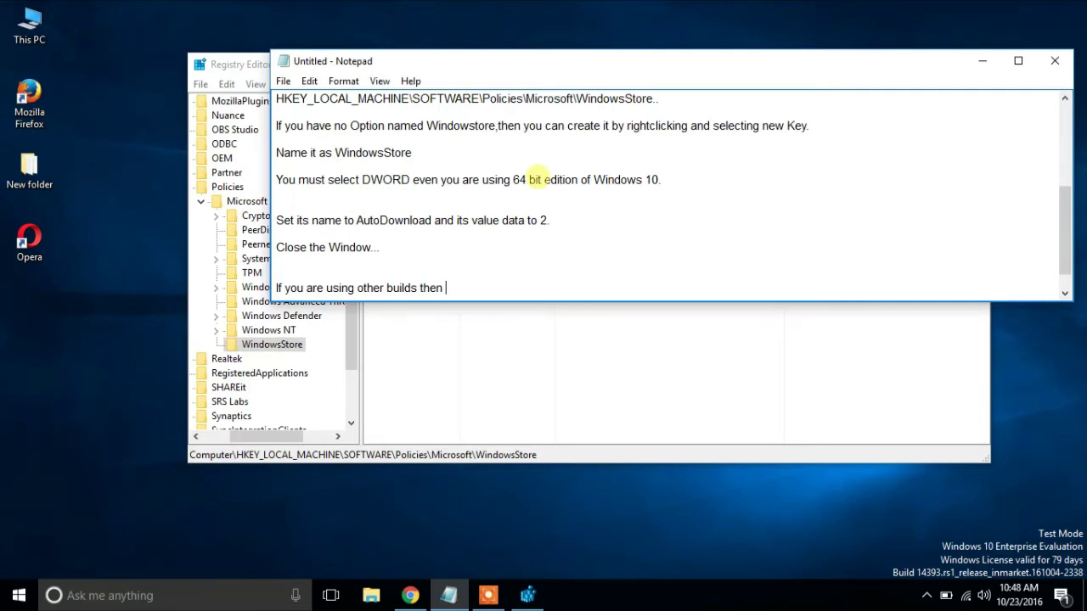
{"action": "type", "text": "the above"}
{"action": "type", "text": " may"}
{"action": "type", "text": " or may"}
{"action": "key", "text": "BackSpace"}
{"action": "key", "text": "BackSpace"}
{"action": "key", "text": "BackSpace"}
{"action": "key", "text": "BackSpace"}
{"action": "key", "text": "BackSpace"}
{"action": "key", "text": "BackSpace"}
{"action": "key", "text": "BackSpace"}
{"action": "type", "text": "nt work for"}
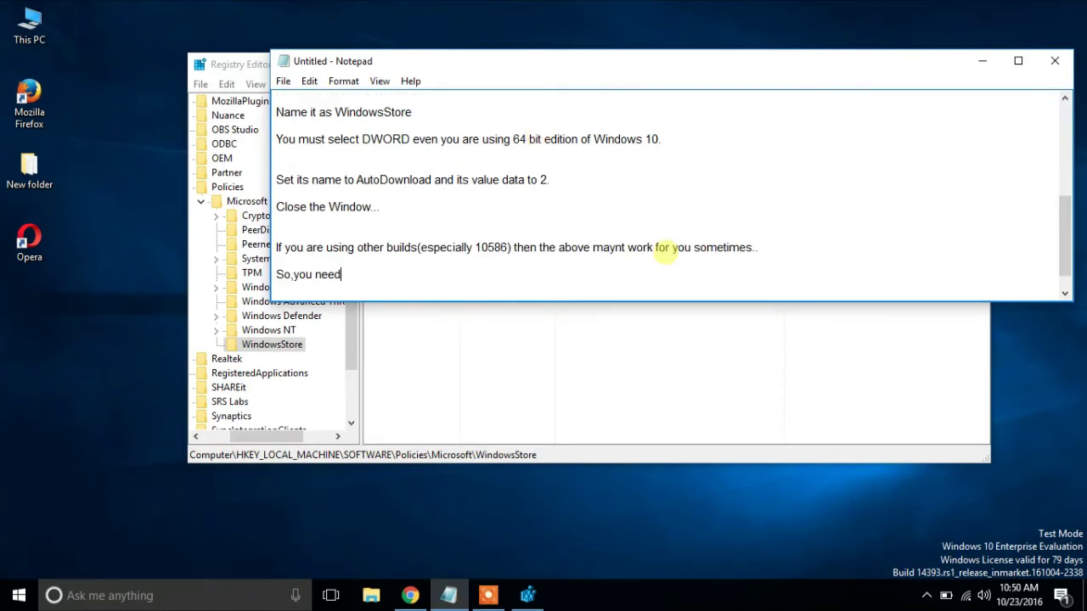
Complete the next note line as "So,you need to follow the upcoming registry tweak..."
{"action": "type", "text": "to follow the upcoming s"}
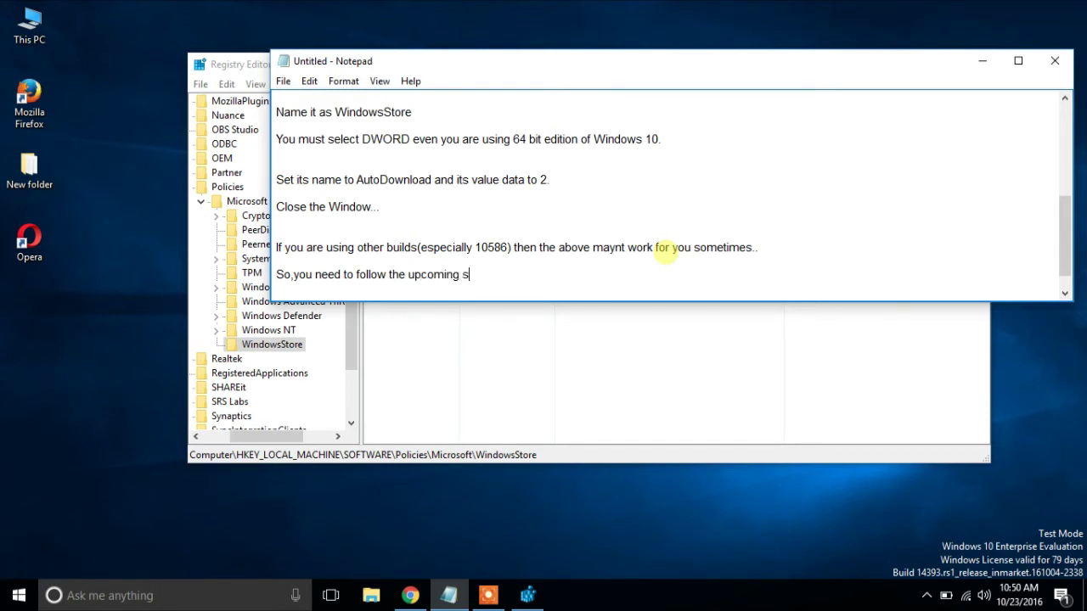
{"action": "key", "text": "BackSpace"}
{"action": "type", "text": "registry tweak..."}
{"action": "key", "text": "Return"}
Add the line "Naviagate to the following registry.." and below it the path HKEY_LOCAL_MACHINE\SOFTWARE\Policies\Microsoft\Windows, removing the extra blank line between them
{"action": "type", "text": "Naviage"}
{"action": "key", "text": "BackSpace"}
{"action": "type", "text": "ate to the following registry.."}
{"action": "key", "text": "Return"}
{"action": "key", "text": "Return"}
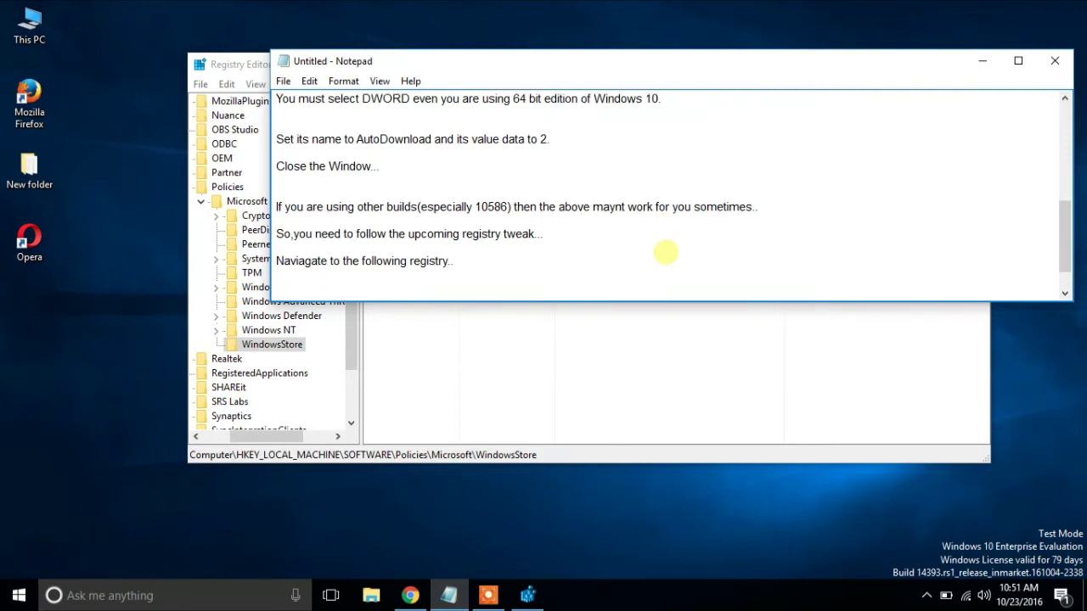
{"action": "type", "text": "HKEY_LOCAL_MACHINE\\SOFTWARE\\Policies\\Microsoft\\Windows"}
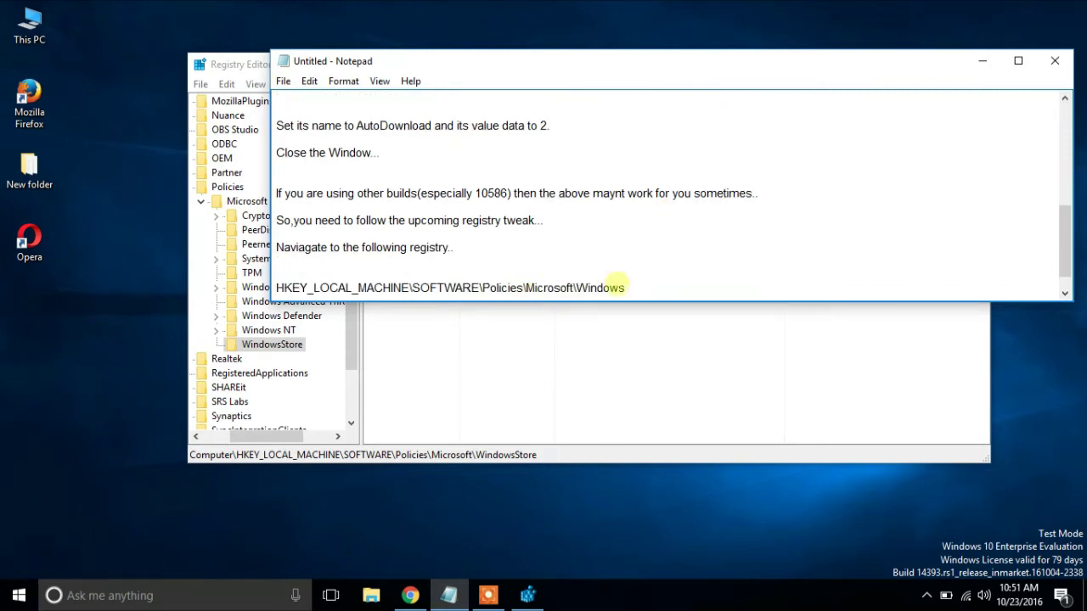
{"action": "left_click", "coordinate": [330, 259]}
{"action": "key", "text": "Down"}
{"action": "key", "text": "BackSpace"}
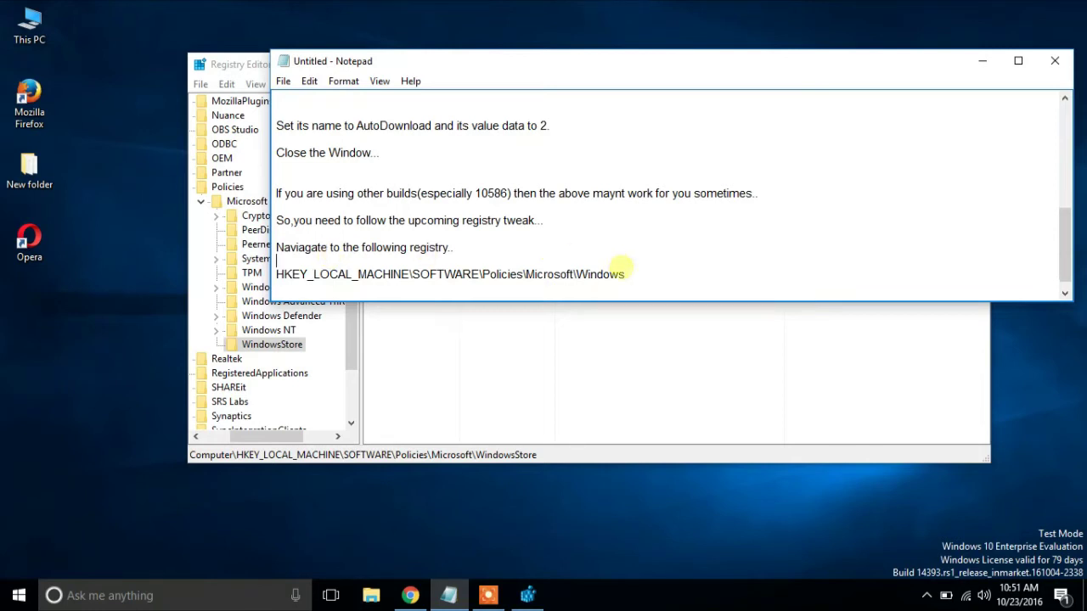
Switch to Registry Editor and permanently delete the WindowsStore key under Policies\Microsoft
{"action": "right_click", "coordinate": [288, 348]}
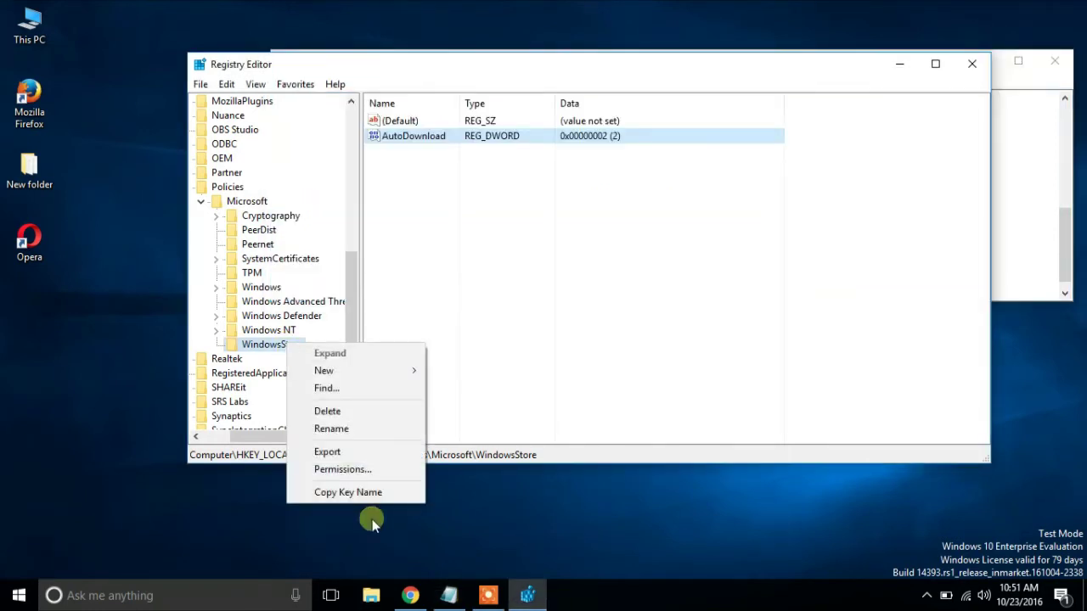
{"action": "left_click", "coordinate": [389, 415]}
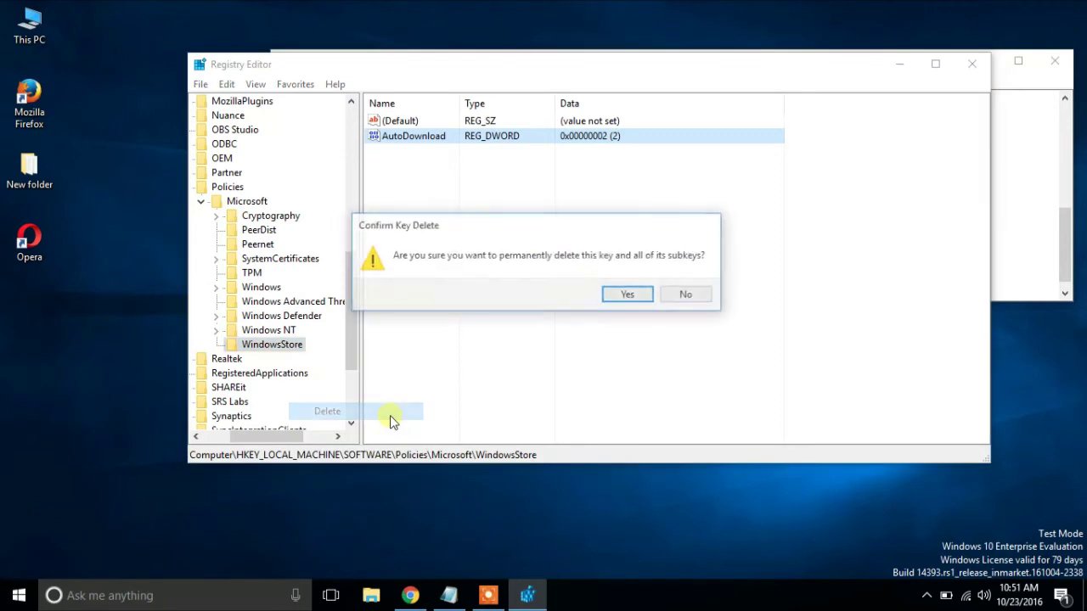
{"action": "left_click", "coordinate": [627, 294]}
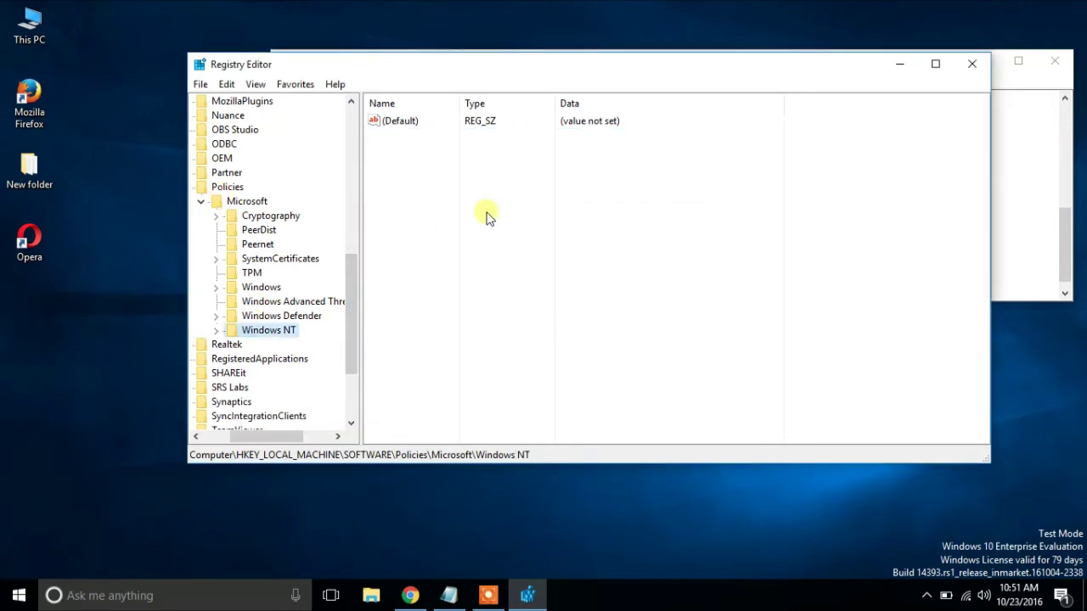
Select and expand the Windows key under HKEY_LOCAL_MACHINE\SOFTWARE\Policies\Microsoft and look through its subkeys
{"action": "left_click", "coordinate": [258, 202]}
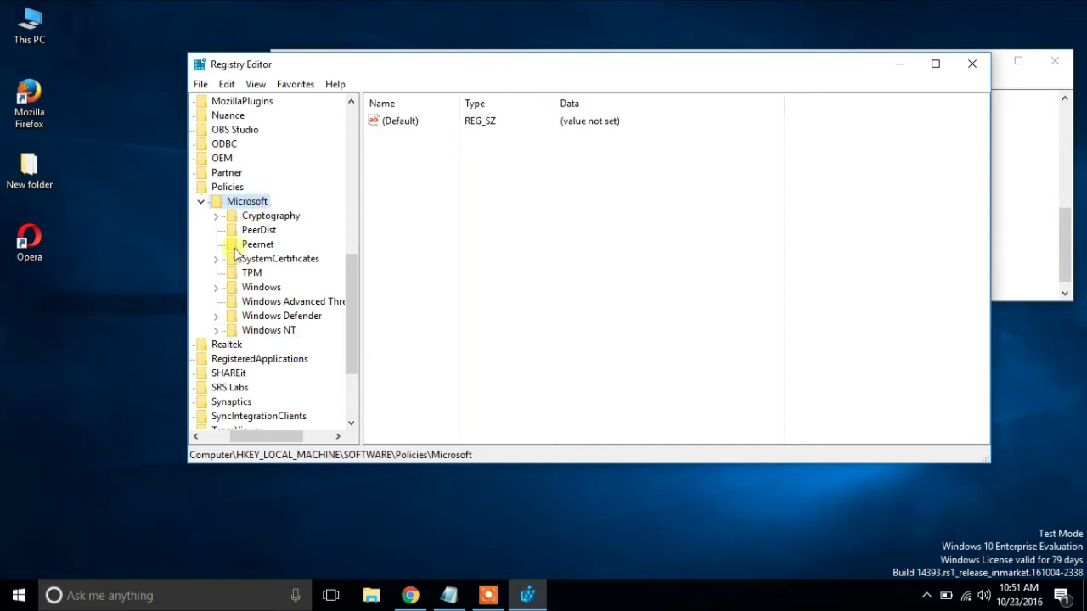
{"action": "left_click", "coordinate": [263, 287]}
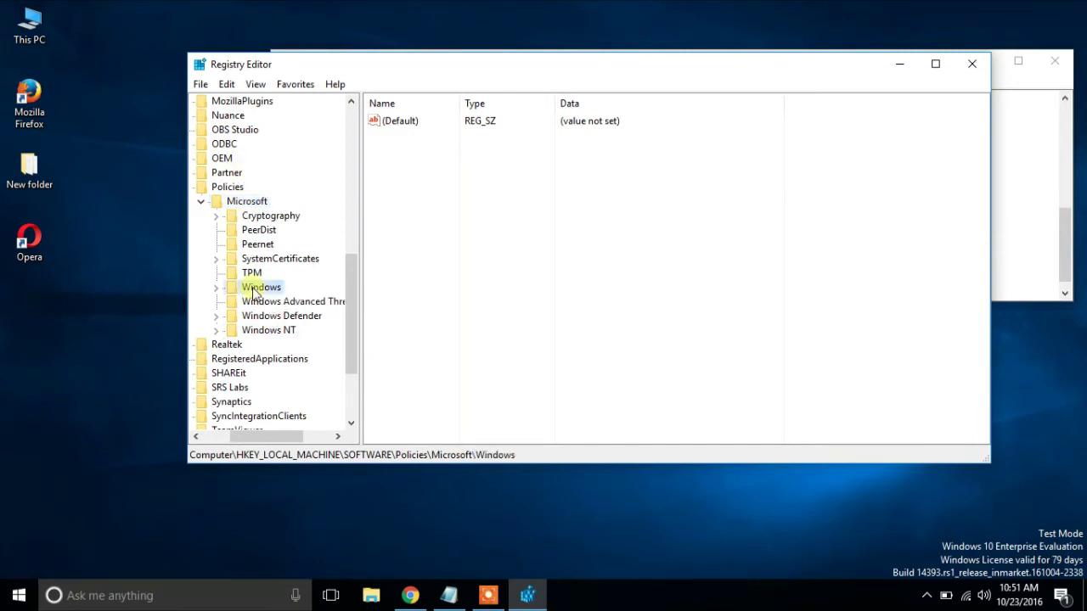
{"action": "left_click", "coordinate": [216, 289]}
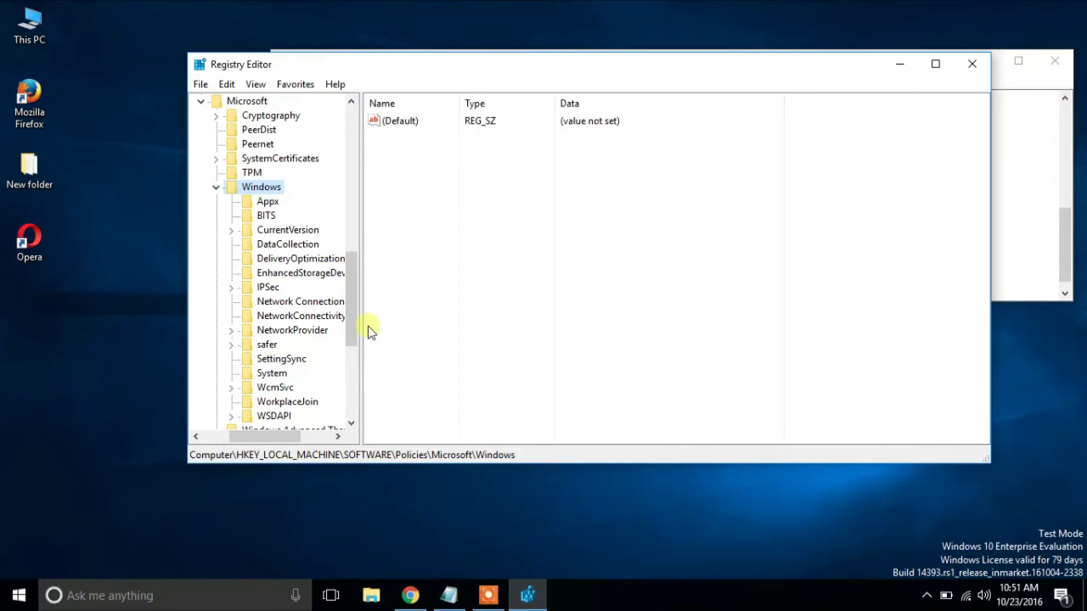
{"action": "left_click_drag", "start_coordinate": [353, 317], "coordinate": [353, 351]}
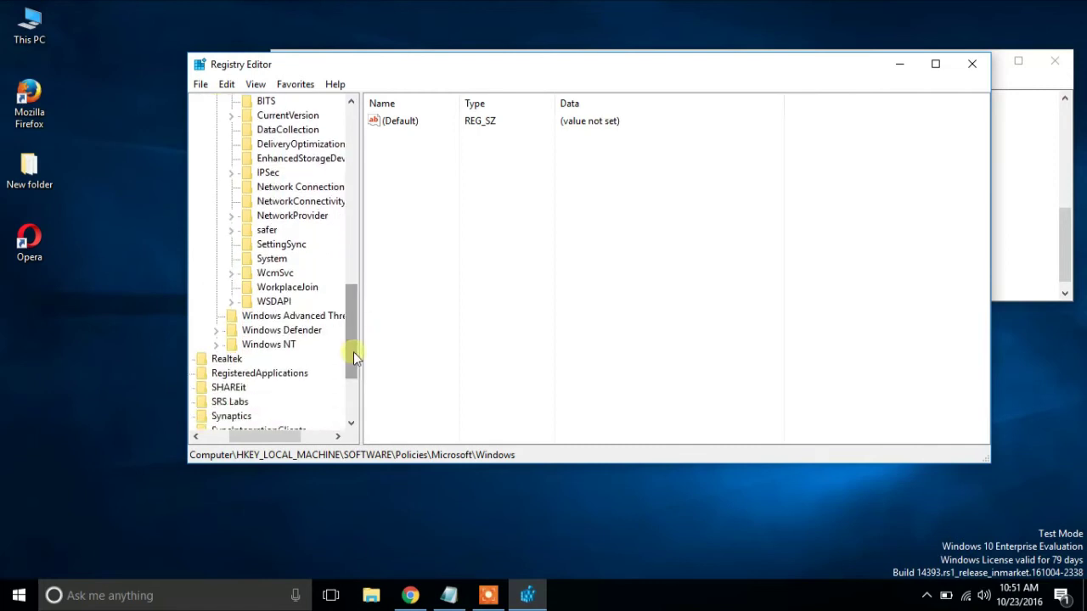
{"action": "left_click_drag", "start_coordinate": [279, 436], "coordinate": [286, 436]}
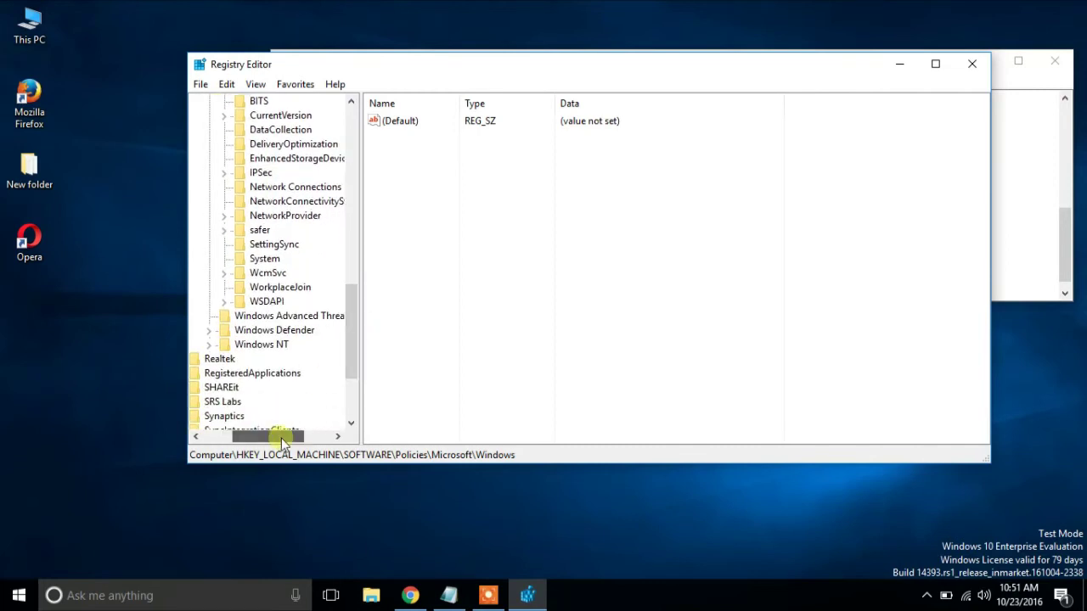
{"action": "left_click_drag", "start_coordinate": [352, 303], "coordinate": [353, 257]}
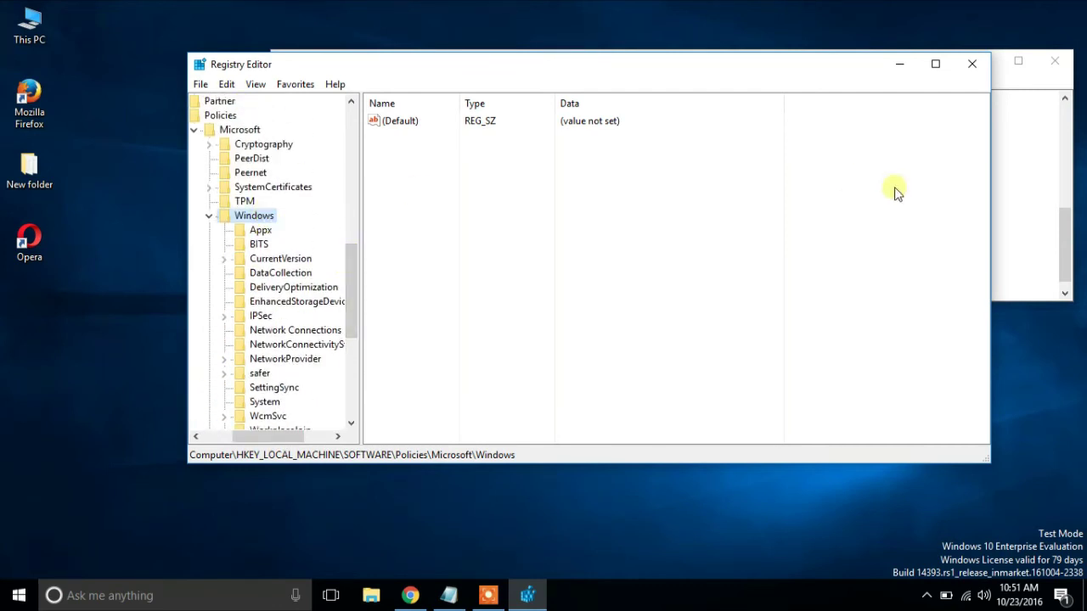
Switch to Notepad and add the instruction Create a new Key named "CloudContent" below the Windows registry path
{"action": "left_click", "coordinate": [1019, 236]}
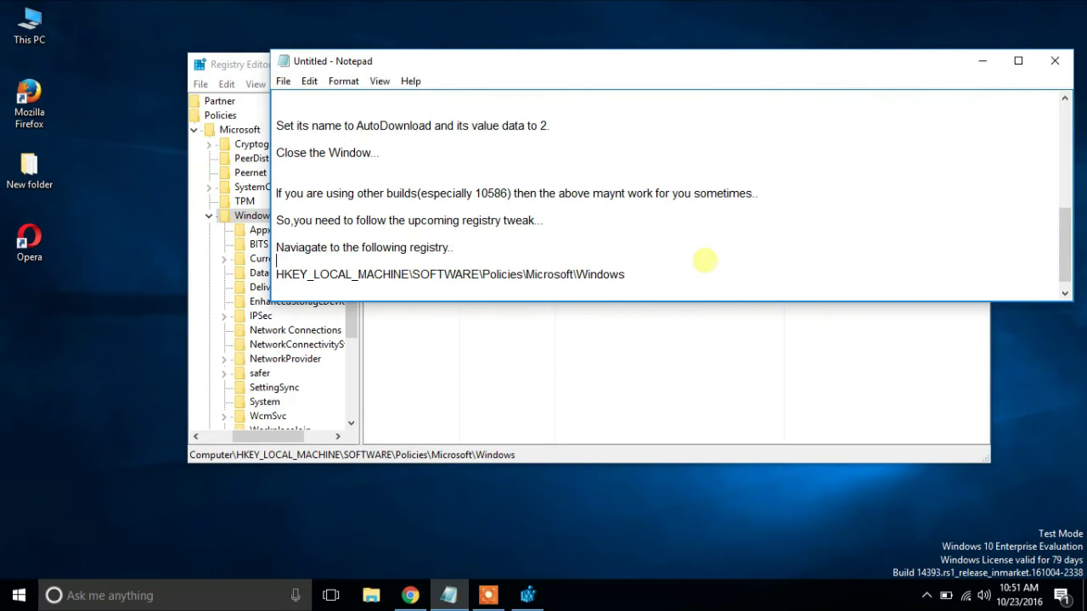
{"action": "left_click", "coordinate": [705, 263]}
{"action": "key", "text": "Return"}
{"action": "type", "text": "Create a new Key"}
{"action": "type", "text": "d "}
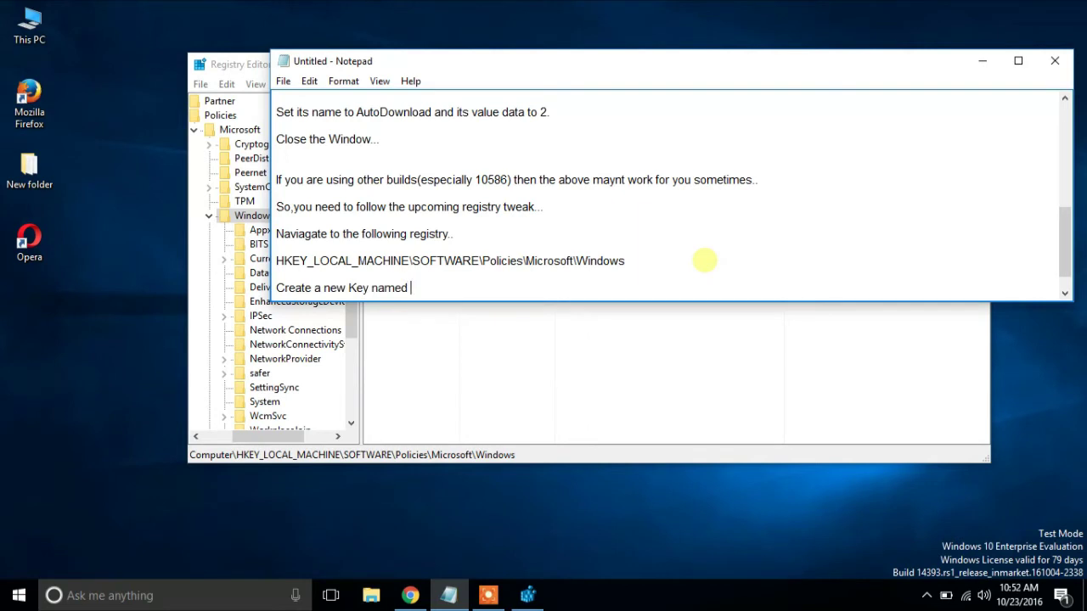
{"action": "type", "text": "W"}
{"action": "key", "text": "BackSpace"}
{"action": "type", "text": "\"CLoud"}
{"action": "key", "text": "BackSpace"}
{"action": "key", "text": "BackSpace"}
{"action": "key", "text": "BackSpace"}
{"action": "key", "text": "BackSpace"}
{"action": "type", "text": "loudContent"}
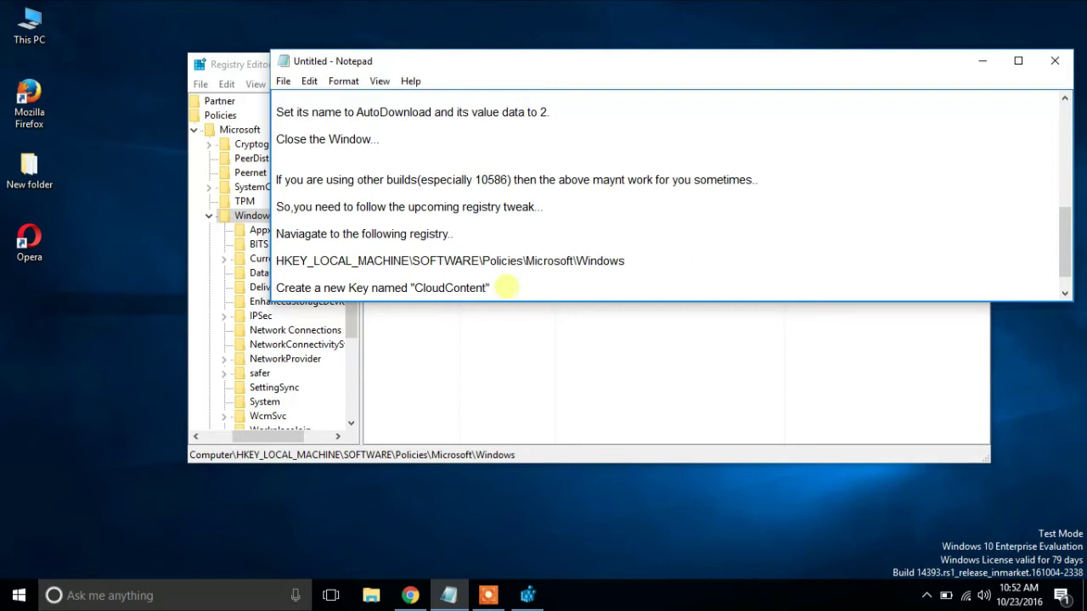
Extend the CloudContent instruction with "and follow the remaining steps.." and start a new line below it
{"action": "type", "text": "\" and "}
{"action": "type", "text": "select"}
{"action": "key", "text": "BackSpace"}
{"action": "key", "text": "BackSpace"}
{"action": "key", "text": "BackSpace"}
{"action": "key", "text": "BackSpace"}
{"action": "key", "text": "BackSpace"}
{"action": "type", "text": "follow the rema"}
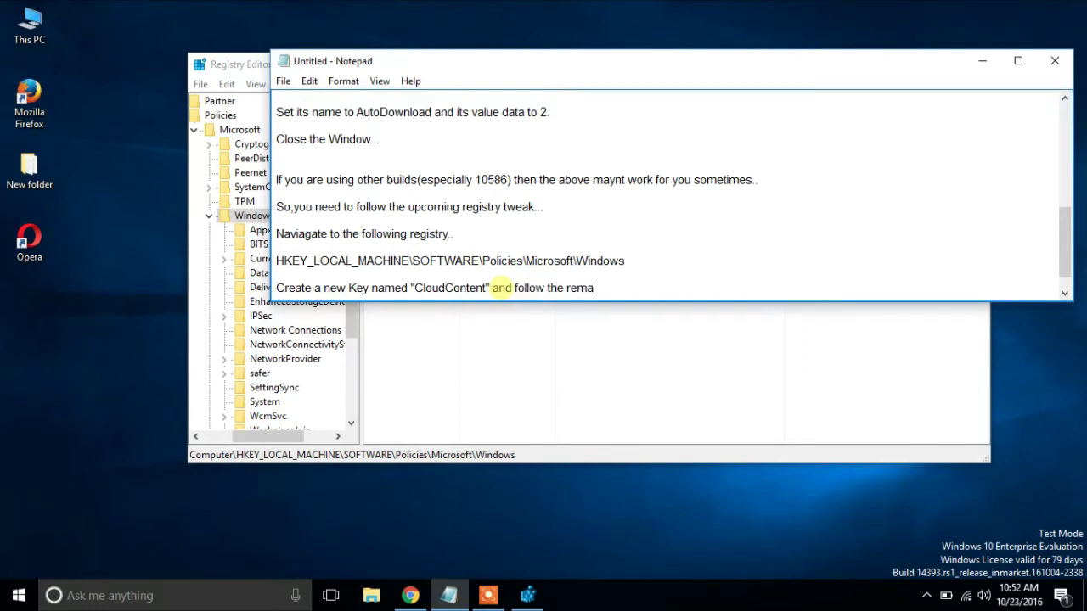
{"action": "type", "text": "ining steps.."}
{"action": "key", "text": "Return"}
{"action": "key", "text": "Return"}
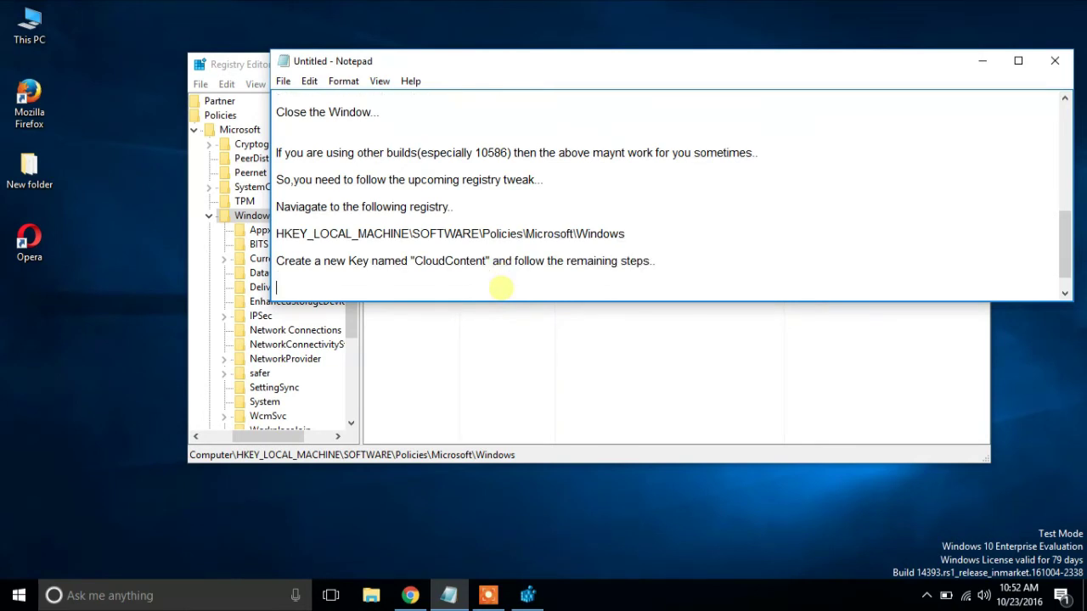
Switch to Registry Editor and create a new key under Policies\Microsoft\Windows, dismissing the rename error
{"action": "left_click", "coordinate": [239, 216]}
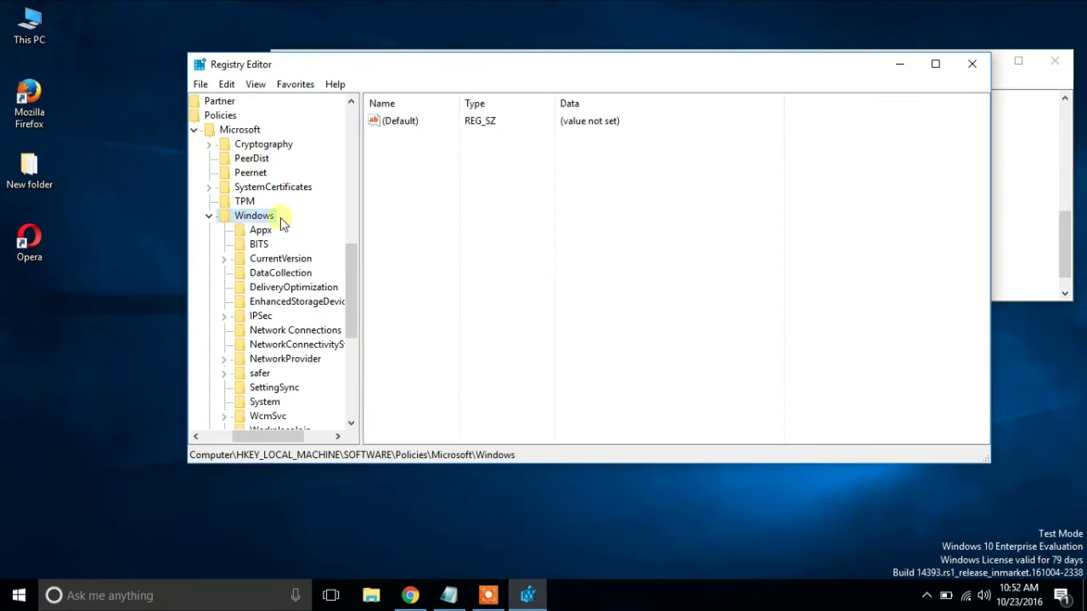
{"action": "right_click", "coordinate": [260, 218]}
{"action": "mouse_move", "coordinate": [345, 248]}
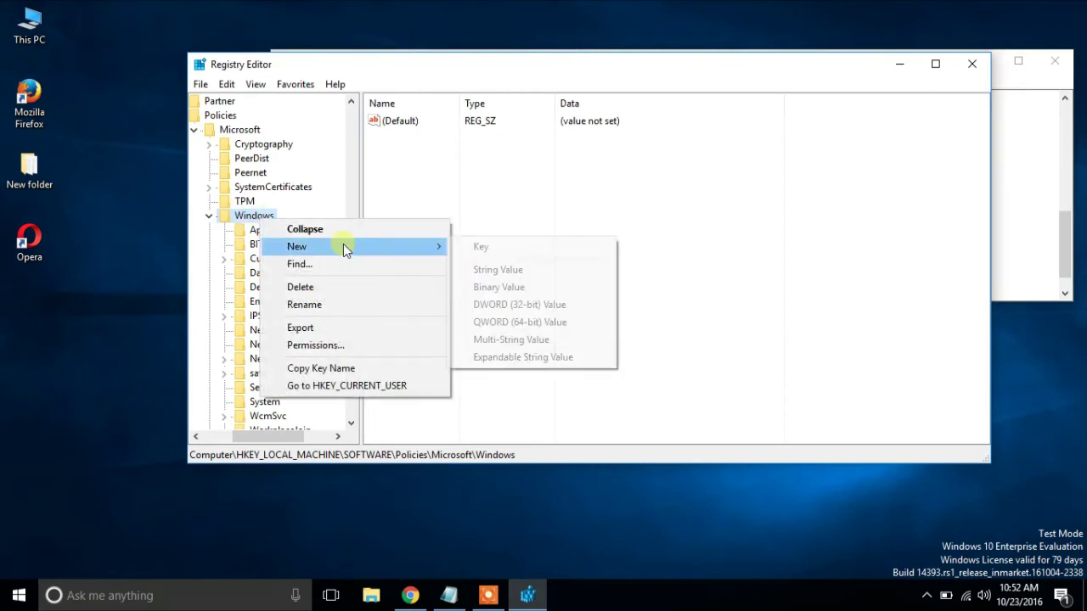
{"action": "left_click", "coordinate": [493, 253]}
{"action": "key", "text": "BackSpace"}
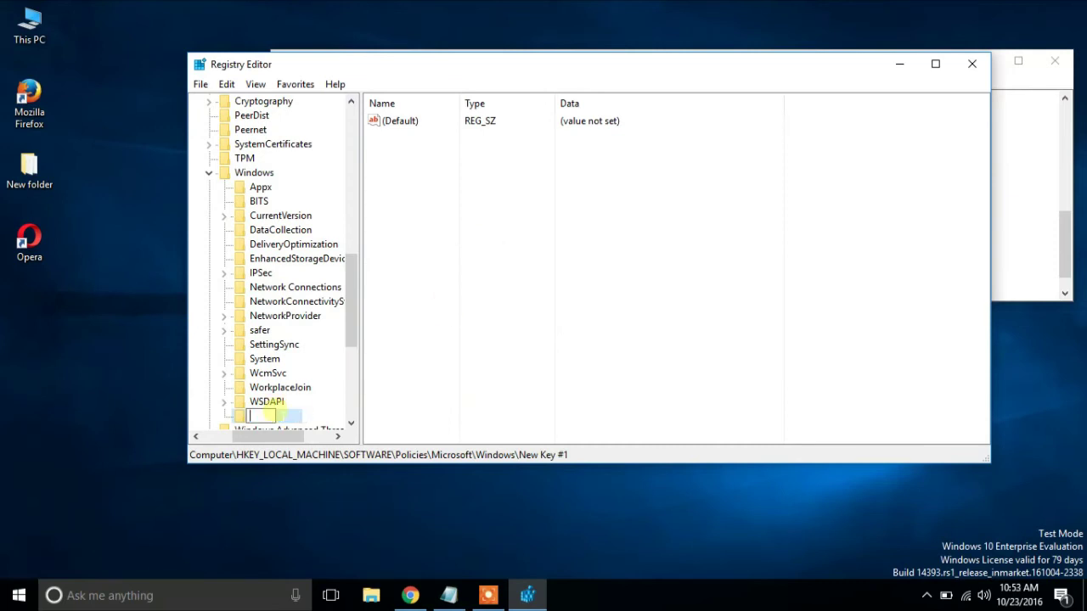
{"action": "left_click", "coordinate": [55, 465]}
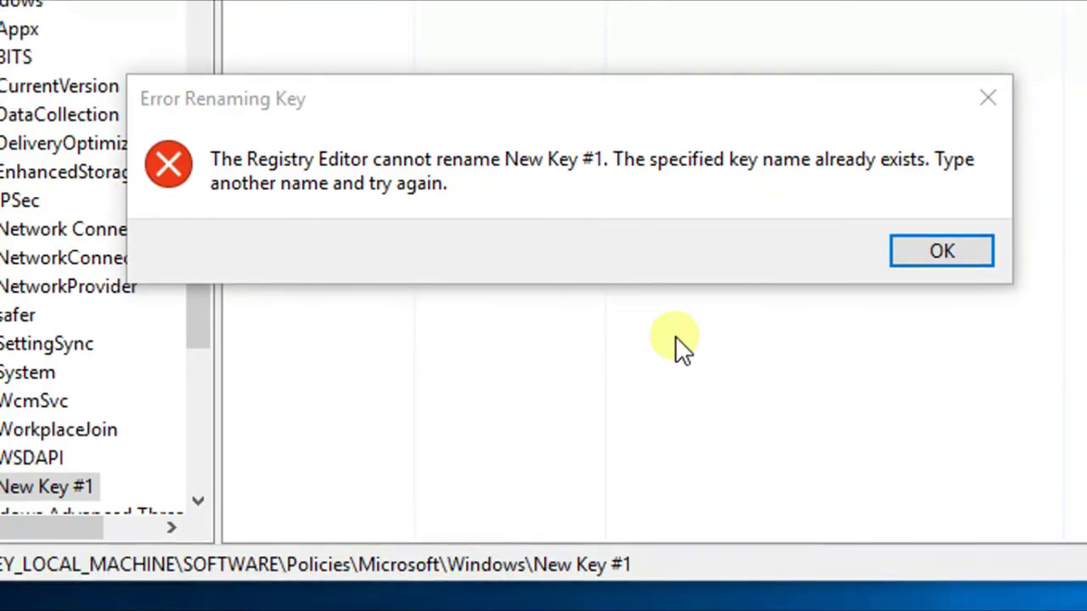
{"action": "left_click", "coordinate": [943, 257]}
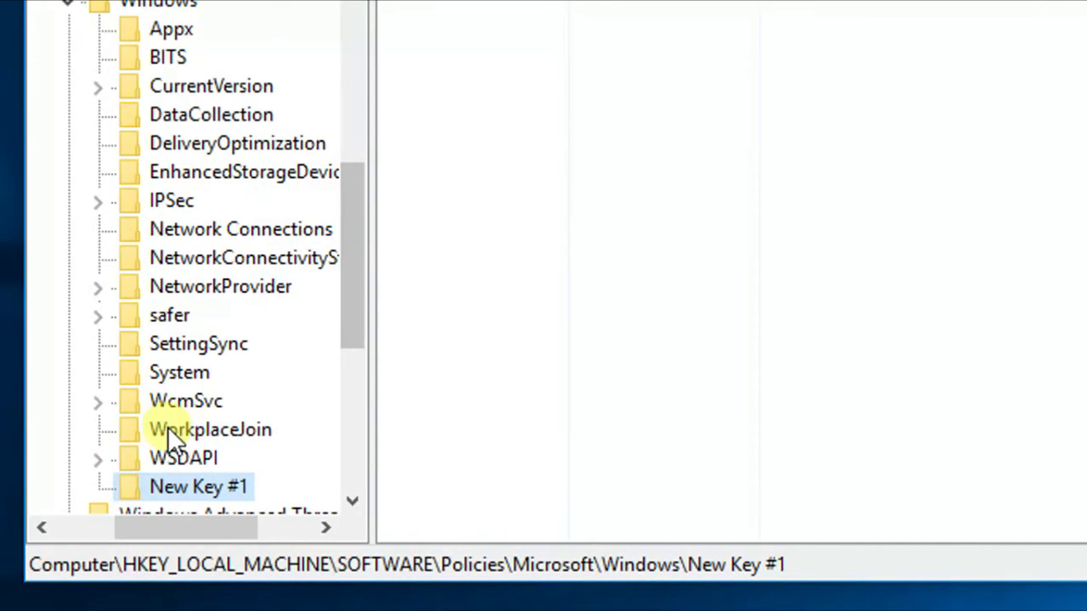
Rename the new key under Policies\Microsoft\Windows to CloudContent
{"action": "right_click", "coordinate": [202, 474]}
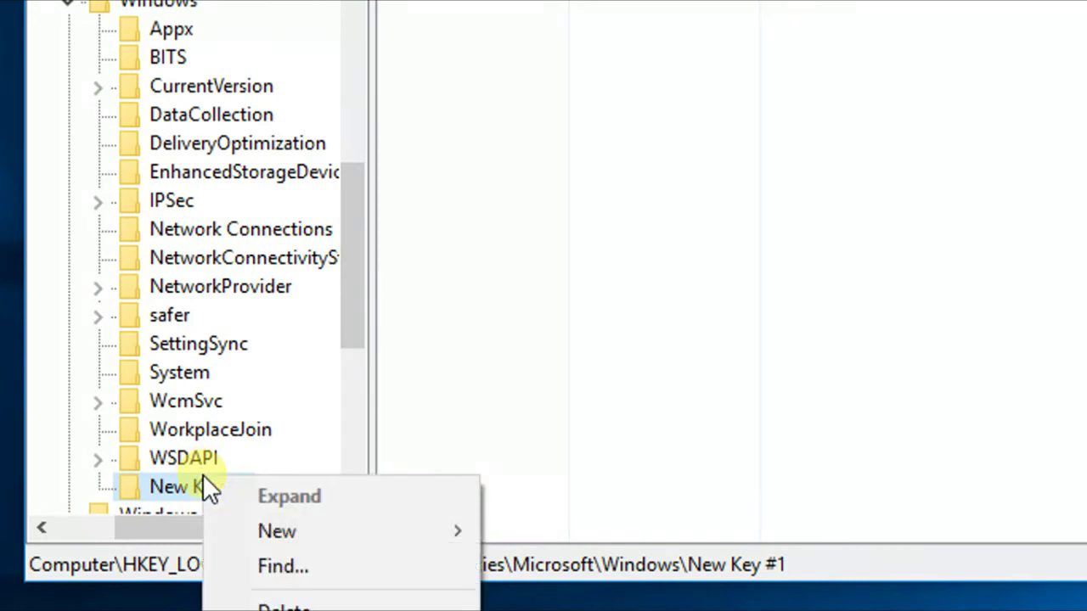
{"action": "left_click", "coordinate": [314, 518]}
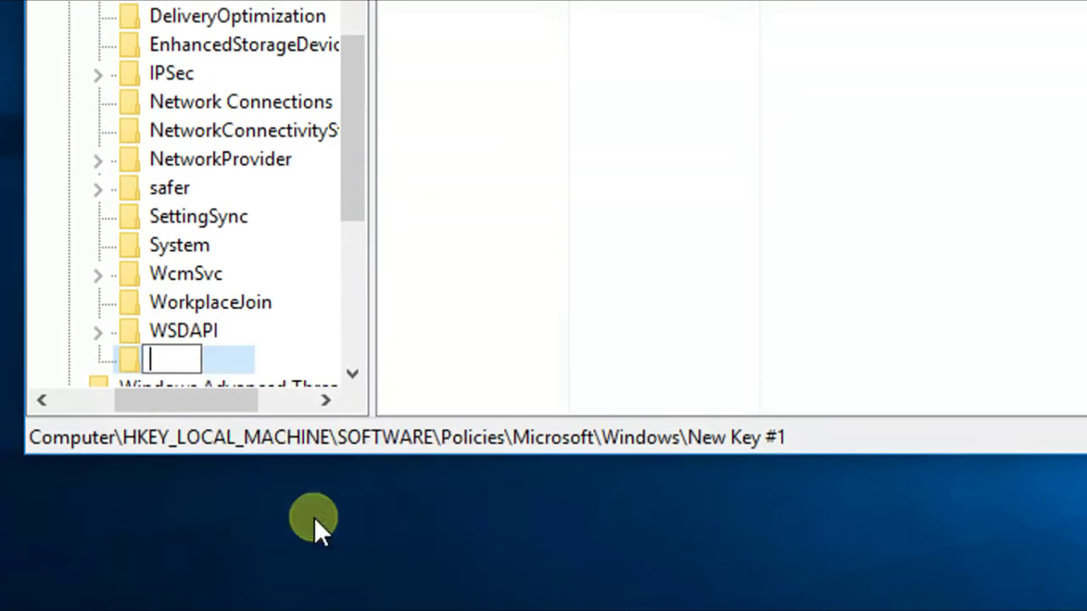
{"action": "type", "text": "Cloud"}
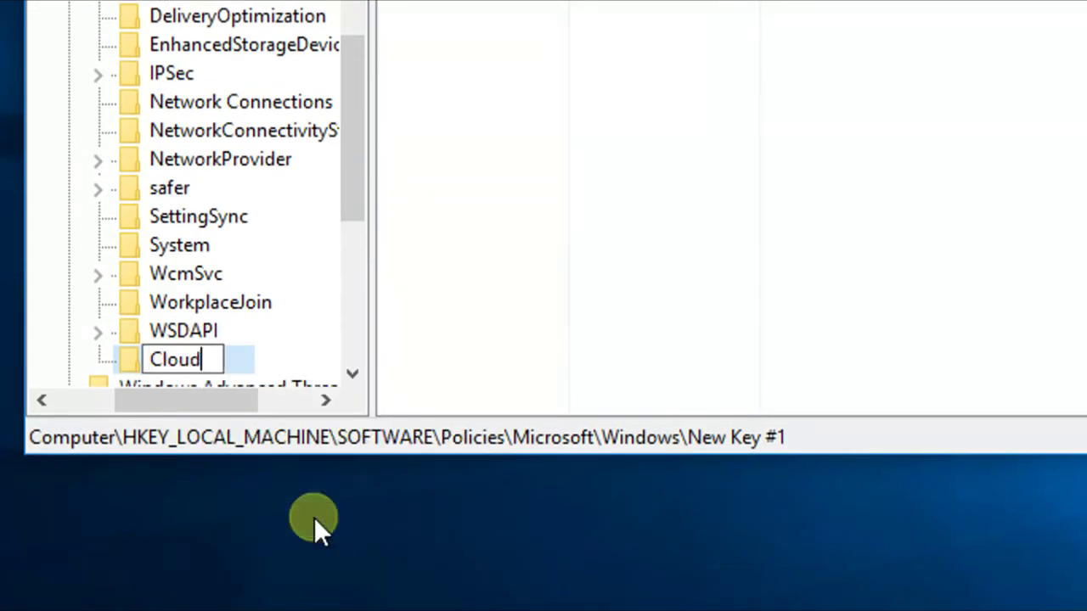
{"action": "type", "text": "Content"}
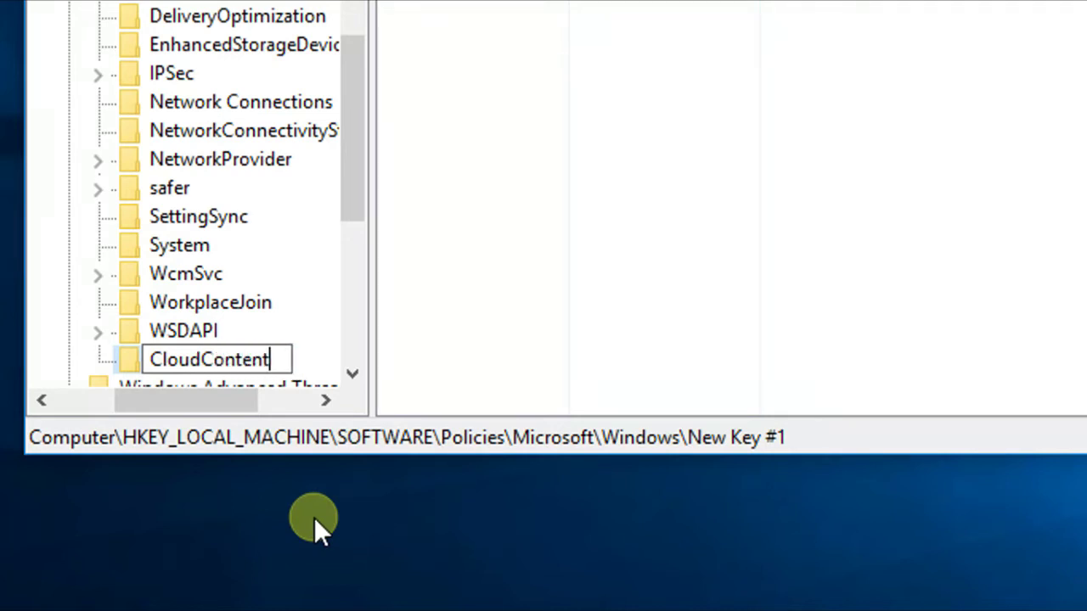
{"action": "key", "text": "Return"}
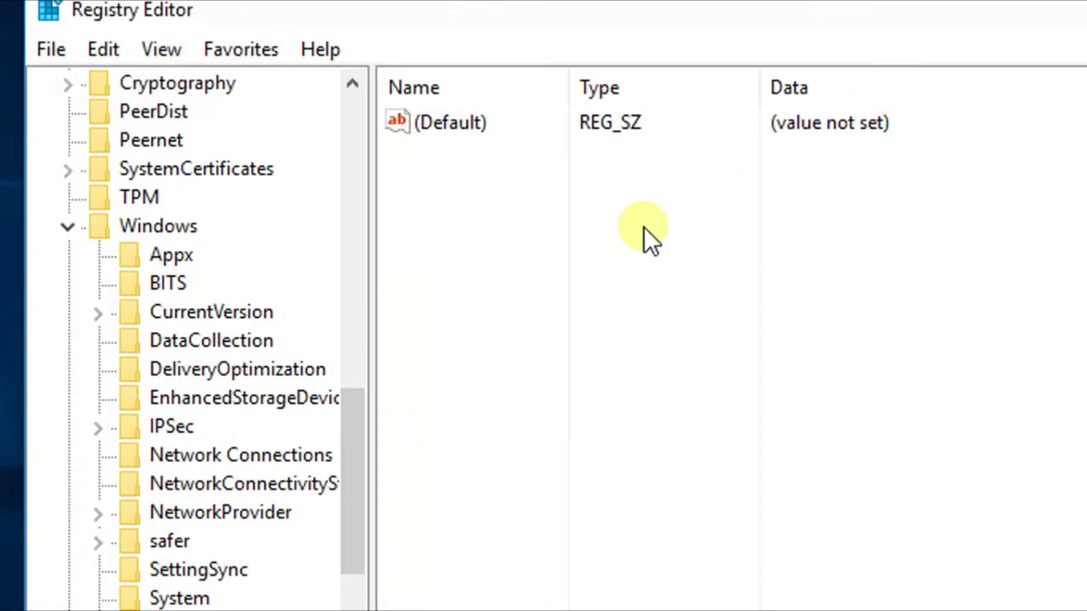
Create a new DWORD (32-bit) value in the CloudContent key and clear its default name
{"action": "right_click", "coordinate": [643, 228]}
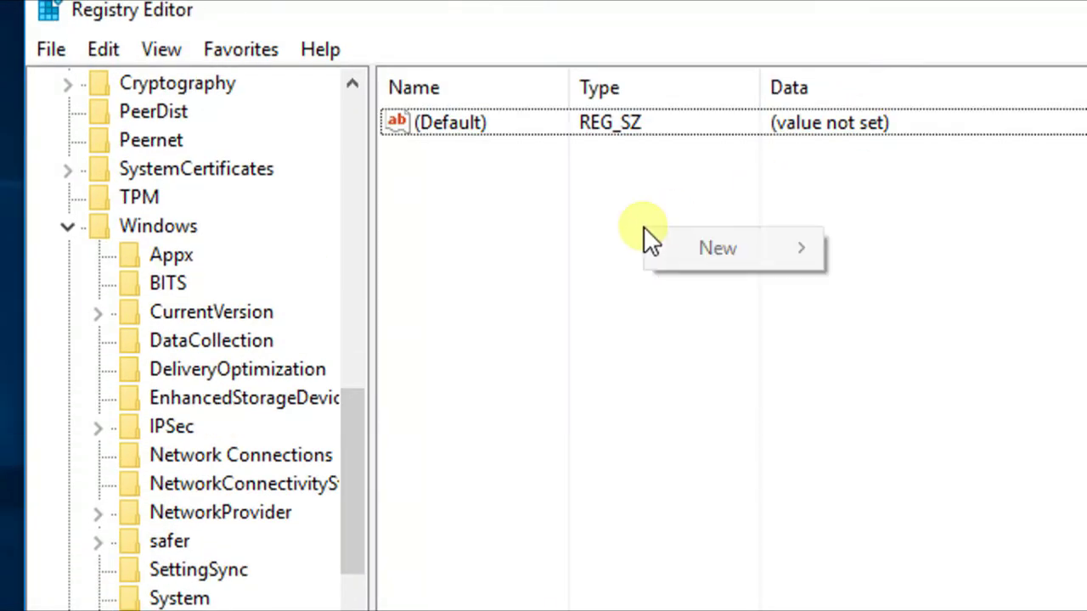
{"action": "mouse_move", "coordinate": [747, 254]}
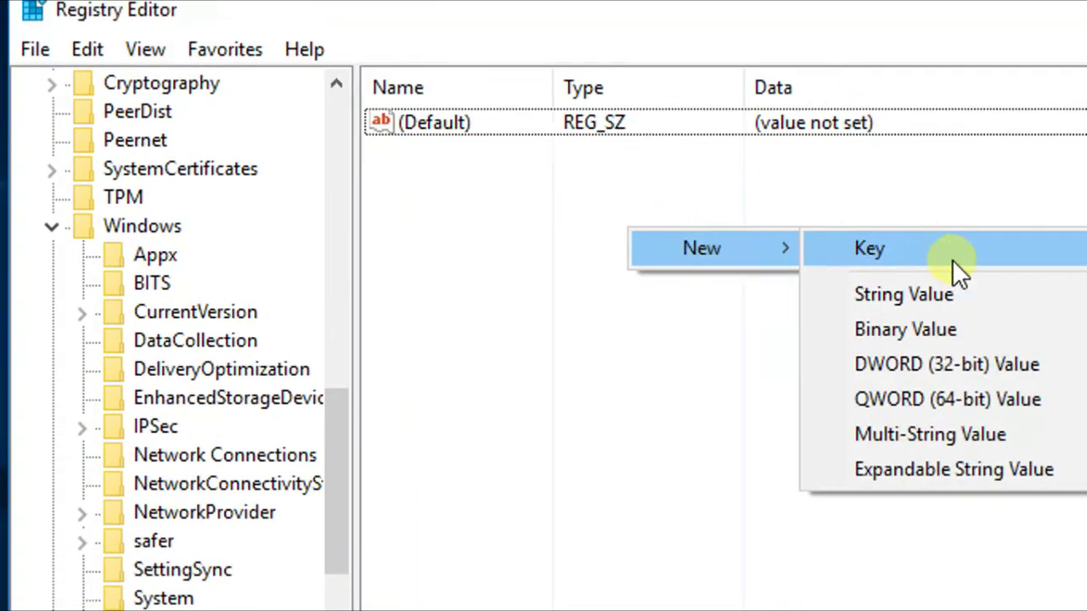
{"action": "left_click", "coordinate": [810, 364]}
{"action": "key", "text": "BackSpace"}
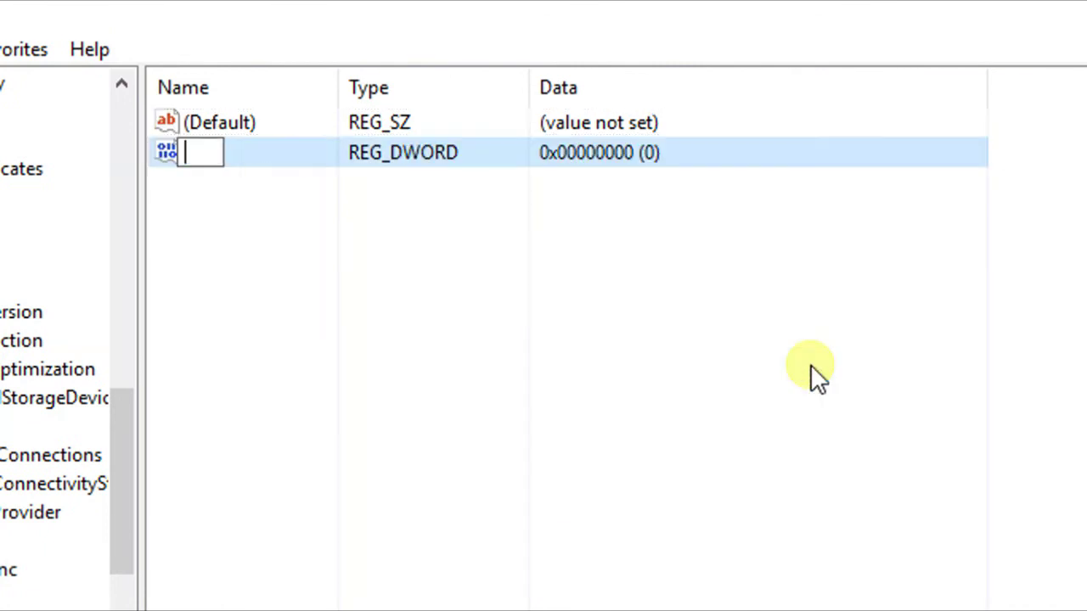
{"action": "key", "text": "BackSpace"}
{"action": "key", "text": "BackSpace"}
{"action": "key", "text": "BackSpace"}
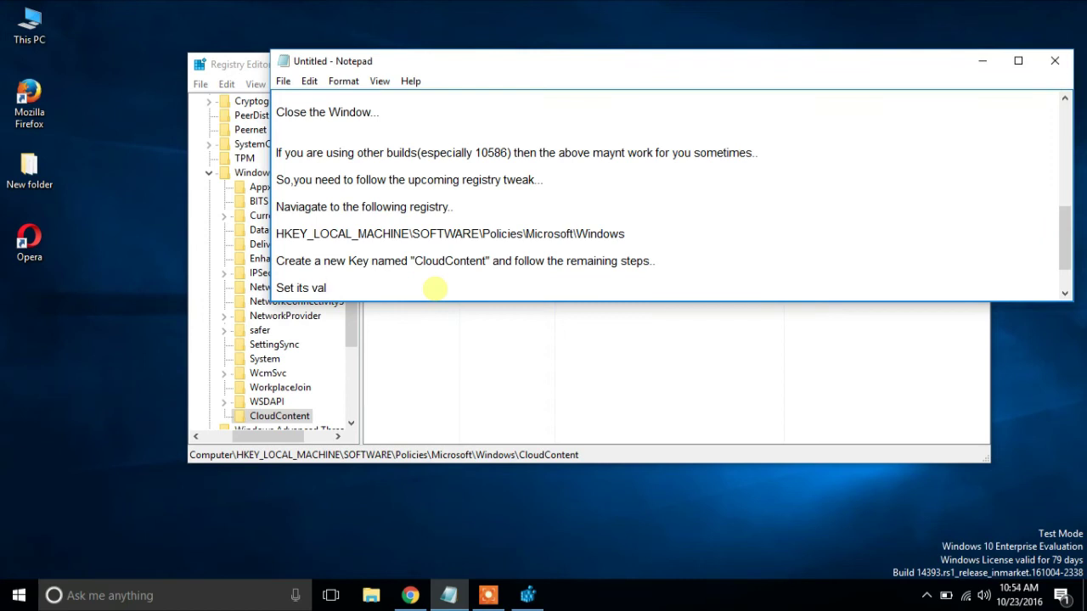
Switch to Notepad and add the instruction "Set its value data to 2." below the CloudContent line
{"action": "type", "text": "ue date"}
{"action": "type", "text": " to 2."}
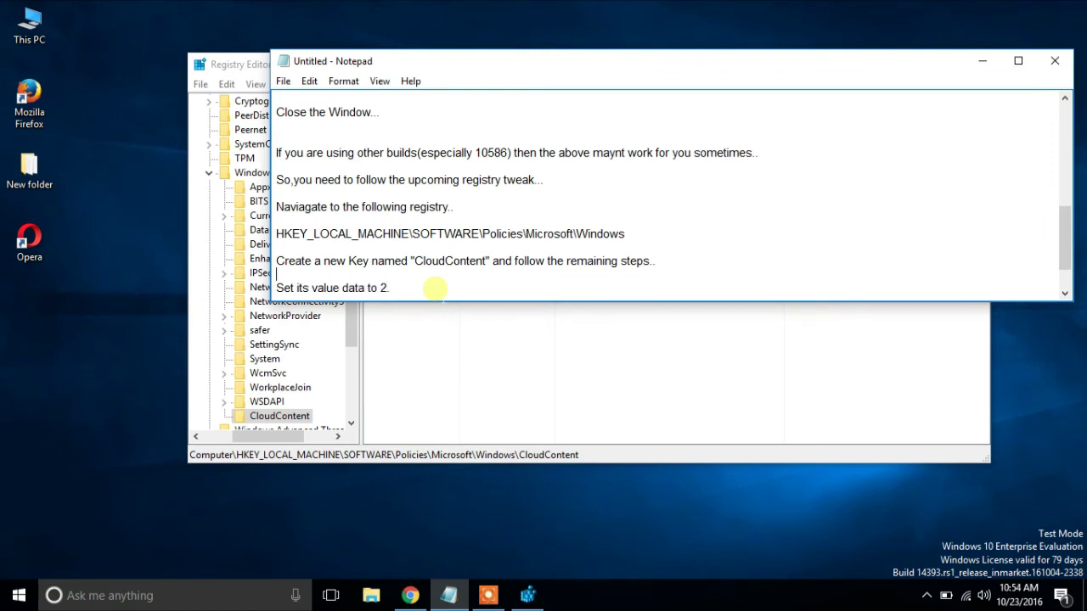
Insert the line "Create a new DWORD as shown and name it as DisableConsumerFeatures" above the value data instruction
{"action": "key", "text": "shift+Home"}
{"action": "key", "text": "BackSpace"}
{"action": "type", "text": "Create a m"}
{"action": "key", "text": "BackSpace"}
{"action": "type", "text": "new DWORD as show"}
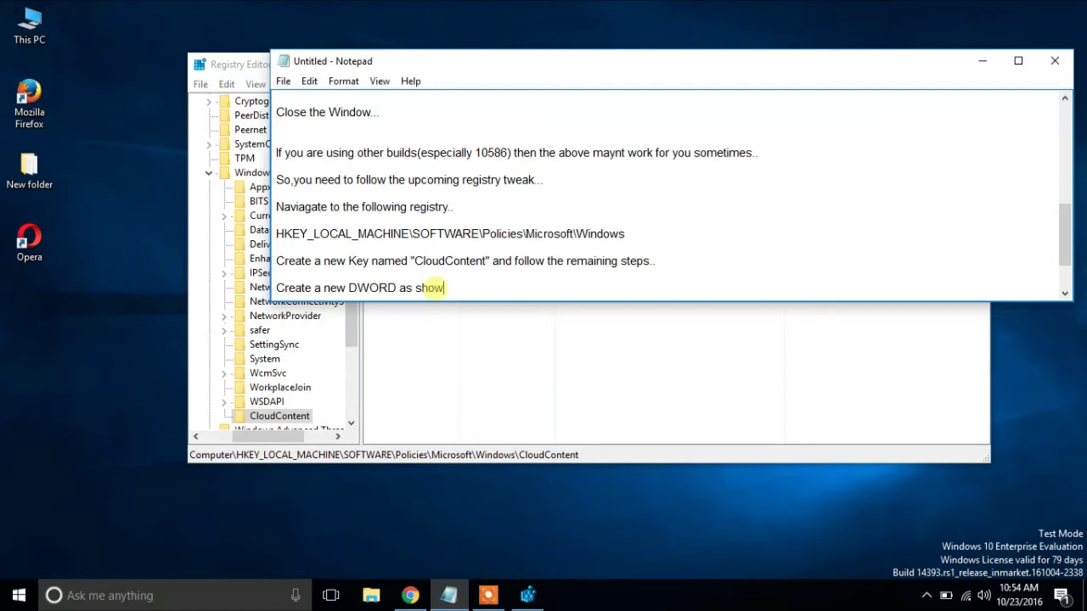
{"action": "type", "text": "n and name it as Disa"}
{"action": "key", "text": "BackSpace"}
{"action": "key", "text": "BackSpace"}
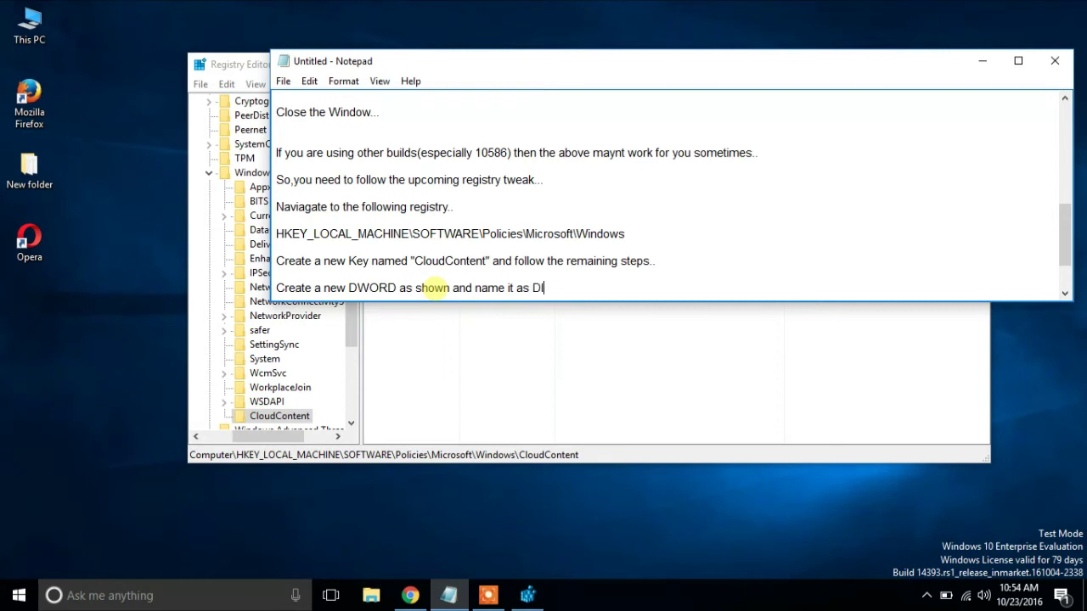
{"action": "type", "text": "isbl"}
{"action": "type", "text": "bleConsum"}
{"action": "type", "text": "er"}
{"action": "type", "text": "Feat"}
{"action": "type", "text": "uree"}
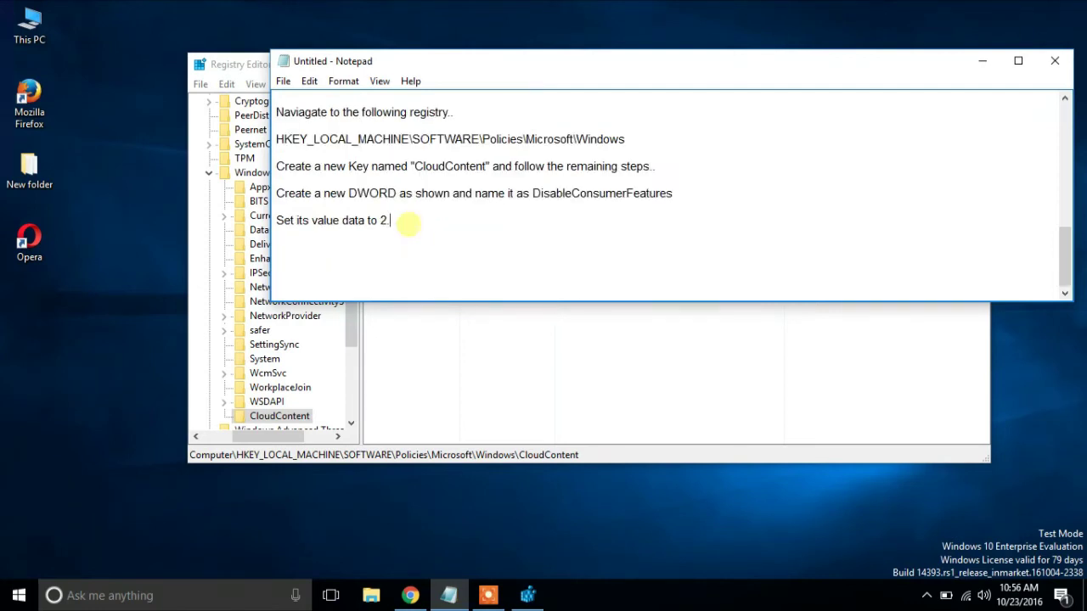
{"action": "left_click_drag", "start_coordinate": [407, 223], "coordinate": [265, 198]}
{"action": "left_click", "coordinate": [447, 235]}
Switch to Registry Editor and try to rename the new DWORD value in CloudContent, dismissing the rename error
{"action": "left_click", "coordinate": [549, 348]}
{"action": "right_click", "coordinate": [448, 138]}
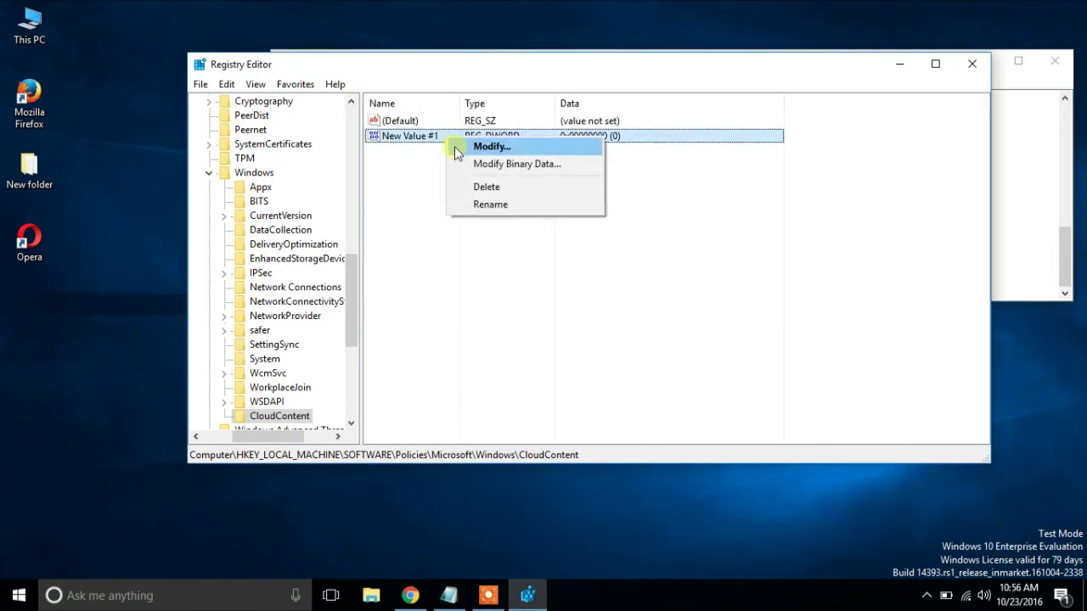
{"action": "left_click", "coordinate": [484, 204]}
{"action": "key", "text": "BackSpace"}
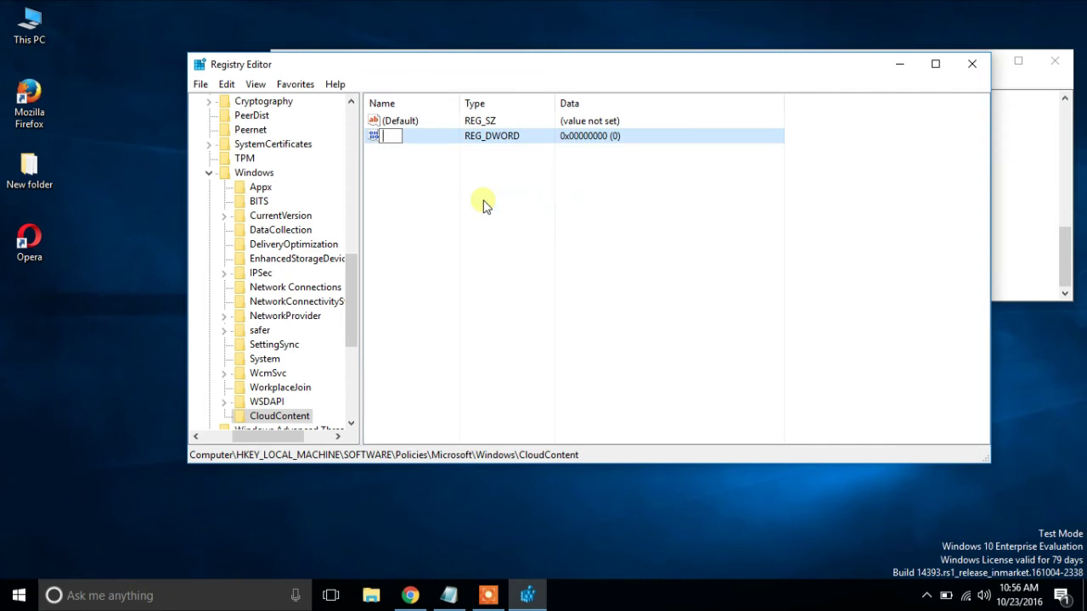
{"action": "key", "text": "Return"}
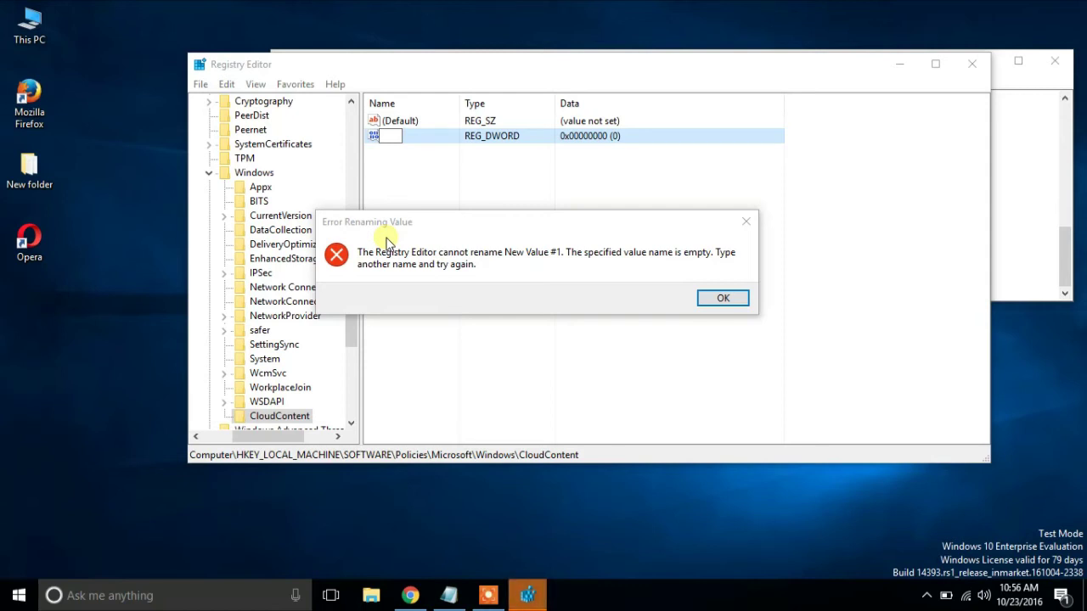
{"action": "left_click", "coordinate": [720, 301]}
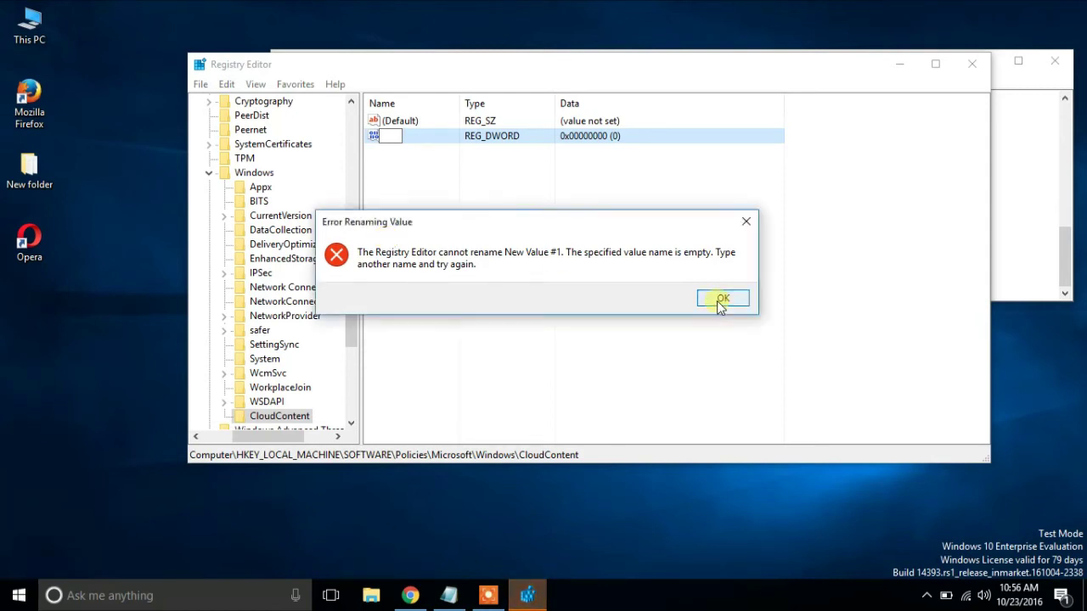
{"action": "left_click", "coordinate": [152, 353]}
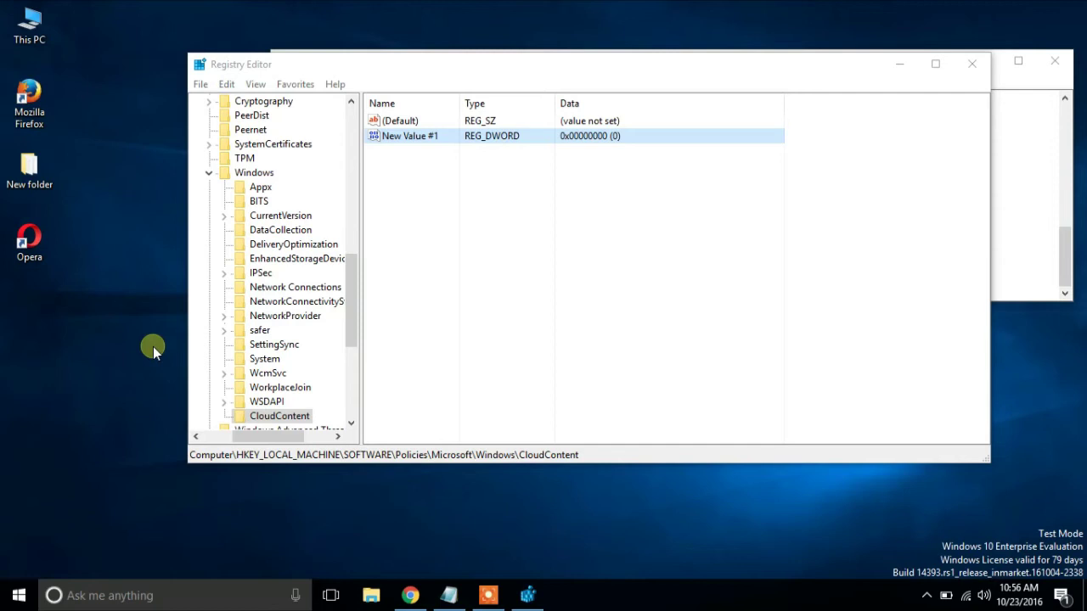
Delete the new DWORD value from the CloudContent key and confirm the deletion
{"action": "right_click", "coordinate": [453, 151]}
{"action": "left_click", "coordinate": [426, 142]}
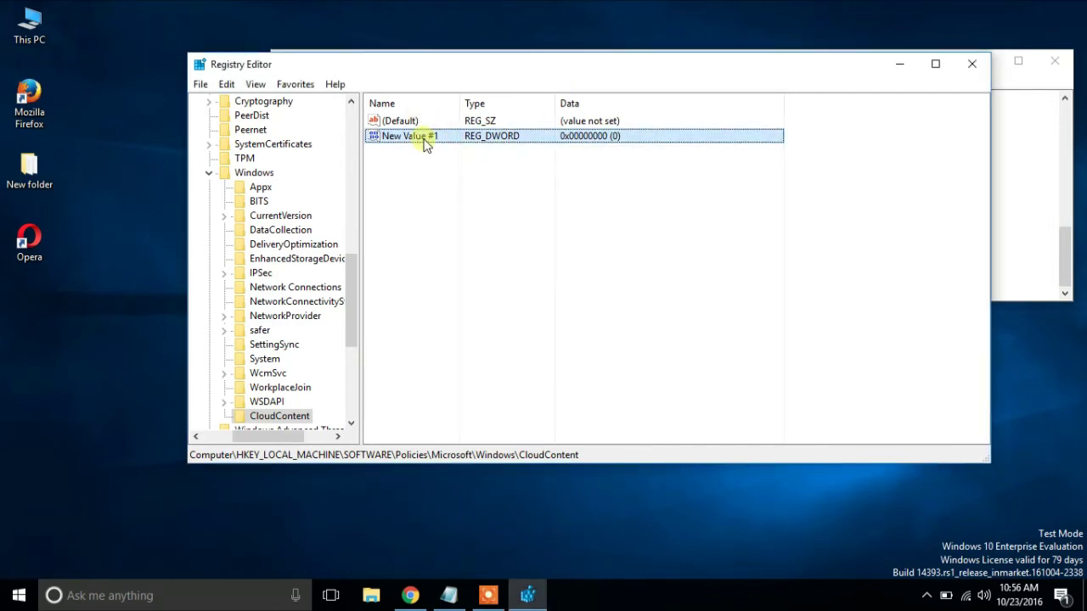
{"action": "right_click", "coordinate": [426, 142]}
{"action": "left_click", "coordinate": [469, 189]}
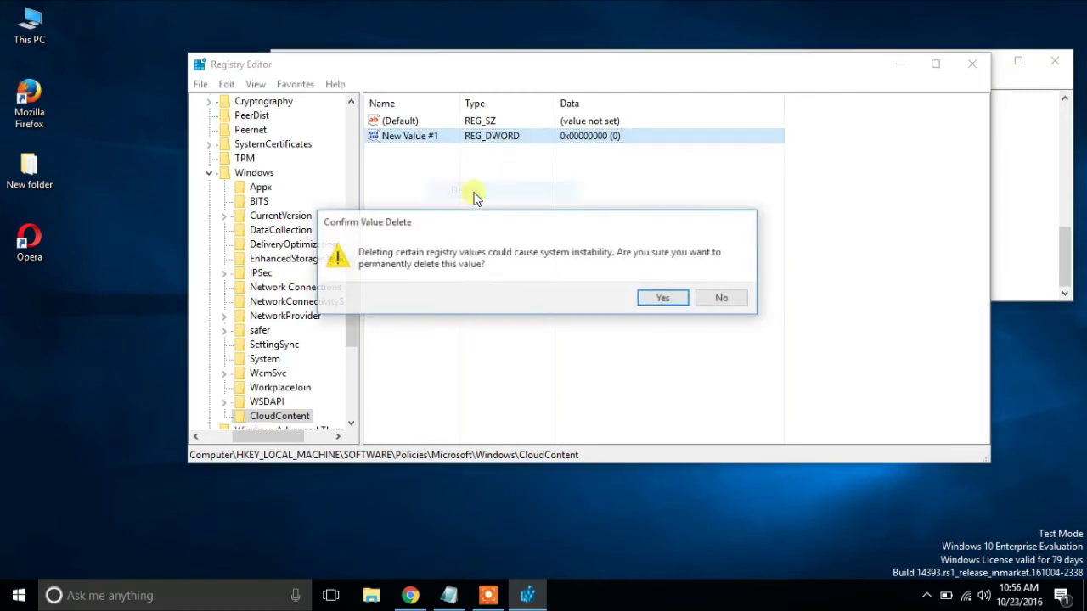
{"action": "left_click", "coordinate": [665, 298]}
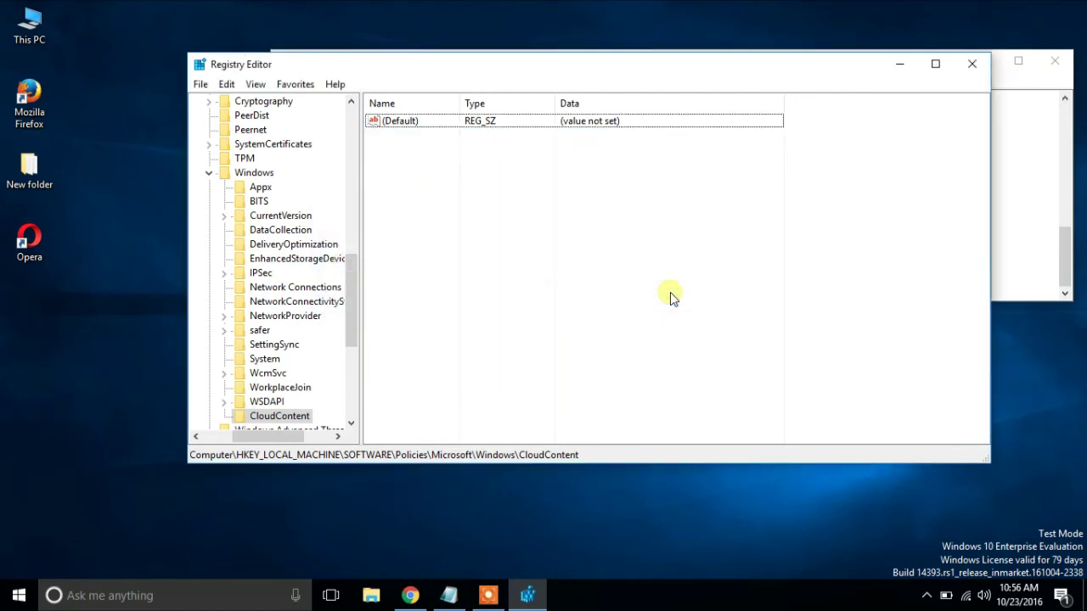
{"action": "left_click", "coordinate": [582, 494]}
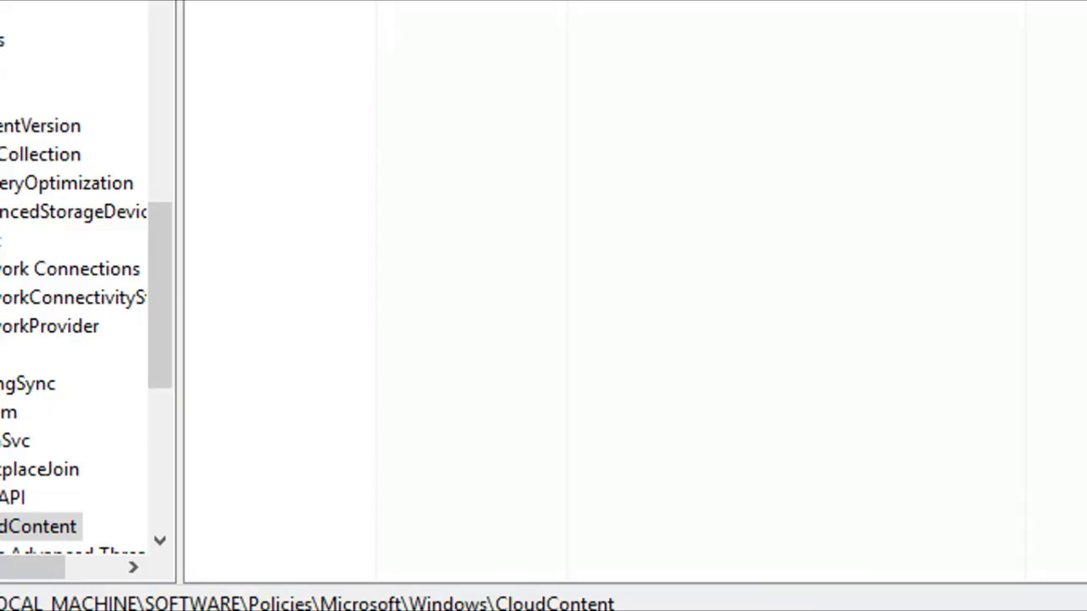
Create a DWORD (32-bit) value named DisableConsumerFeatures in the CloudContent key
{"action": "right_click", "coordinate": [387, 30]}
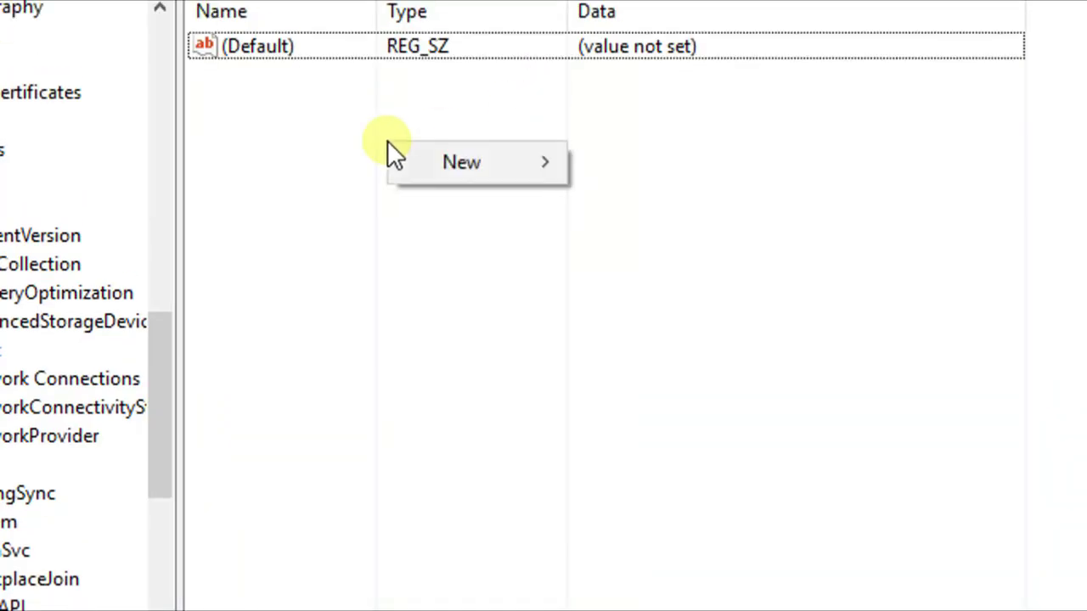
{"action": "mouse_move", "coordinate": [473, 162]}
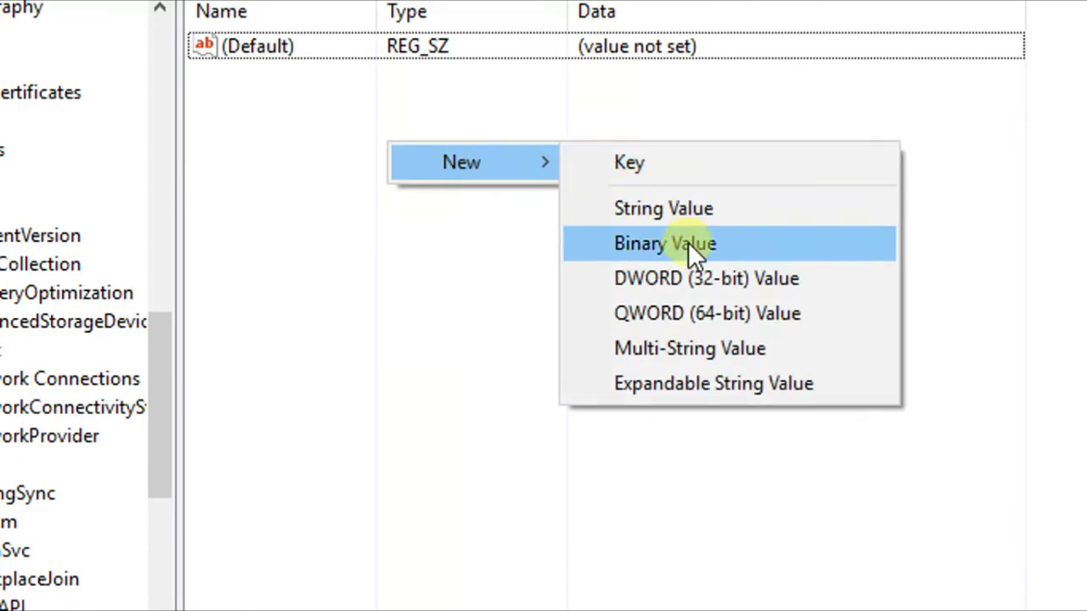
{"action": "left_click", "coordinate": [732, 293]}
{"action": "key", "text": "BackSpace"}
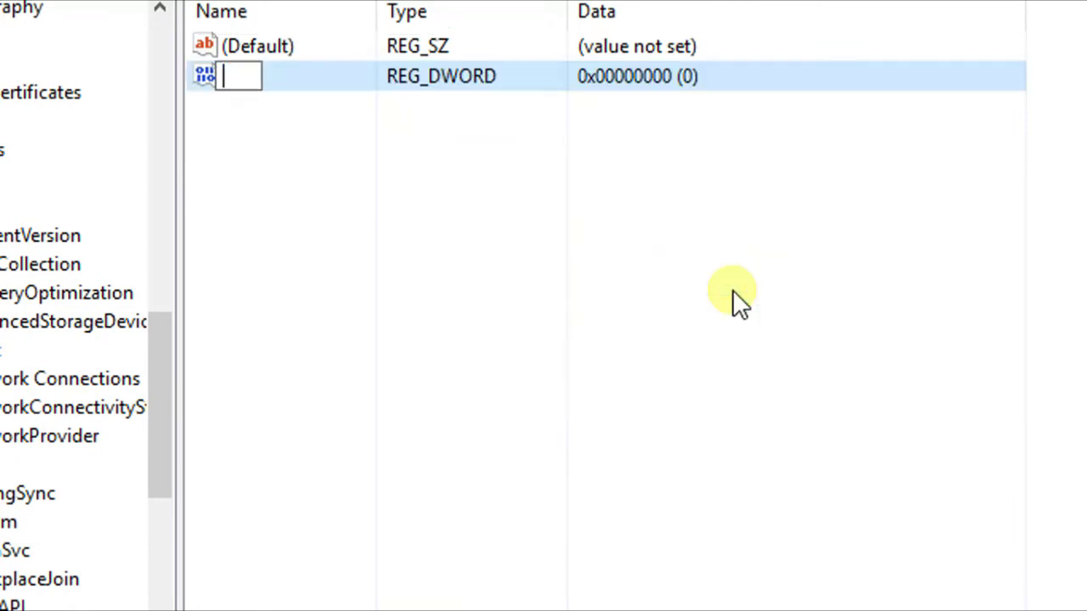
{"action": "type", "text": "DisableConsumer"}
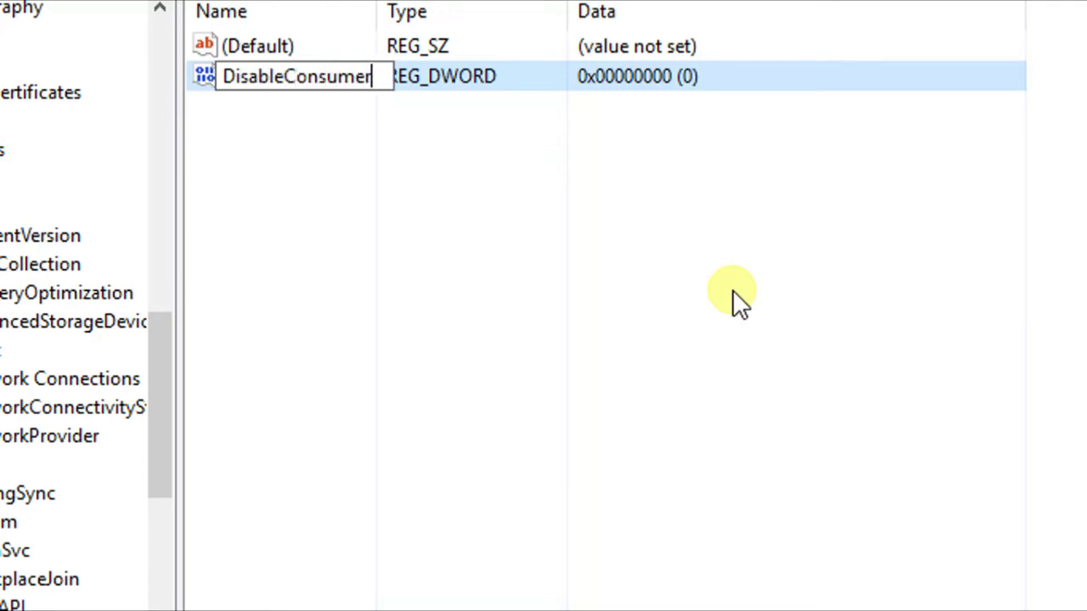
{"action": "type", "text": "Features"}
{"action": "key", "text": "Return"}
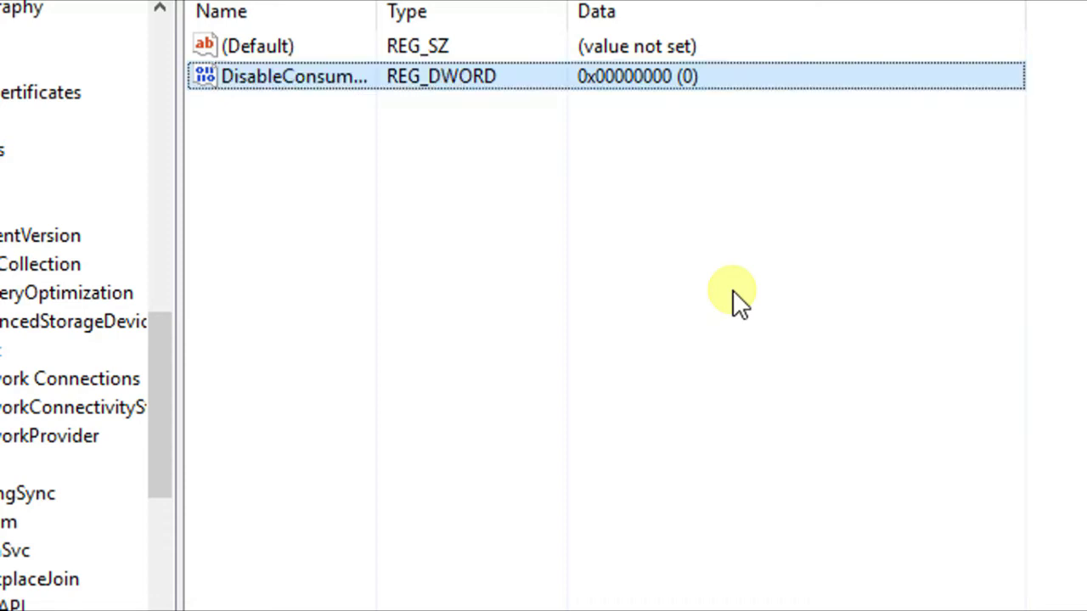
Set the value data of DisableConsumerFeatures to 1
{"action": "double_click", "coordinate": [400, 84]}
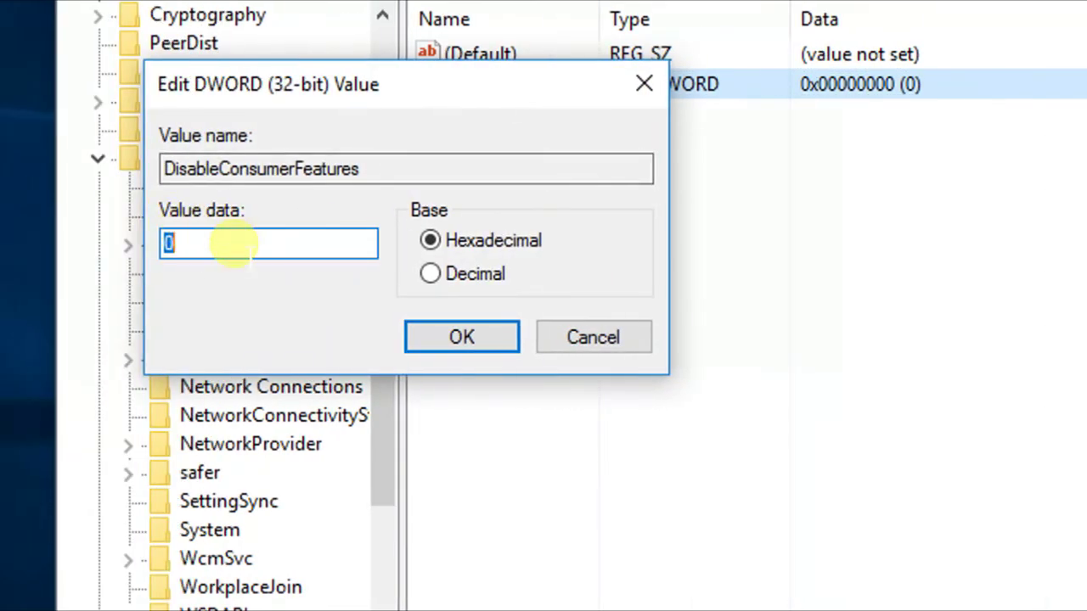
{"action": "type", "text": "1"}
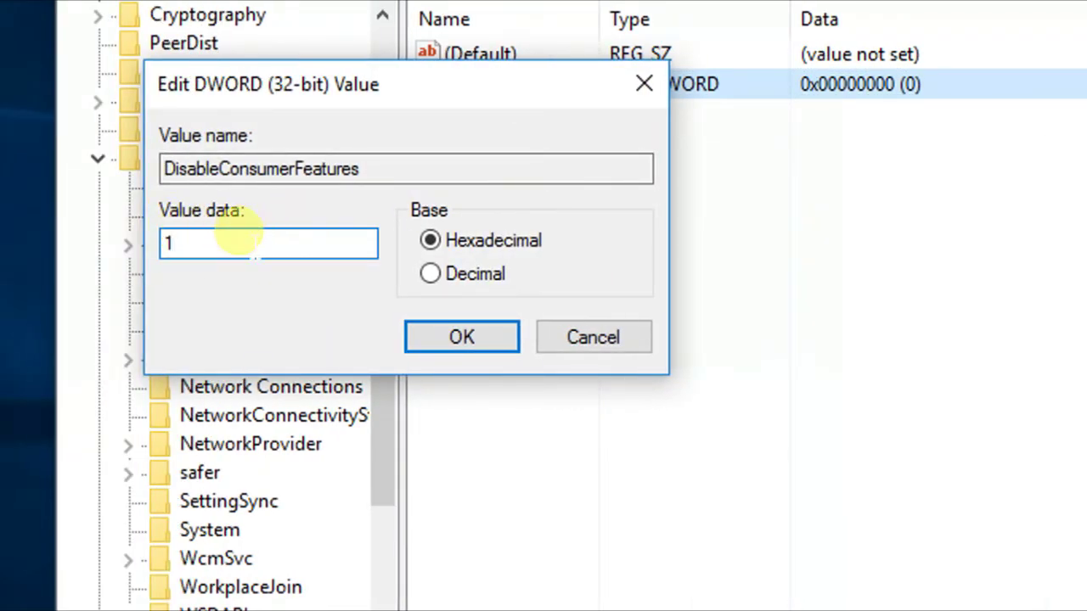
{"action": "left_click", "coordinate": [456, 337]}
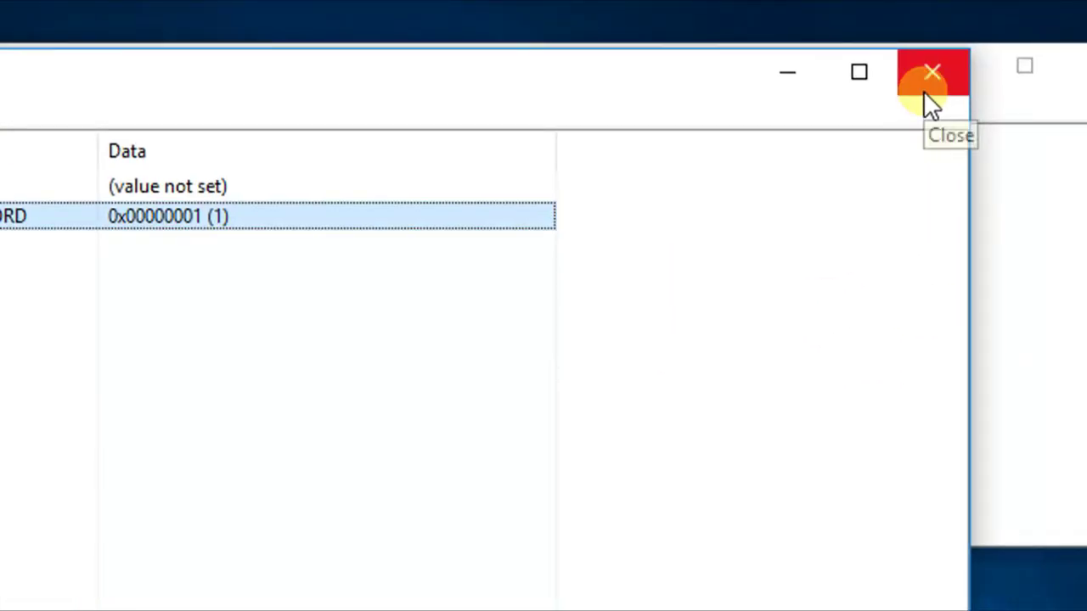
{"action": "left_click", "coordinate": [928, 93]}
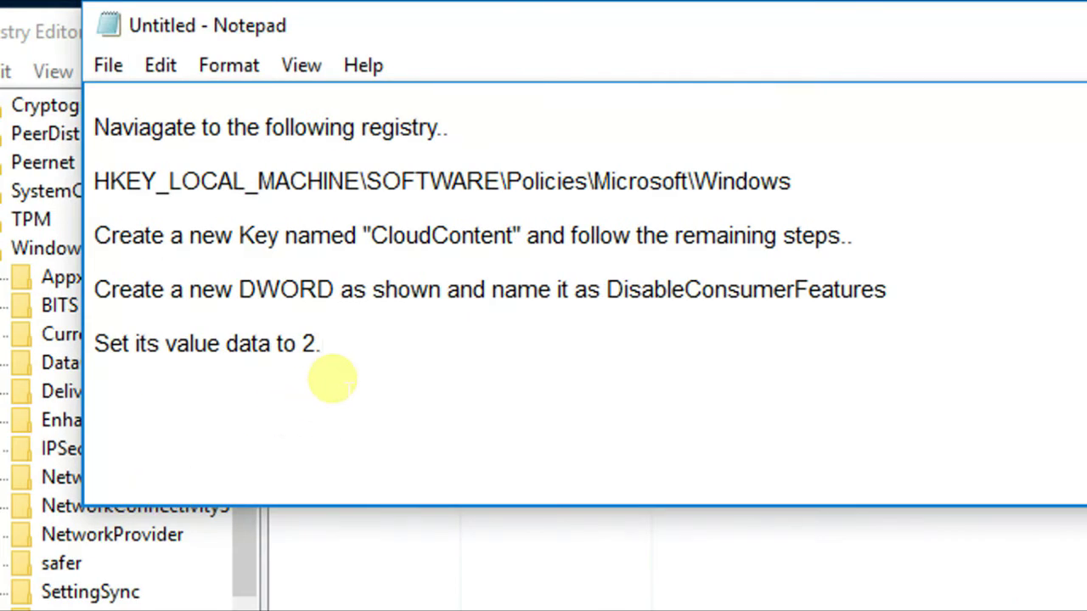
Extend the value data instruction in Notepad so that it reads "Set its value data to 2 or 1."
{"action": "key", "text": "Left"}
{"action": "type", "text": "or 1"}
{"action": "key", "text": "Right"}
Switch to Registry Editor and set the value data of DisableConsumerFeatures to 2
{"action": "left_click", "coordinate": [551, 546]}
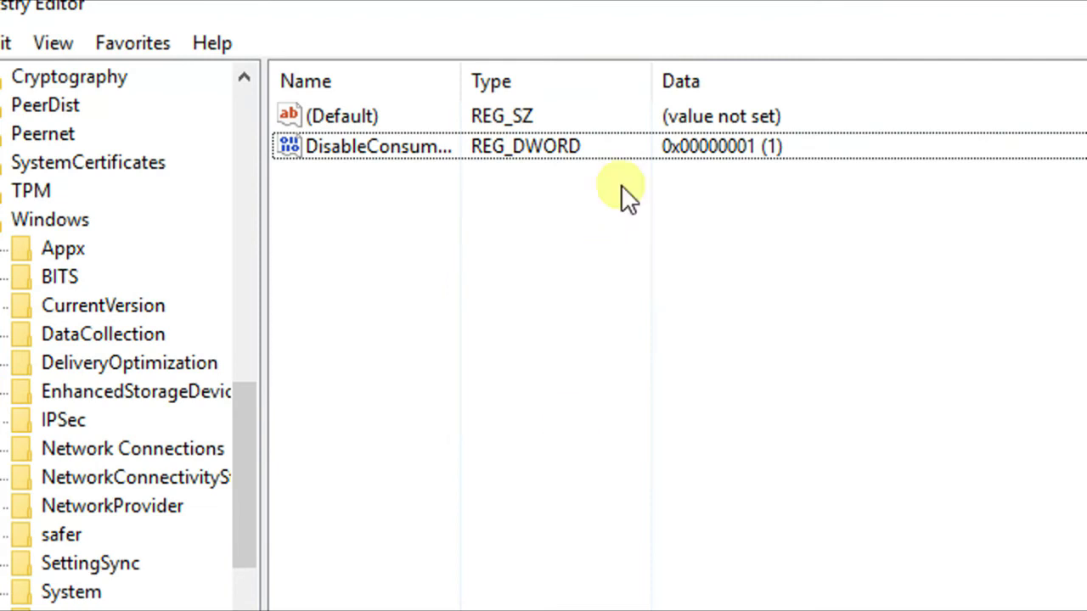
{"action": "double_click", "coordinate": [689, 156]}
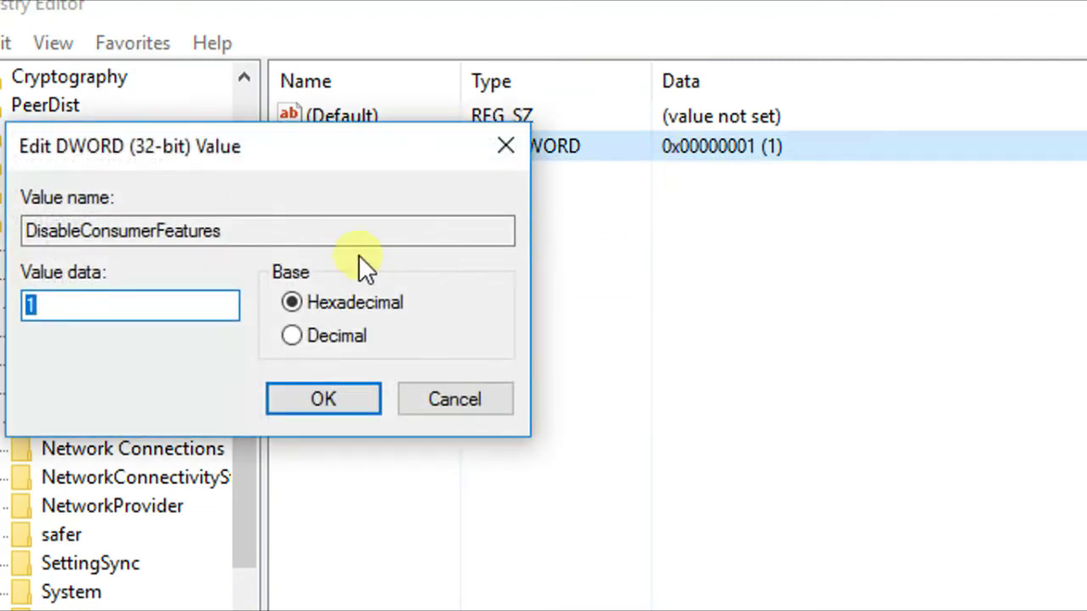
{"action": "left_click", "coordinate": [199, 303]}
{"action": "key", "text": "BackSpace"}
{"action": "type", "text": "2"}
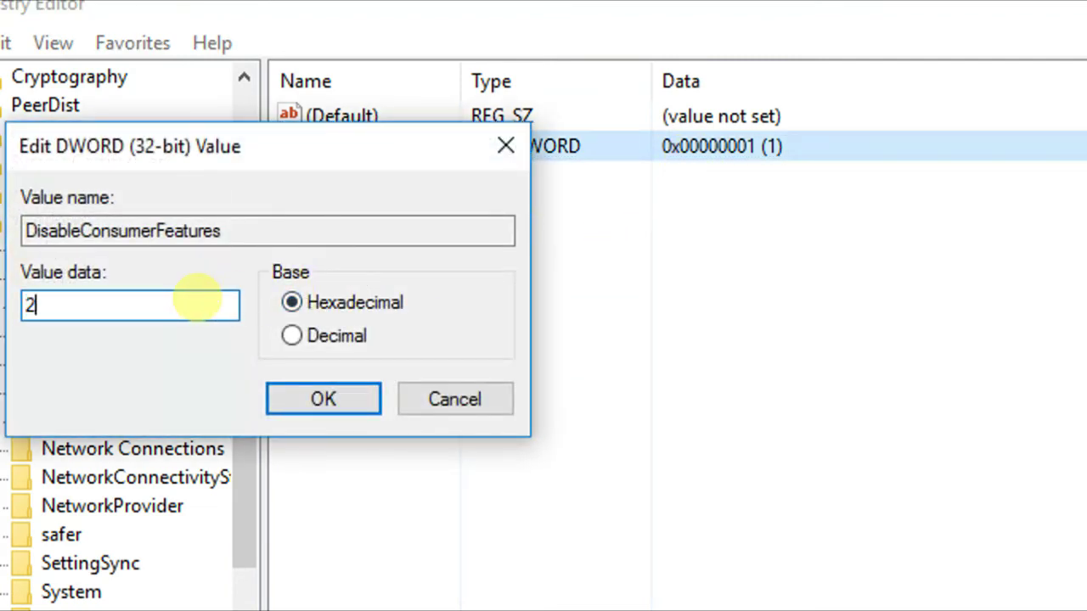
{"action": "key", "text": "BackSpace"}
{"action": "type", "text": "1"}
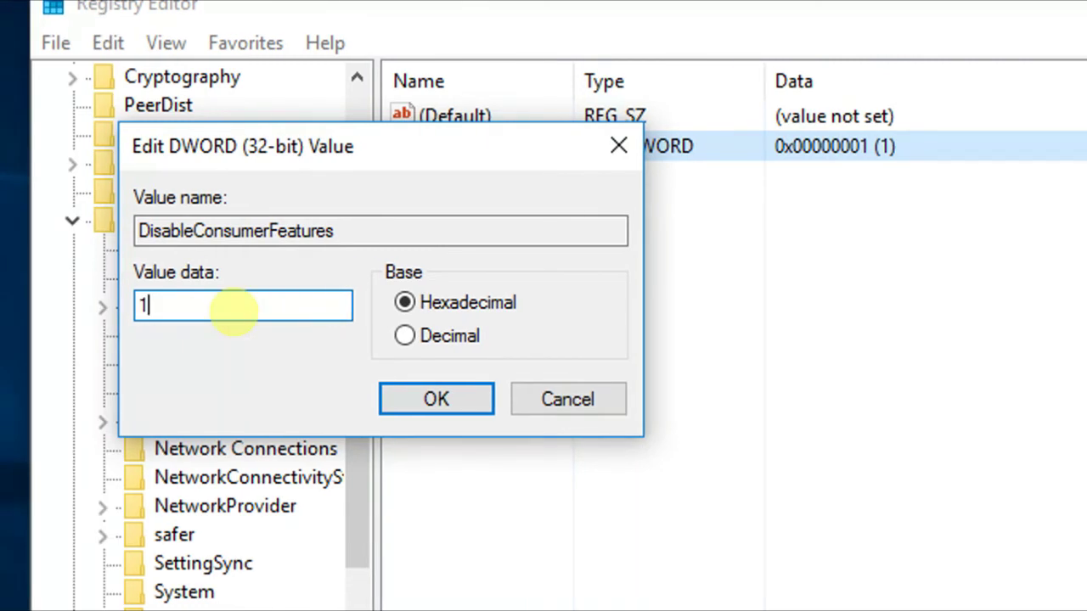
{"action": "key", "text": "BackSpace"}
{"action": "type", "text": "2"}
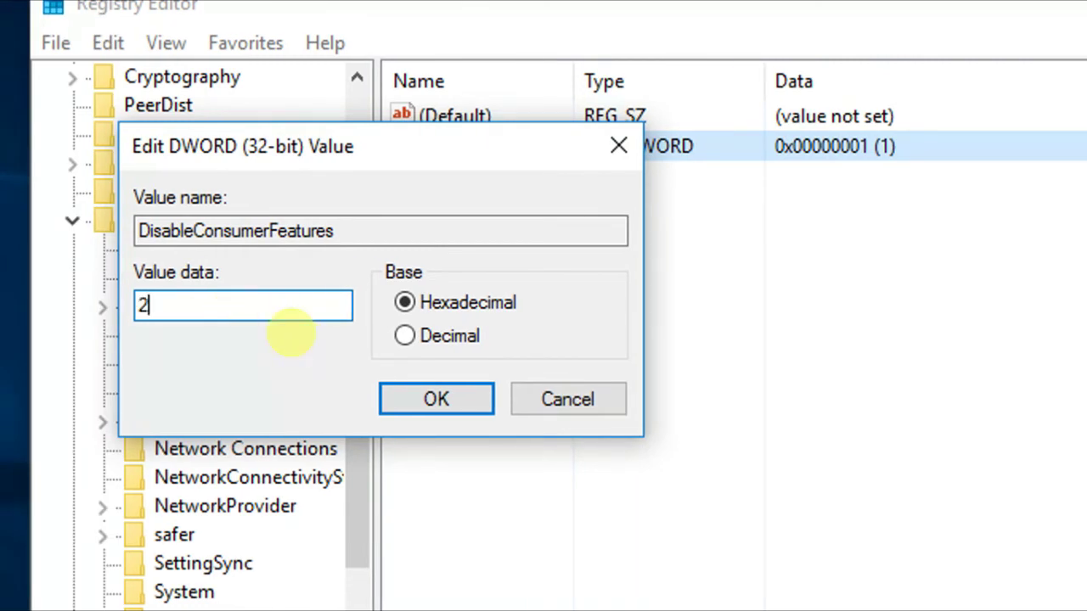
{"action": "left_click", "coordinate": [418, 390]}
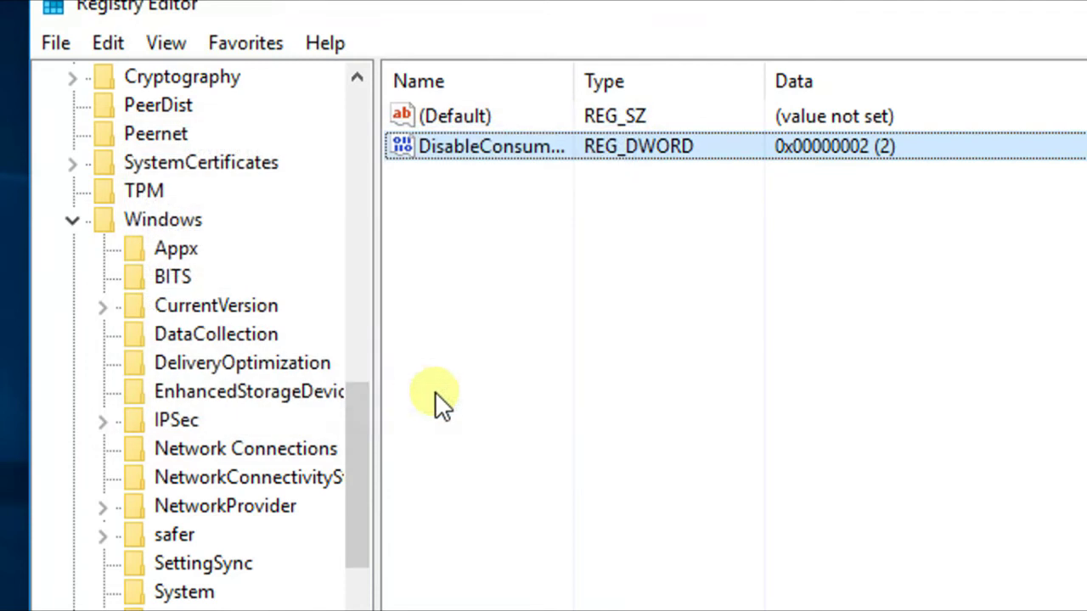
{"action": "left_click", "coordinate": [876, 432]}
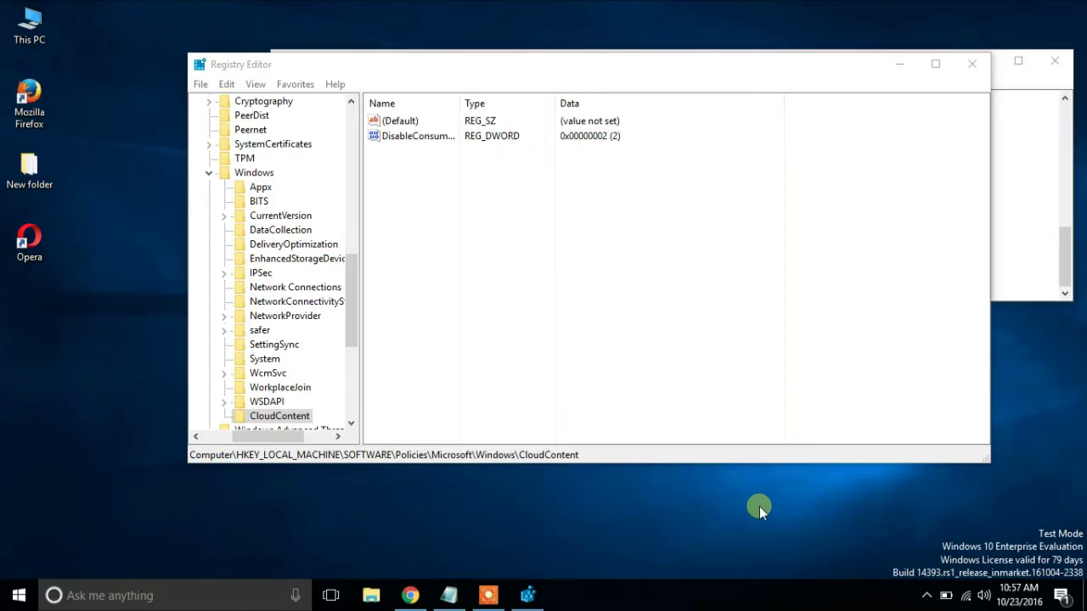
Switch to Notepad and add the line "2 will work in most cases.." below the value data instruction
{"action": "left_click", "coordinate": [1012, 214]}
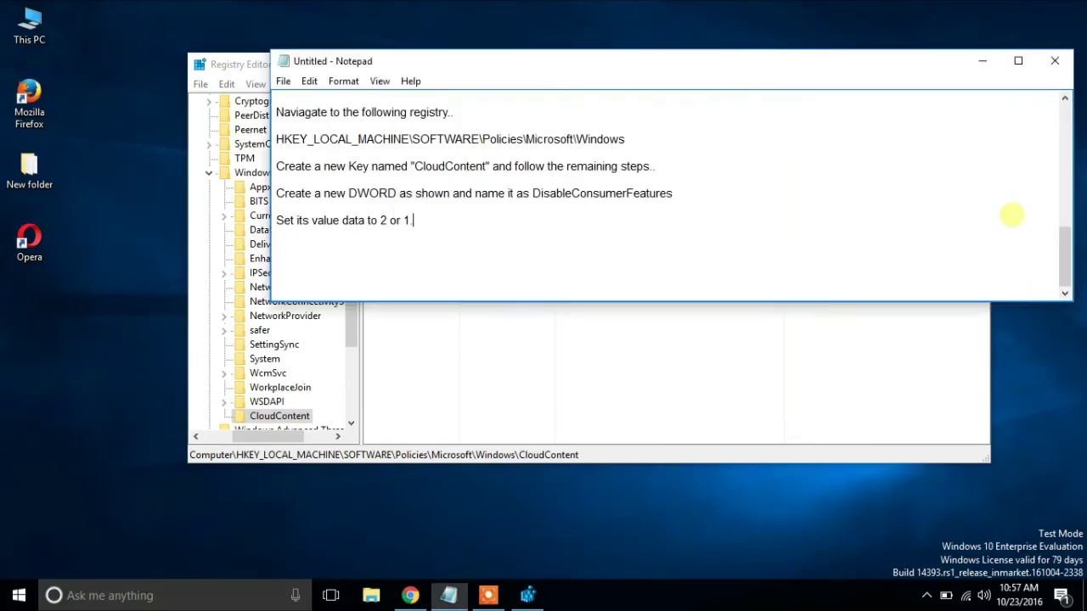
{"action": "key", "text": "Return"}
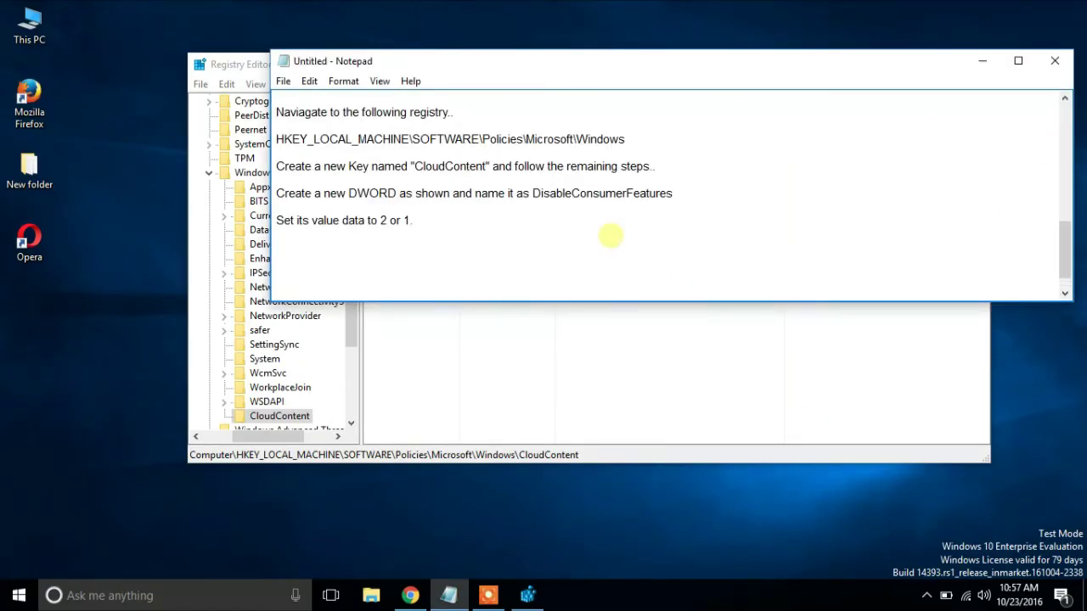
{"action": "type", "text": "2 will work in most cases.."}
{"action": "key", "text": "Return"}
{"action": "key", "text": "Return"}
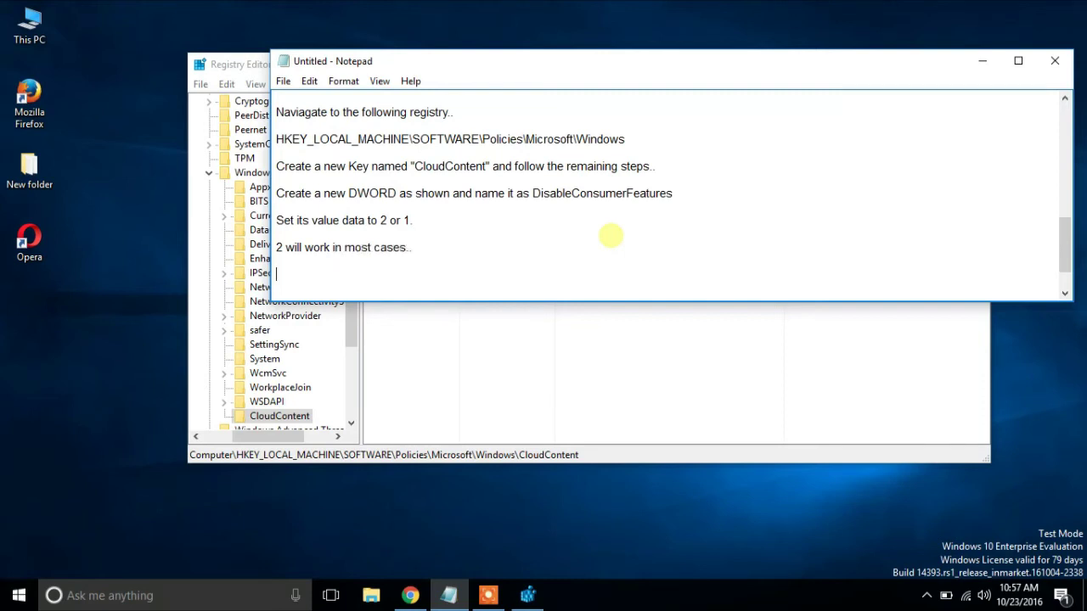
Add the note "If the above method seems hadn't worked in your Windows 10 Build 1607 anniversary Update edition, then try these steps.."
{"action": "type", "text": "If the above method"}
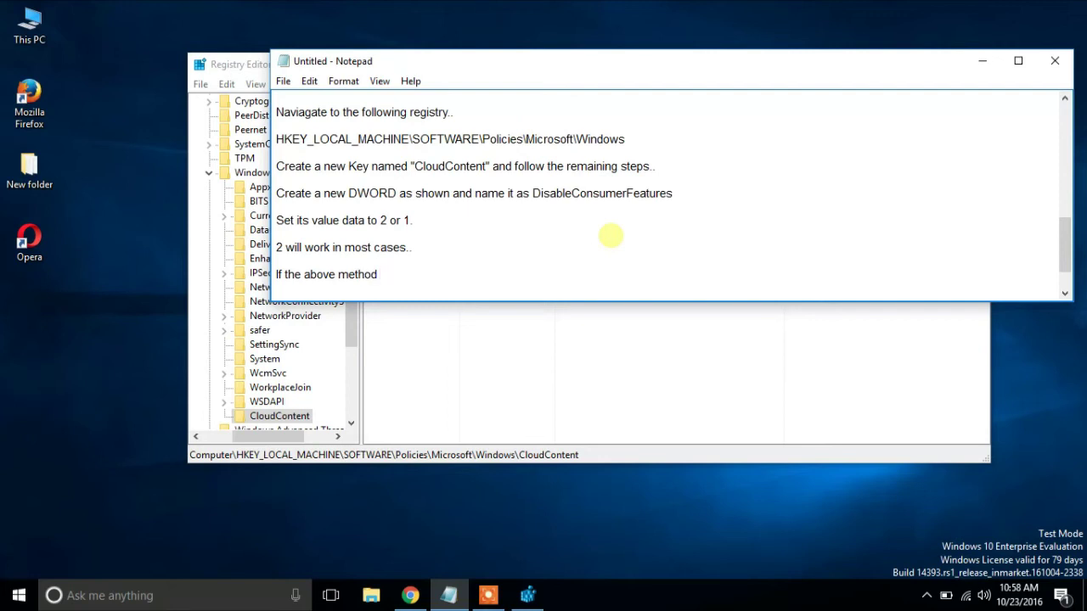
{"action": "type", "text": " seems"}
{"action": "type", "text": "ed in your"}
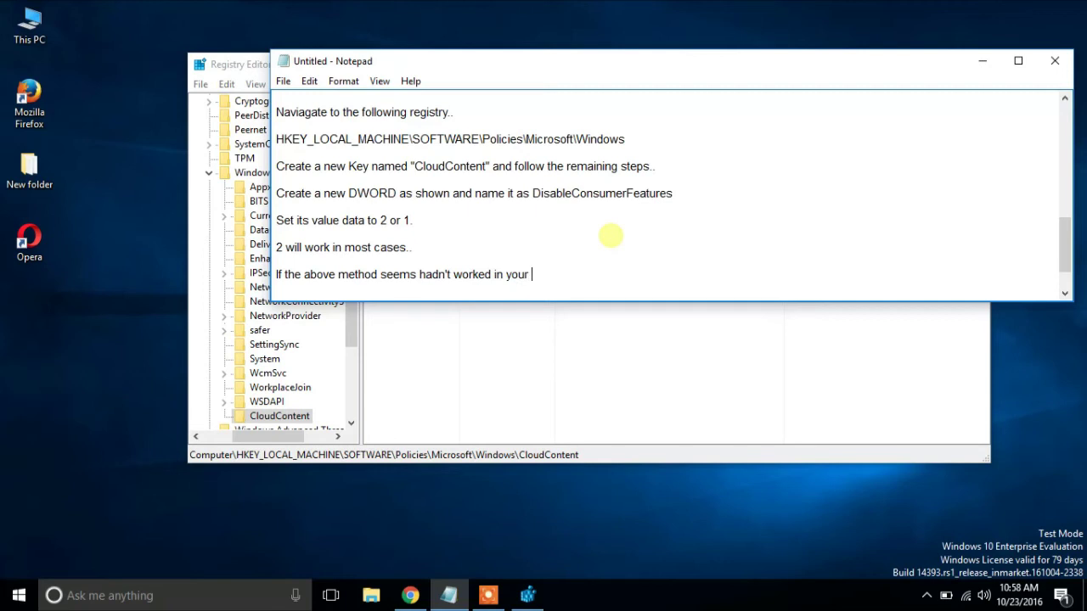
{"action": "type", "text": " Windows 10 Build"}
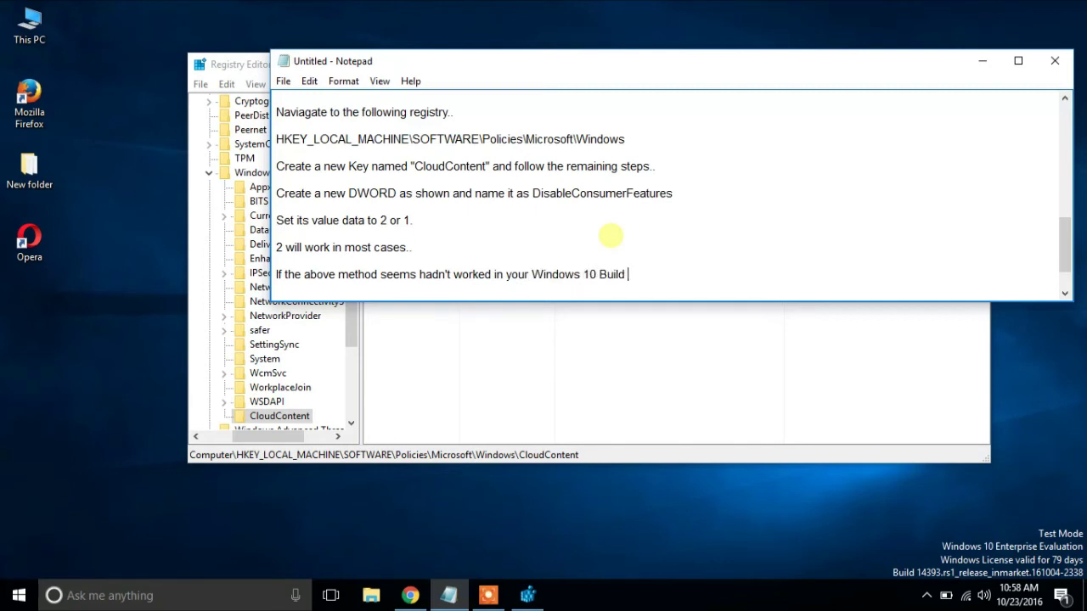
{"action": "type", "text": " 1607 anniversary Update edition,  "}
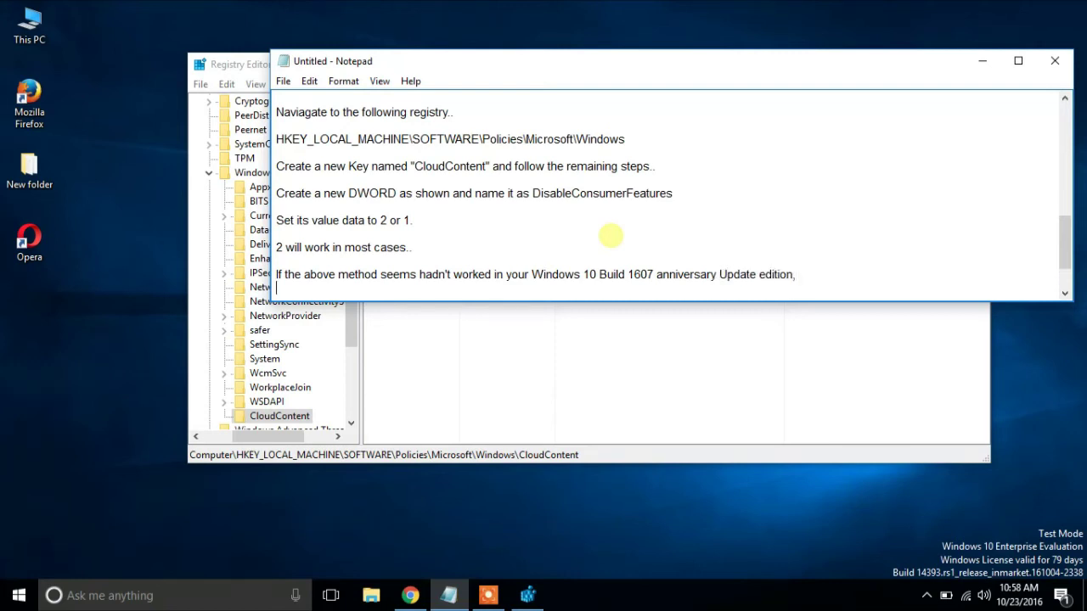
{"action": "type", "text": "then try these steps"}
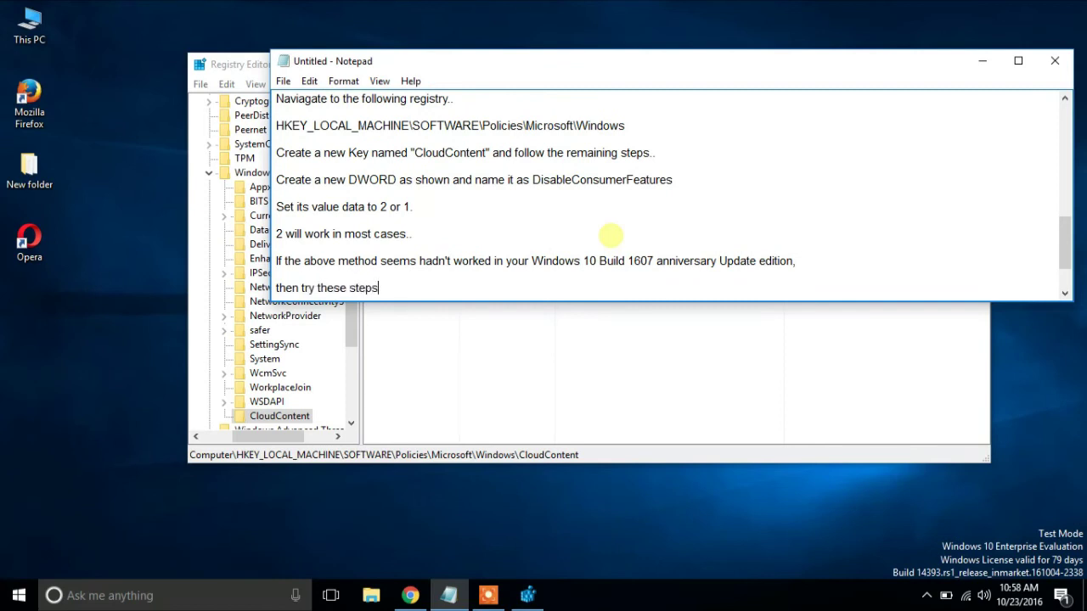
{"action": "type", "text": ".."}
{"action": "key", "text": "Return"}
{"action": "key", "text": "Return"}
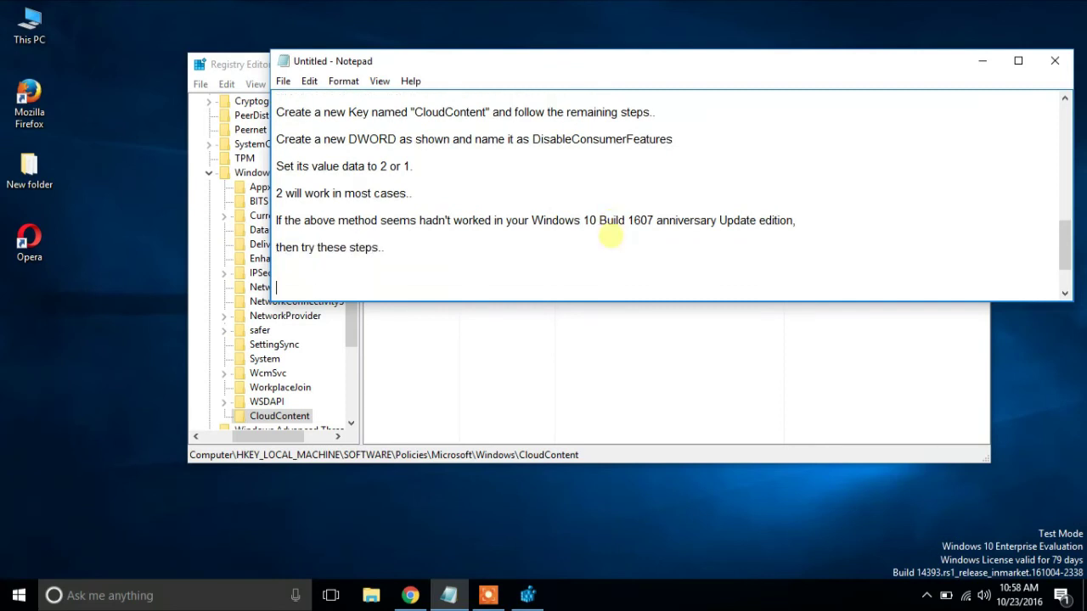
Add the lines "Press Windows + R - > Secpol.msc" and "Follow the remaining Steps..." at the end of the notes
{"action": "type", "text": "Press Windows + R - > Se"}
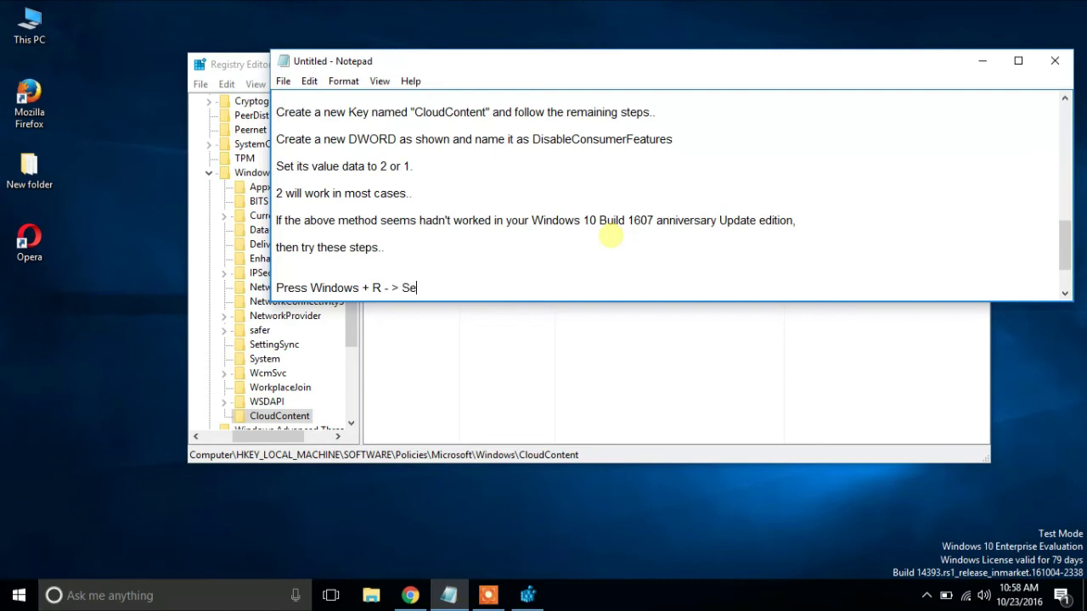
{"action": "type", "text": "msc"}
{"action": "key", "text": "Return"}
{"action": "key", "text": "Return"}
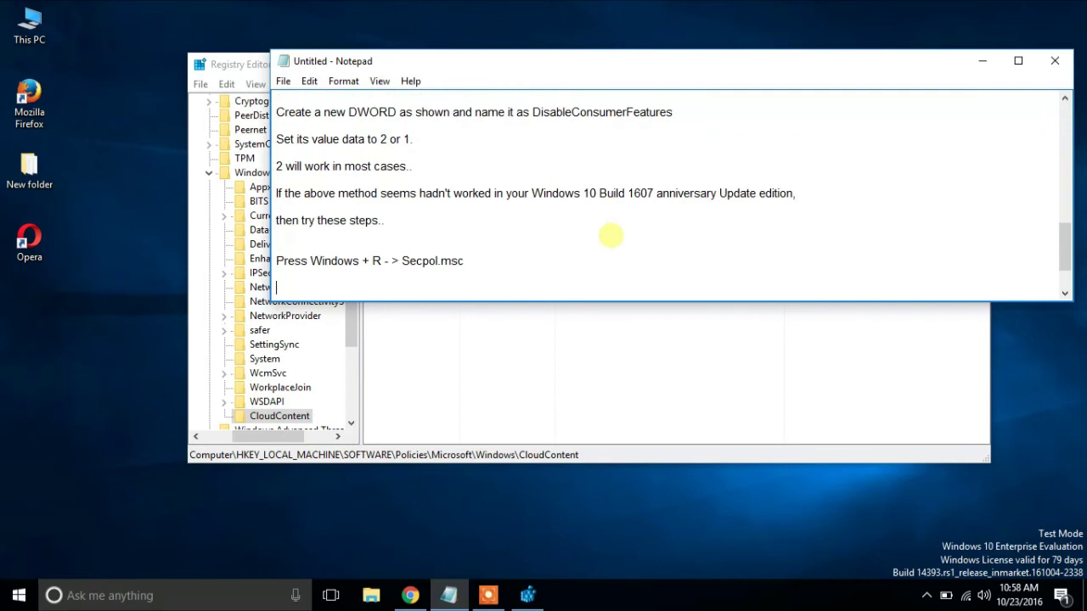
{"action": "type", "text": "Follow the remaining"}
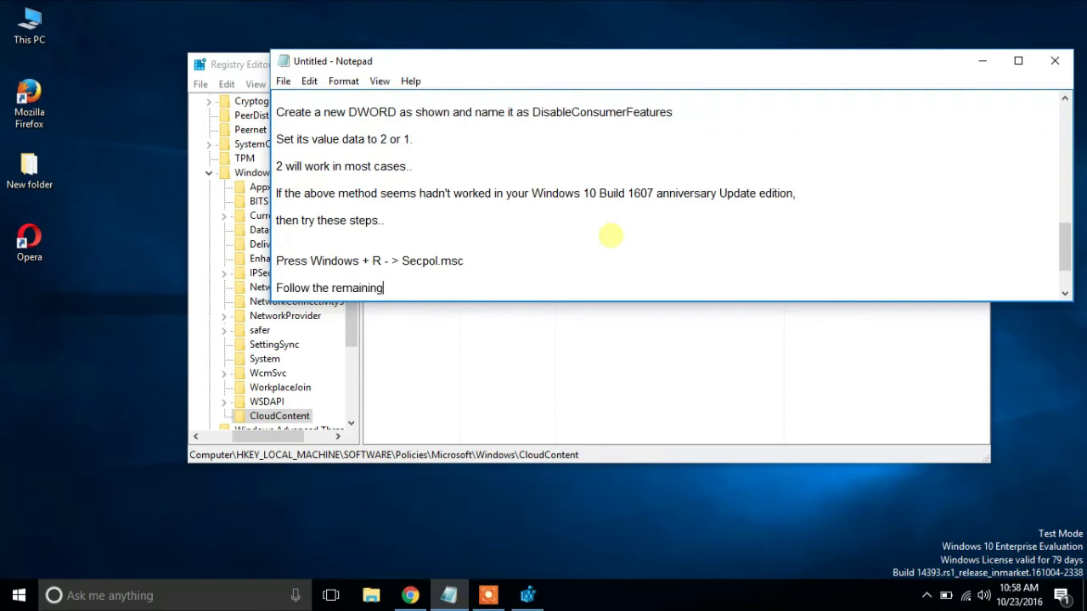
{"action": "type", "text": " Steps..."}
{"action": "key", "text": "Return"}
{"action": "key", "text": "Return"}
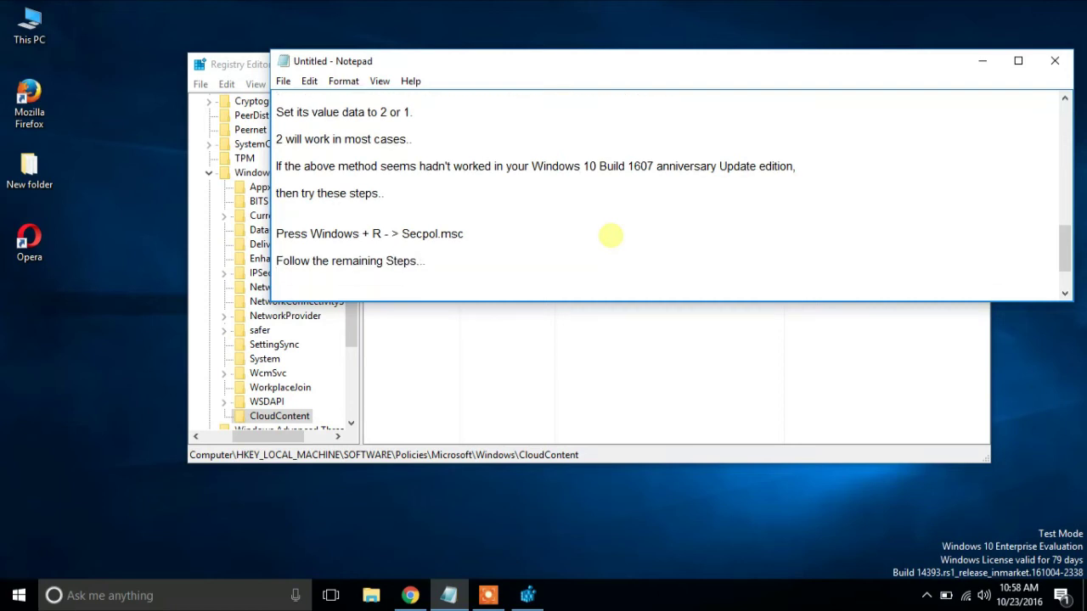
Launch Local Security Policy by running secpol.msc
{"action": "left_click_drag", "start_coordinate": [449, 266], "coordinate": [415, 235]}
{"action": "left_click", "coordinate": [416, 235]}
{"action": "key", "text": "super+r"}
{"action": "key", "text": "BackSpace"}
{"action": "type", "text": "se"}
{"action": "key", "text": "Down"}
{"action": "key", "text": "Return"}
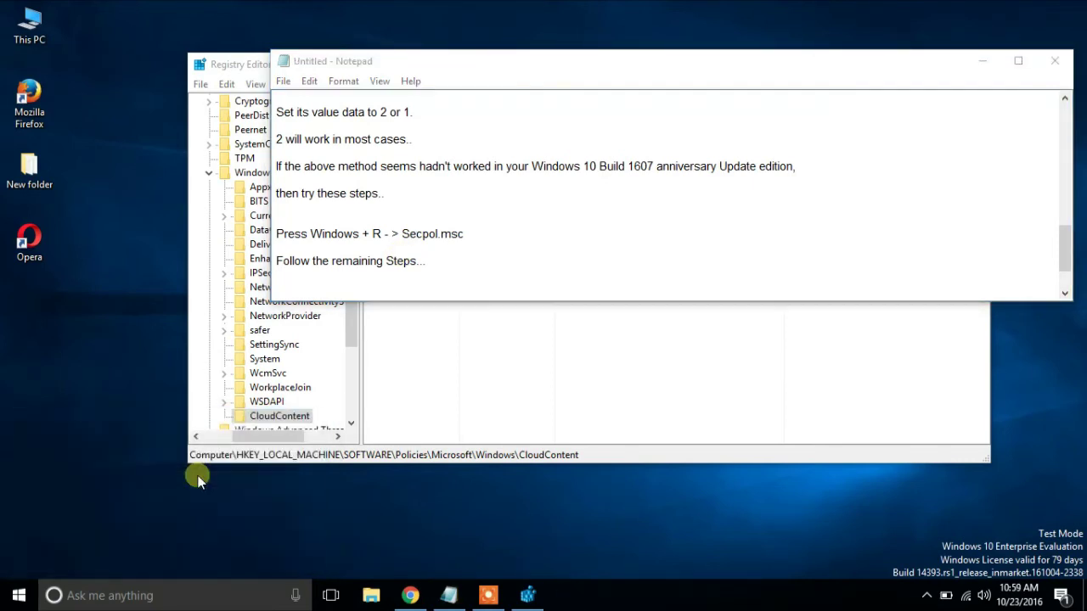
Close Registry Editor and move the Local Security Policy window toward the middle of the desktop
{"action": "left_click", "coordinate": [444, 260]}
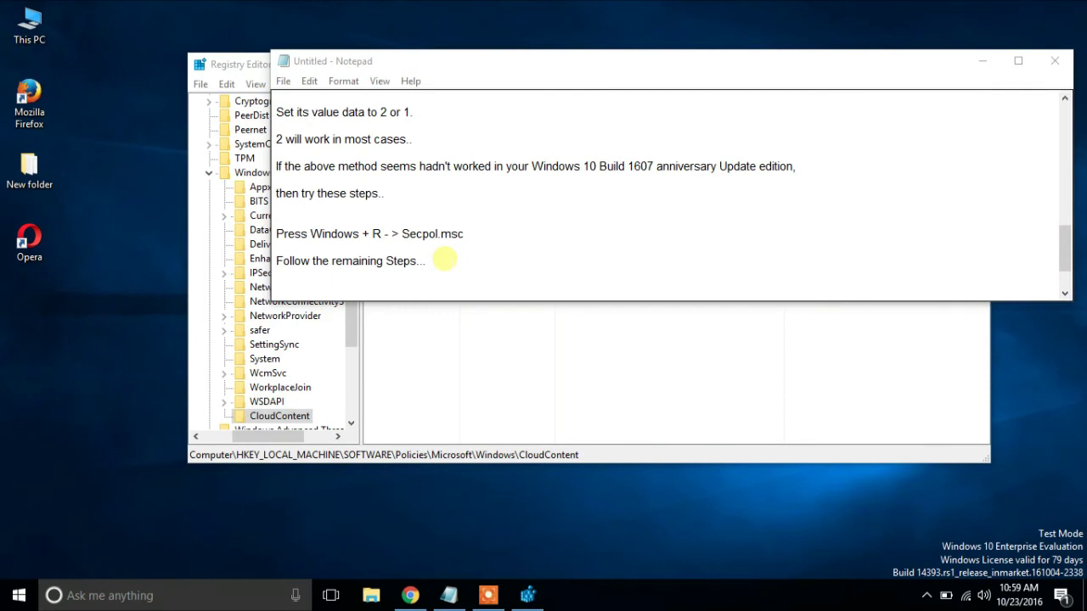
{"action": "left_click", "coordinate": [637, 361]}
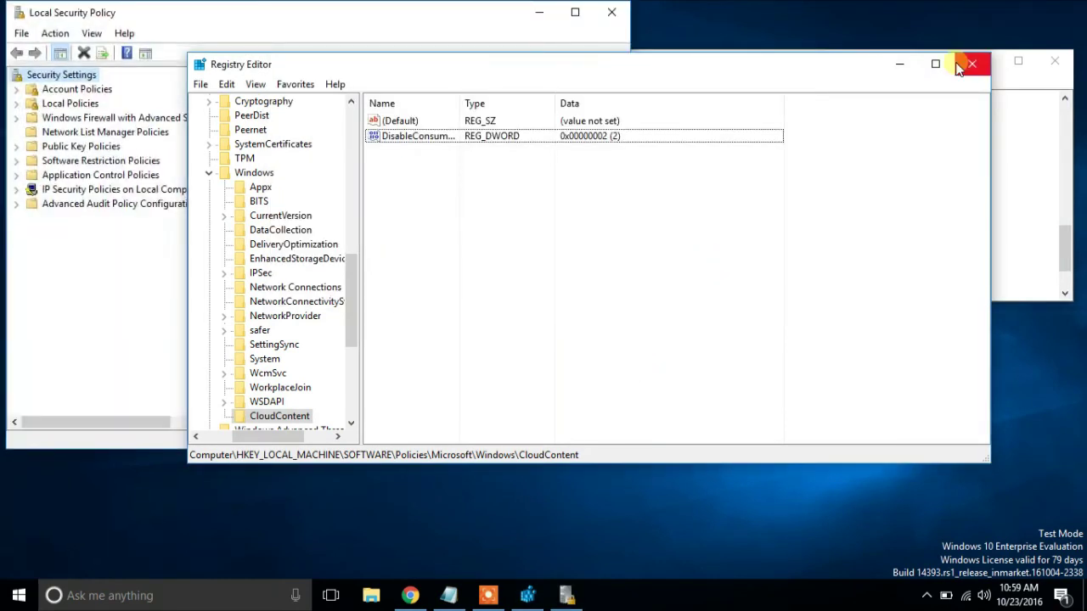
{"action": "left_click", "coordinate": [970, 63]}
{"action": "left_click_drag", "start_coordinate": [376, 19], "coordinate": [627, 95]}
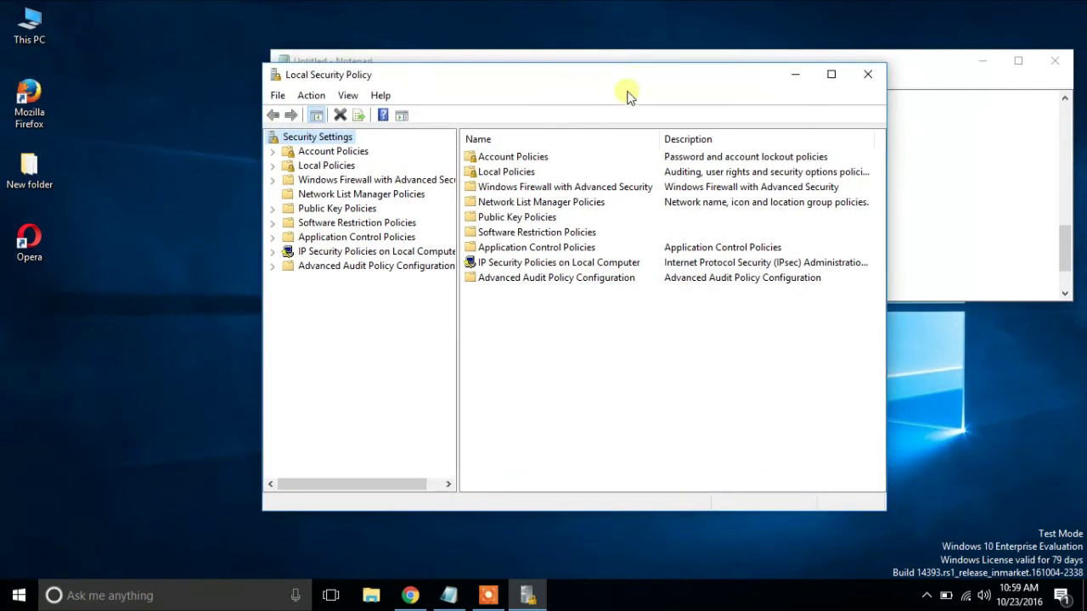
Open the Packaged app Rules of AppLocker under Application Control Policies
{"action": "left_click", "coordinate": [388, 238]}
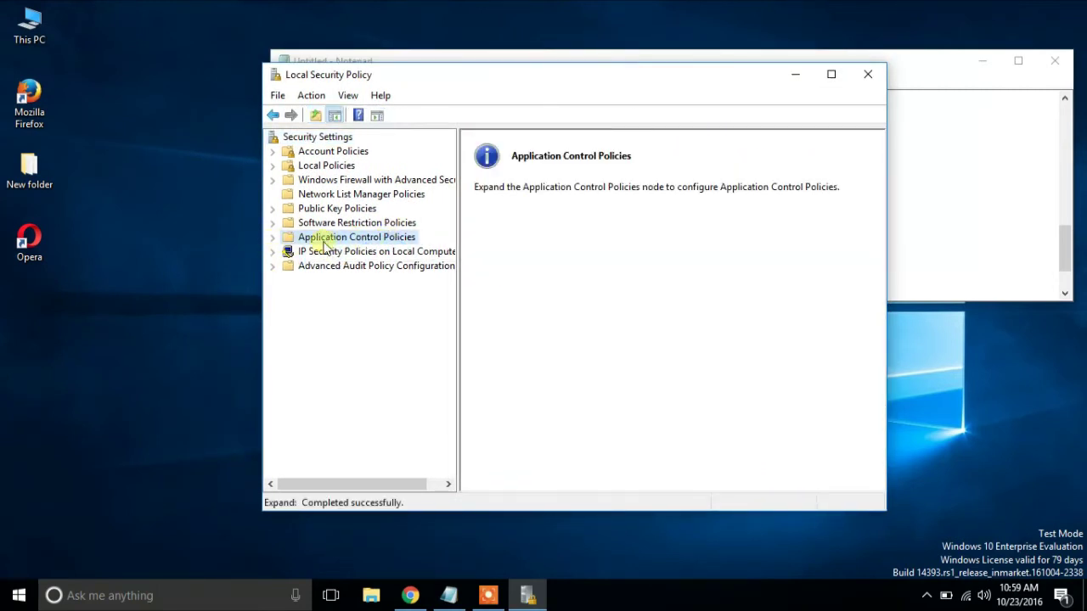
{"action": "left_click", "coordinate": [272, 237]}
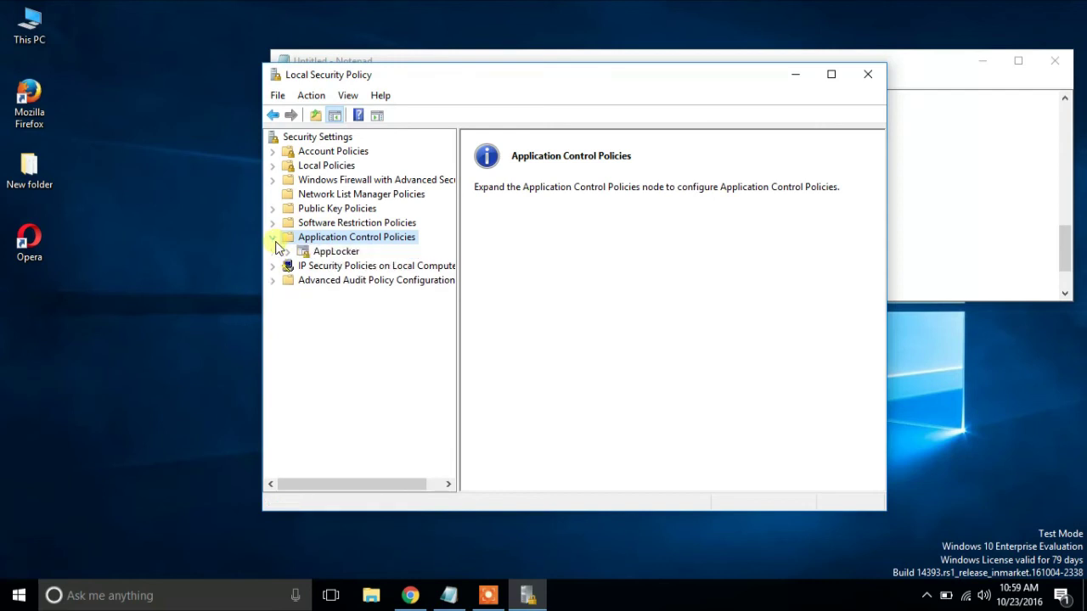
{"action": "left_click", "coordinate": [333, 252]}
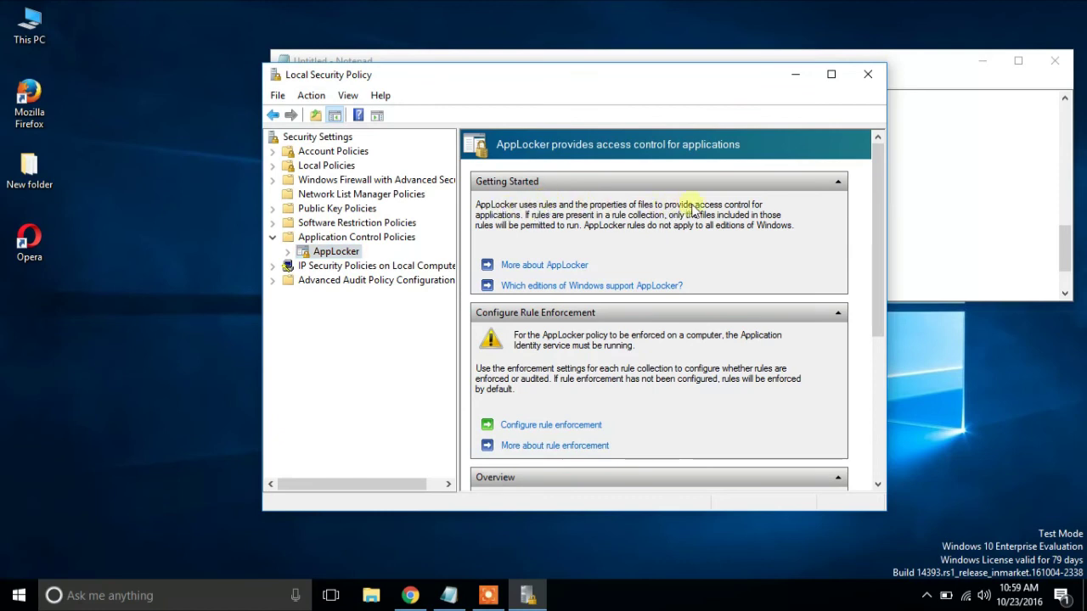
{"action": "left_click_drag", "start_coordinate": [881, 215], "coordinate": [873, 355]}
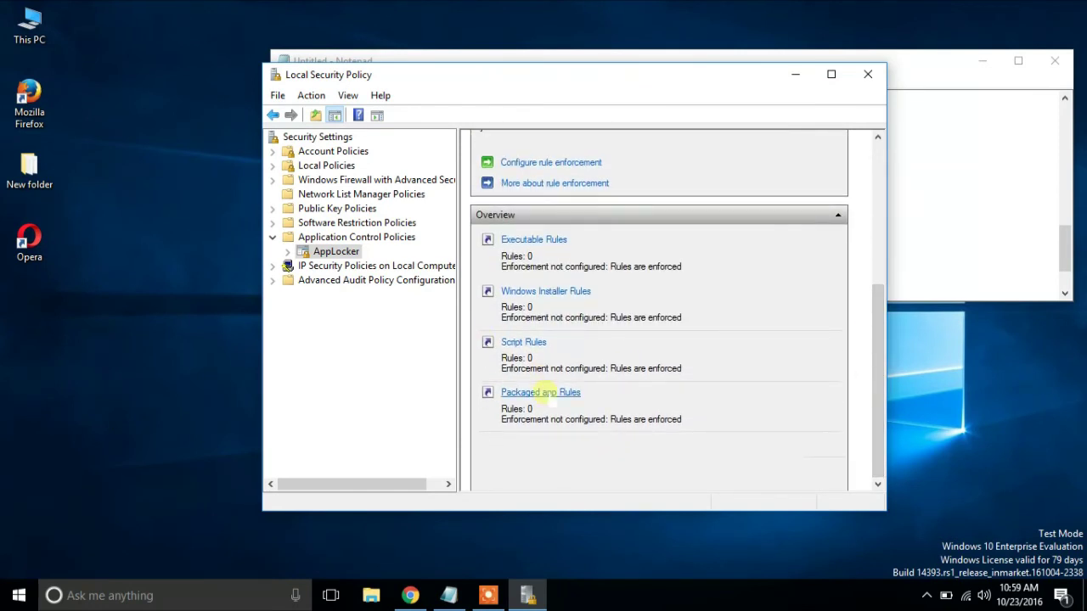
{"action": "left_click", "coordinate": [544, 393]}
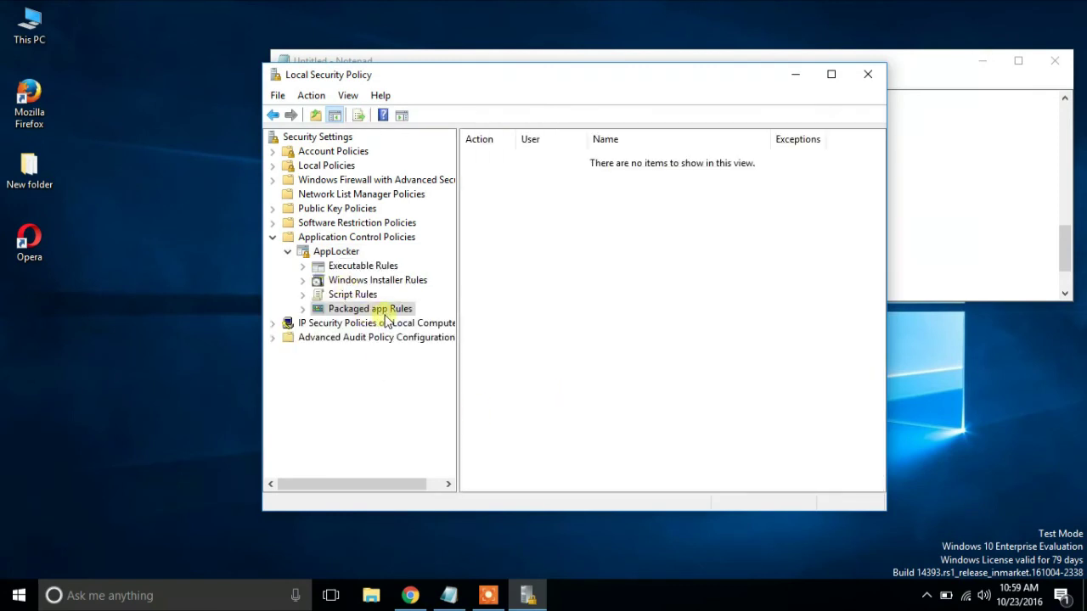
Start a new packaged app rule with the action Deny for Everyone and continue to the publisher settings
{"action": "left_click", "coordinate": [312, 96]}
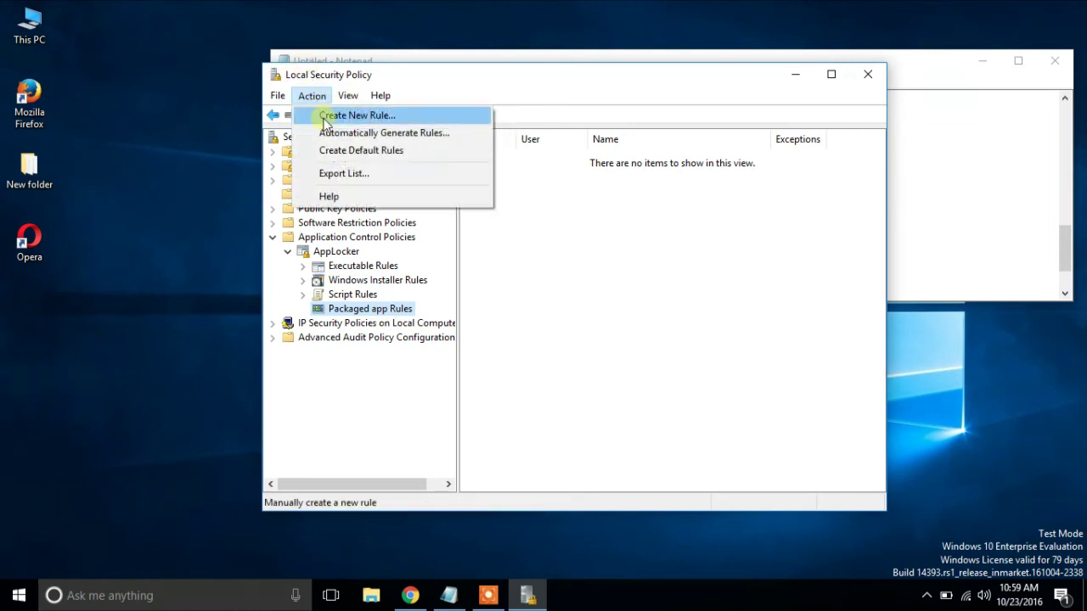
{"action": "left_click", "coordinate": [348, 116]}
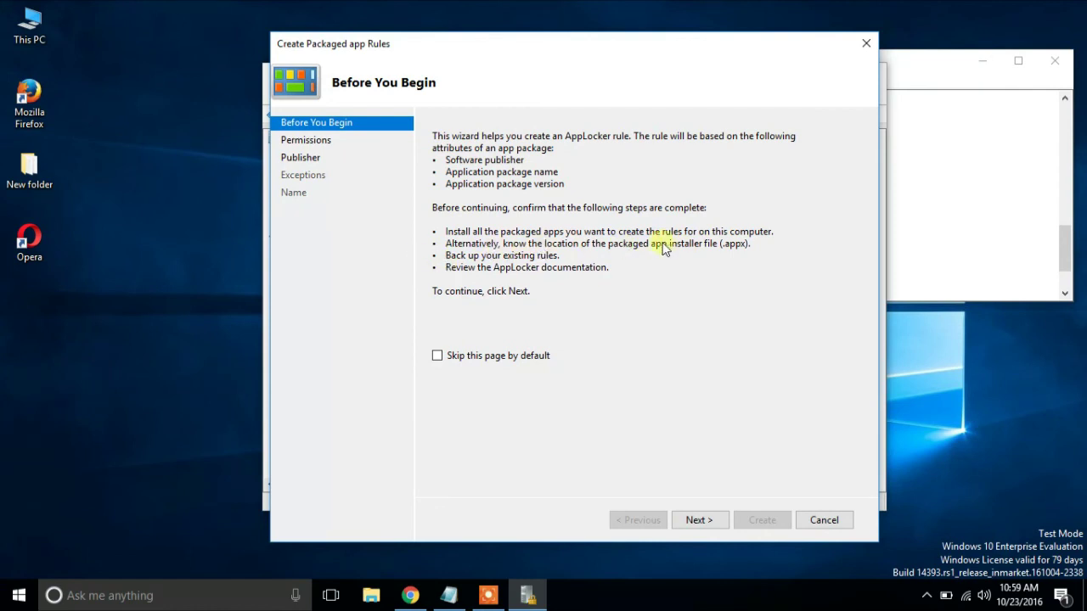
{"action": "left_click", "coordinate": [293, 140]}
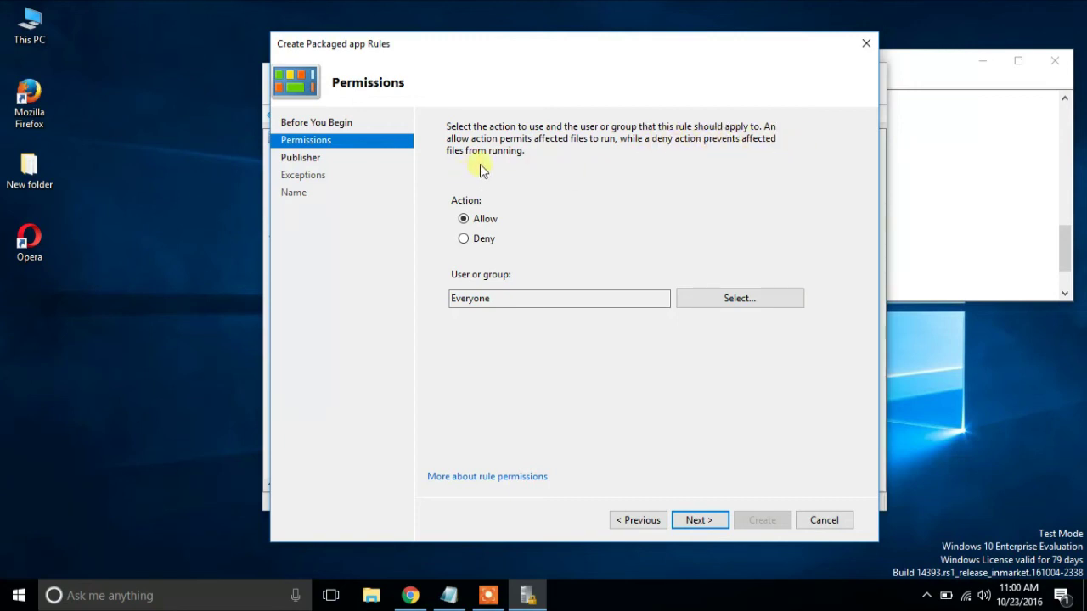
{"action": "left_click", "coordinate": [482, 237]}
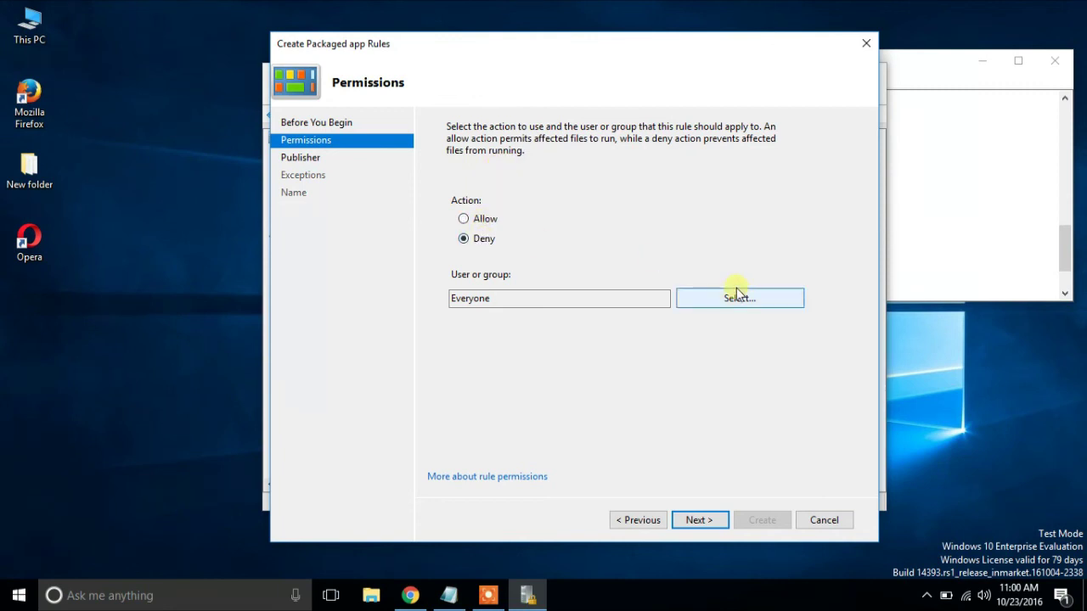
{"action": "left_click", "coordinate": [701, 520]}
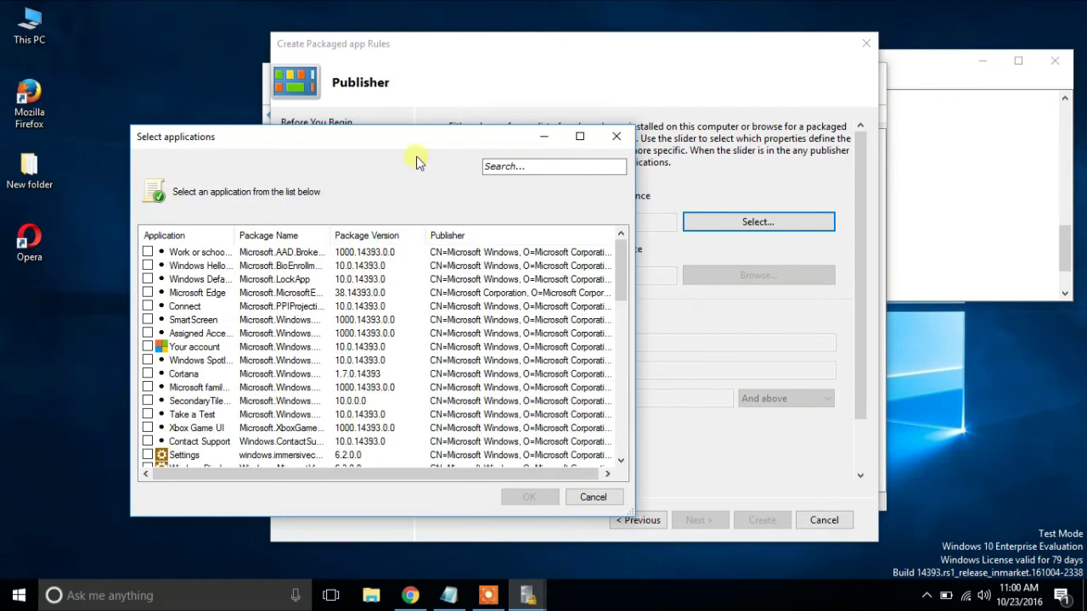
Search the installed packaged apps for "windows spo" and choose Windows Spotlight as the rule's reference app
{"action": "left_click_drag", "start_coordinate": [430, 141], "coordinate": [487, 75]}
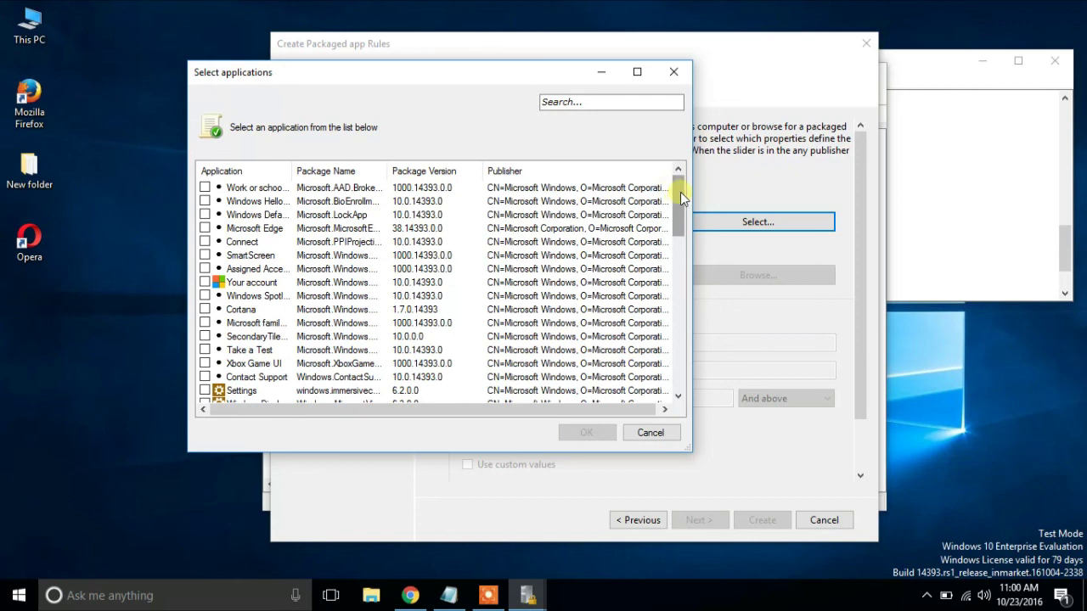
{"action": "left_click_drag", "start_coordinate": [680, 192], "coordinate": [680, 316]}
{"action": "left_click", "coordinate": [588, 101]}
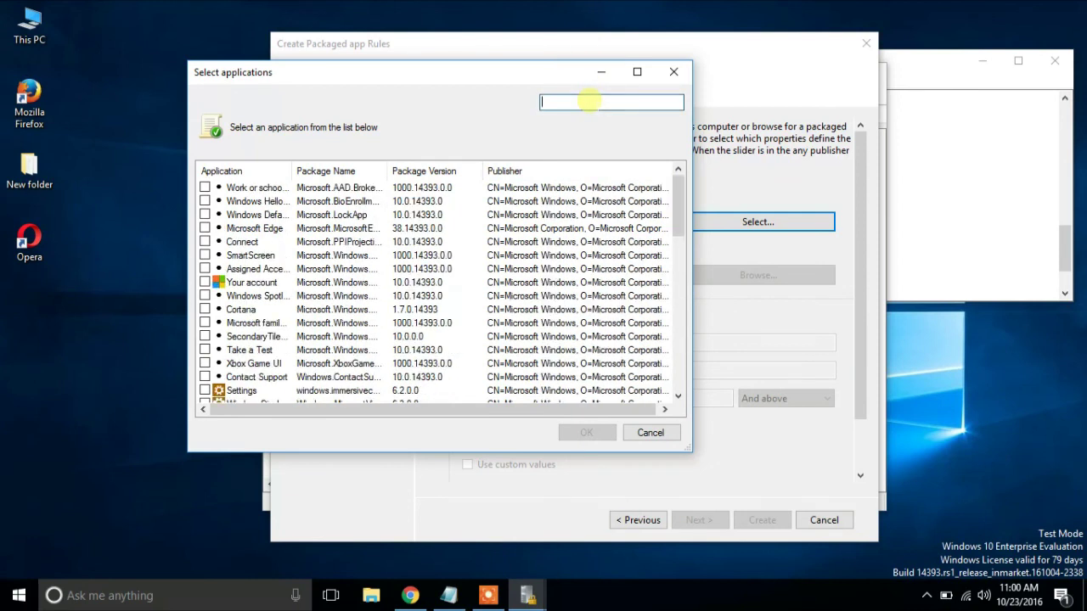
{"action": "type", "text": "windows spo"}
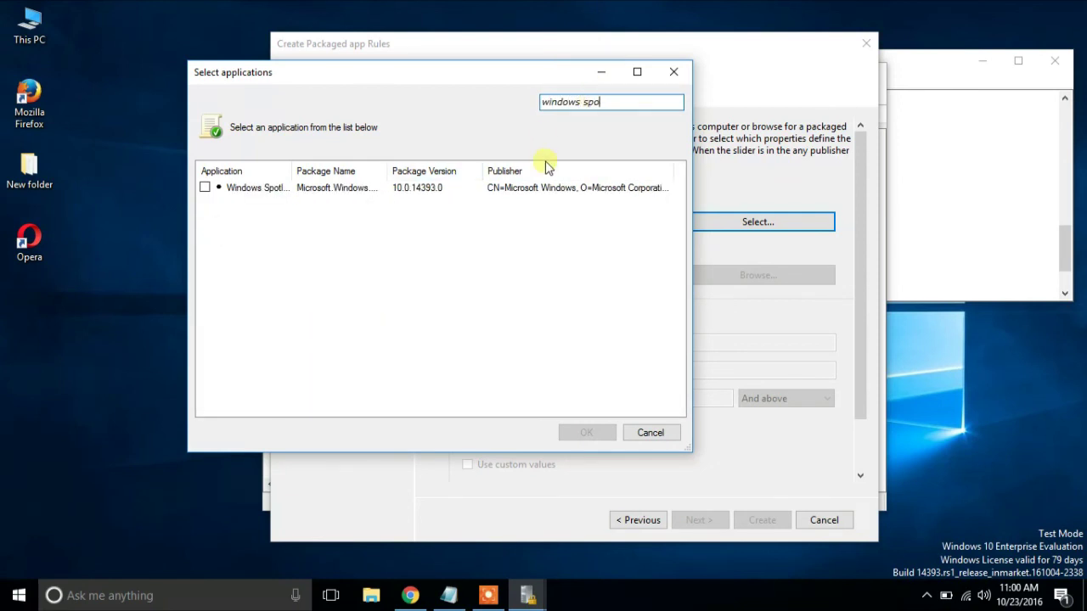
{"action": "left_click", "coordinate": [281, 191]}
{"action": "left_click", "coordinate": [205, 186]}
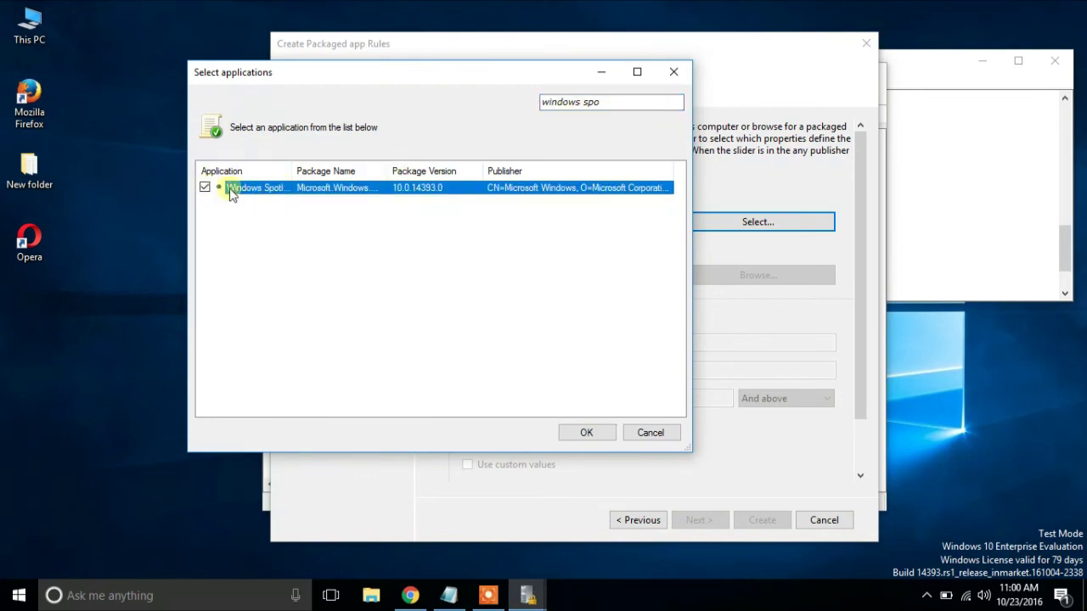
{"action": "left_click", "coordinate": [585, 432]}
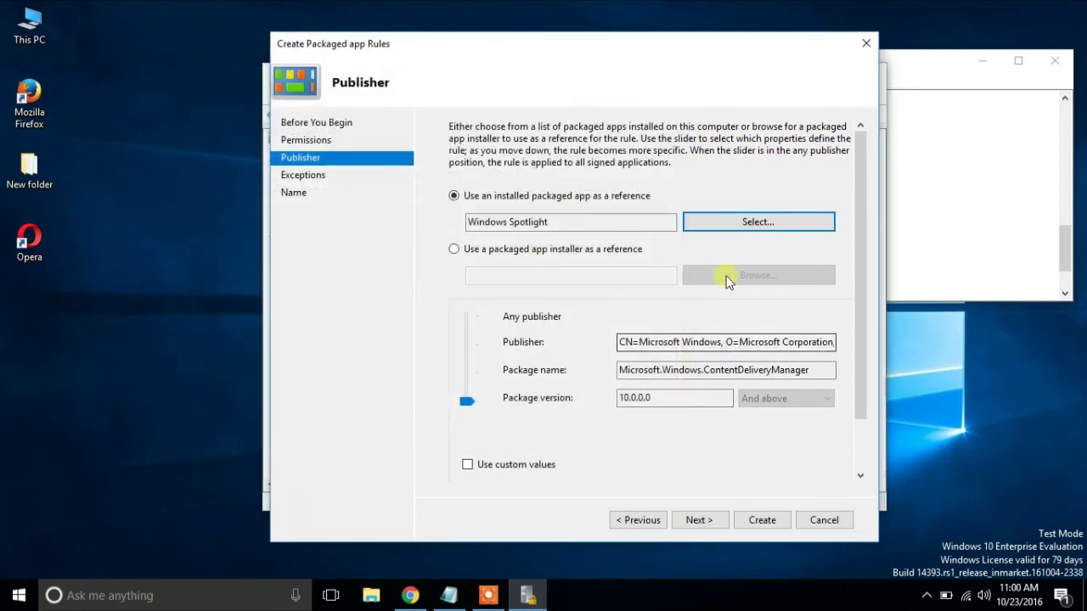
Continue to the rule's exceptions and view the publisher exception options without adding an exception
{"action": "left_click", "coordinate": [698, 520]}
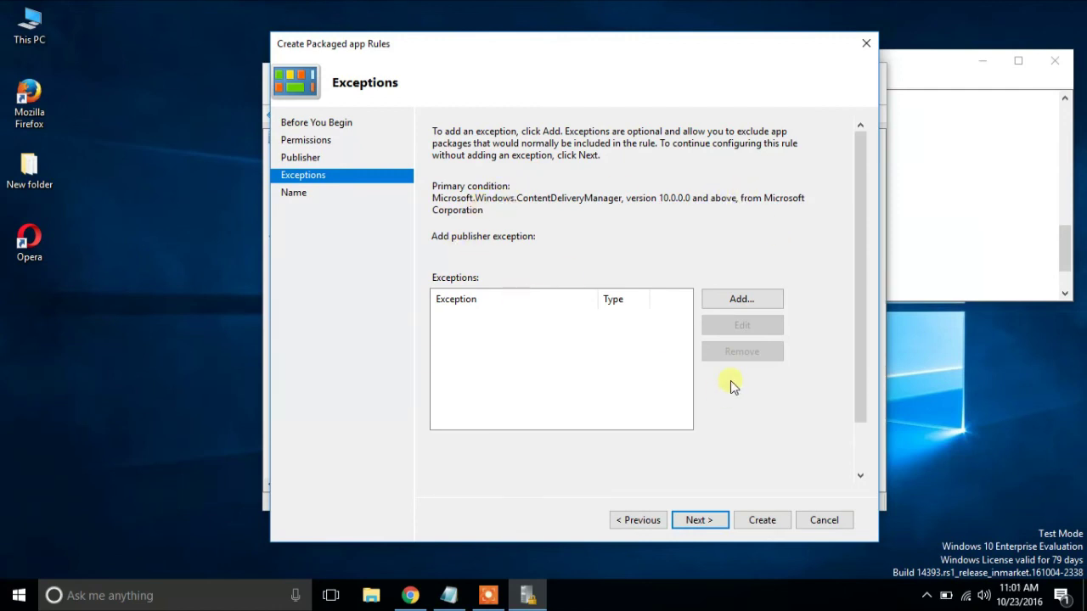
{"action": "left_click", "coordinate": [755, 305]}
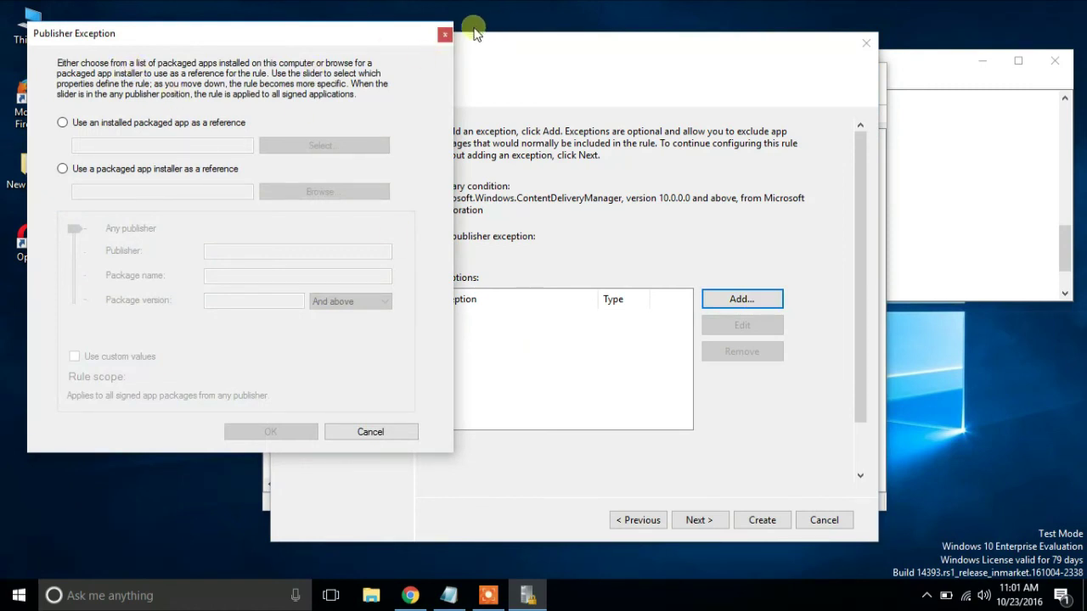
{"action": "left_click", "coordinate": [444, 36]}
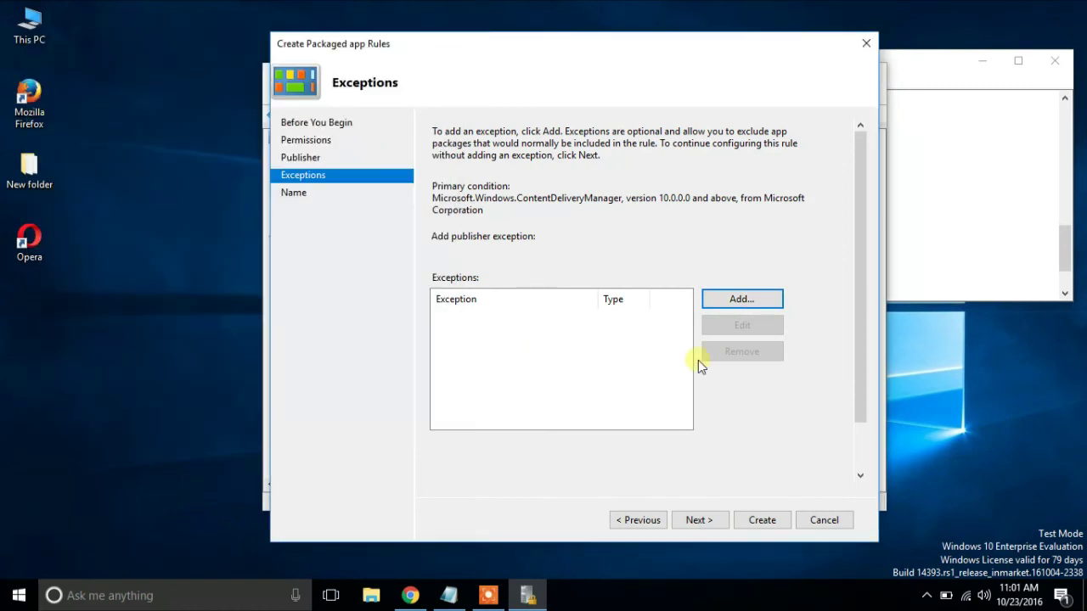
Skip the exceptions, give the packaged app rule the description "can be anything" and create the rule
{"action": "left_click", "coordinate": [703, 530]}
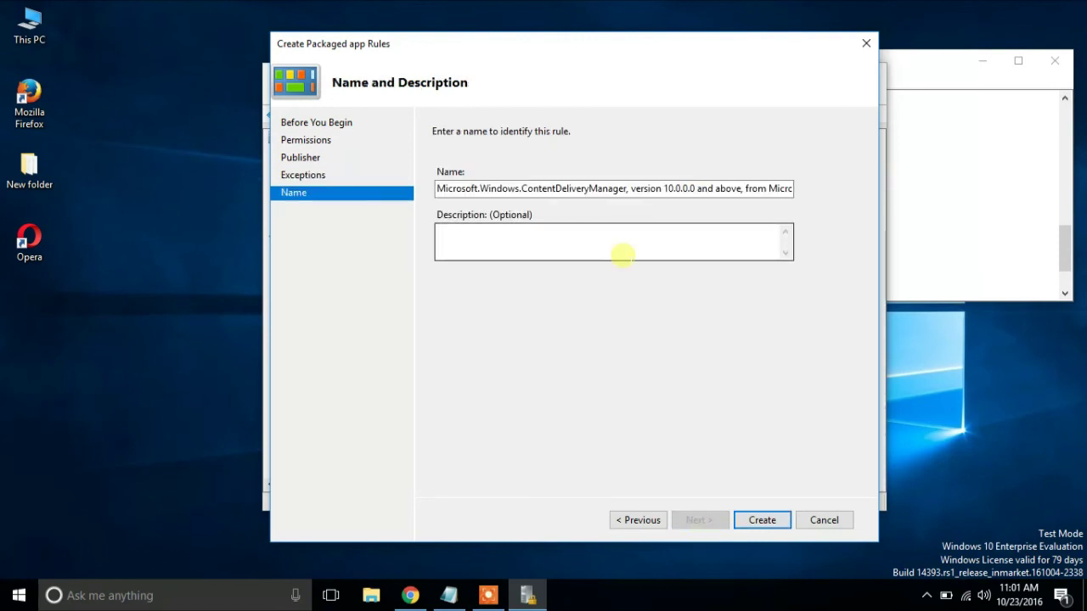
{"action": "left_click", "coordinate": [624, 243]}
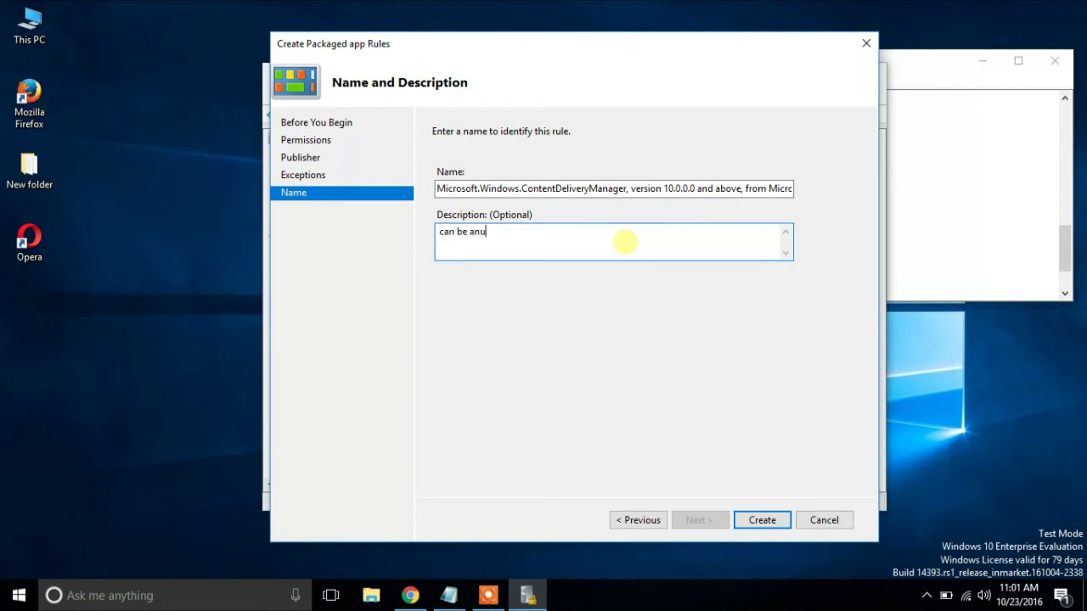
{"action": "type", "text": "can be anythinh"}
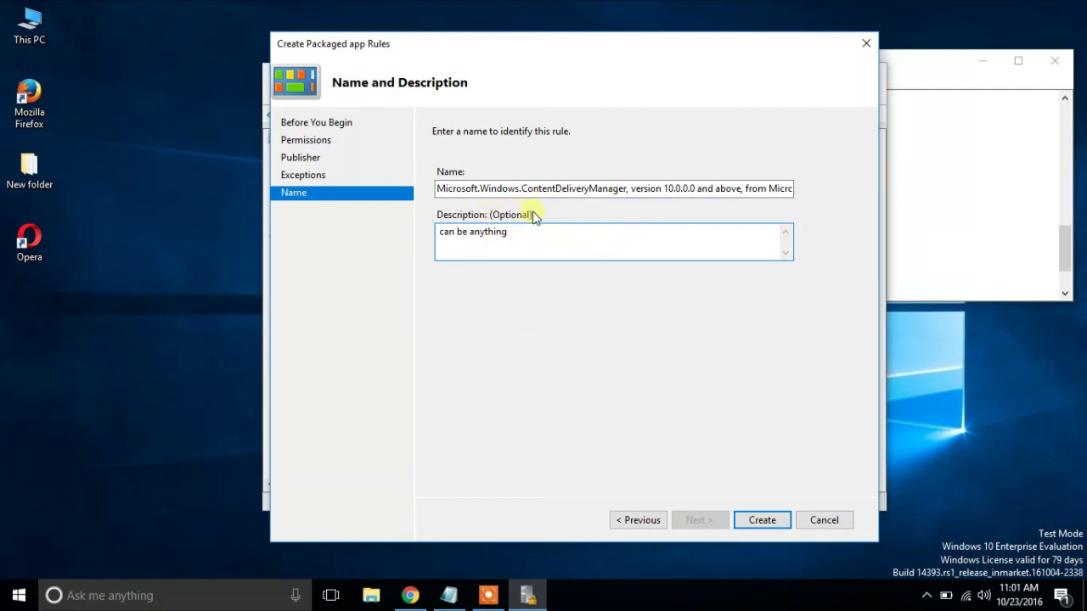
{"action": "left_click", "coordinate": [762, 520]}
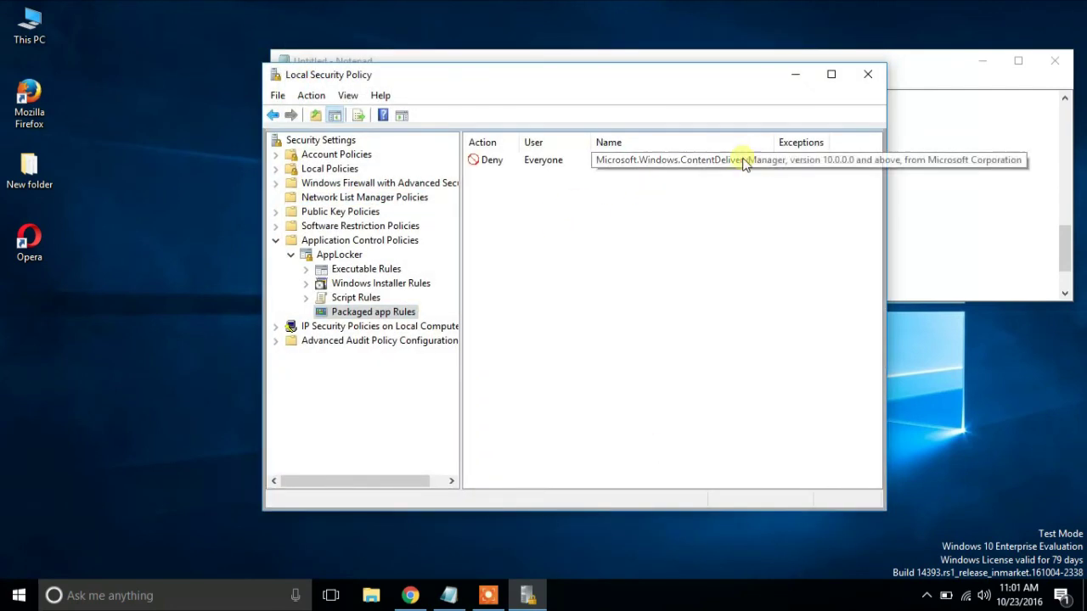
Switch to the Notepad notes and add the line "Restart Your PC for Changes to take effect.." after the remaining-steps line
{"action": "left_click", "coordinate": [1014, 213]}
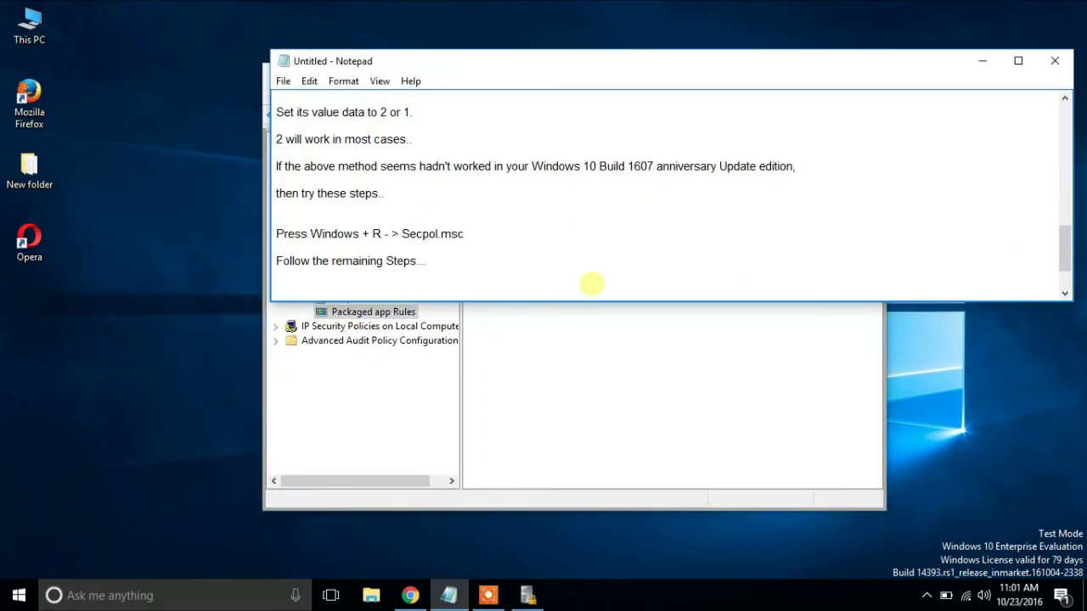
{"action": "left_click", "coordinate": [592, 283]}
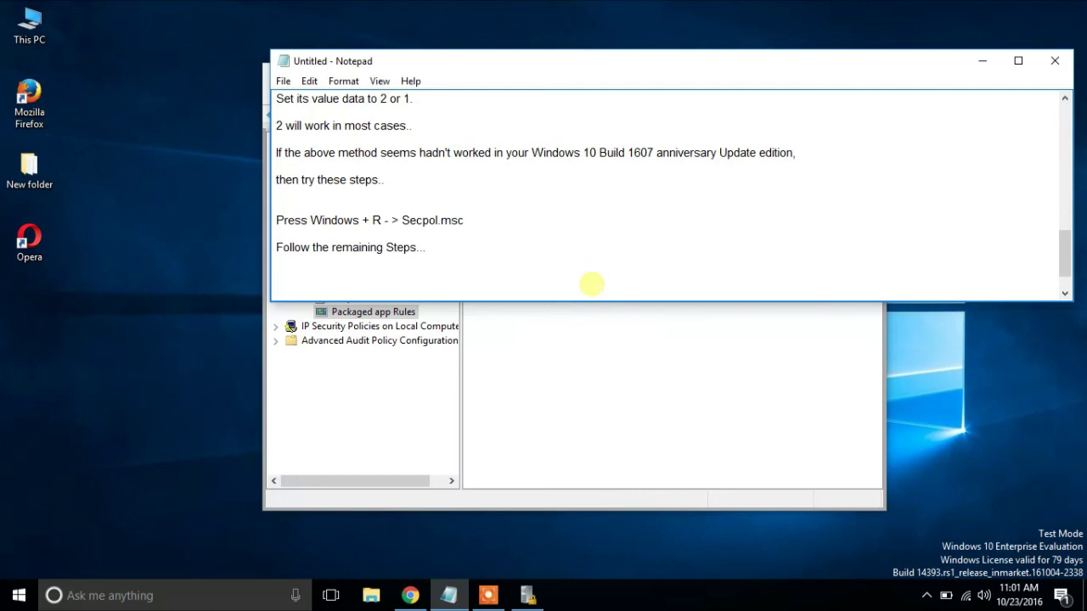
{"action": "type", "text": "Th"}
{"action": "key", "text": "BackSpace"}
{"action": "key", "text": "BackSpace"}
{"action": "type", "text": "Restart Your PC to"}
{"action": "key", "text": "BackSpace"}
{"action": "key", "text": "BackSpace"}
{"action": "type", "text": "for CHan"}
{"action": "key", "text": "BackSpace"}
{"action": "key", "text": "BackSpace"}
{"action": "key", "text": "BackSpace"}
{"action": "type", "text": "hanges to"}
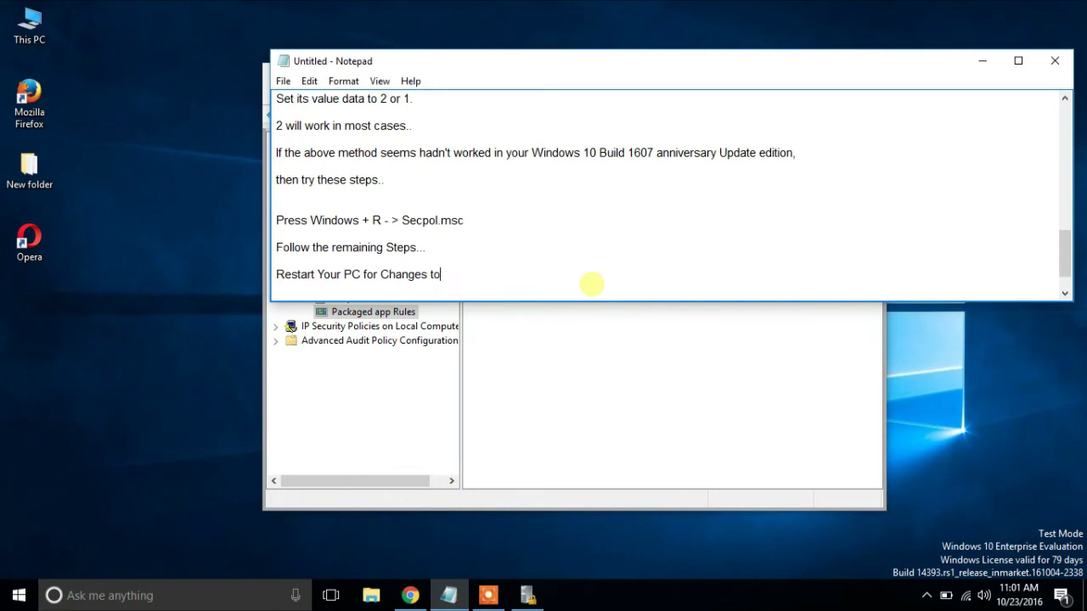
{"action": "type", "text": " take eff"}
{"action": "key", "text": "BackSpace"}
{"action": "type", "text": "ect.."}
Add the closing line "That's it.." below the restart note
{"action": "key", "text": "Return"}
{"action": "type", "text": "That"}
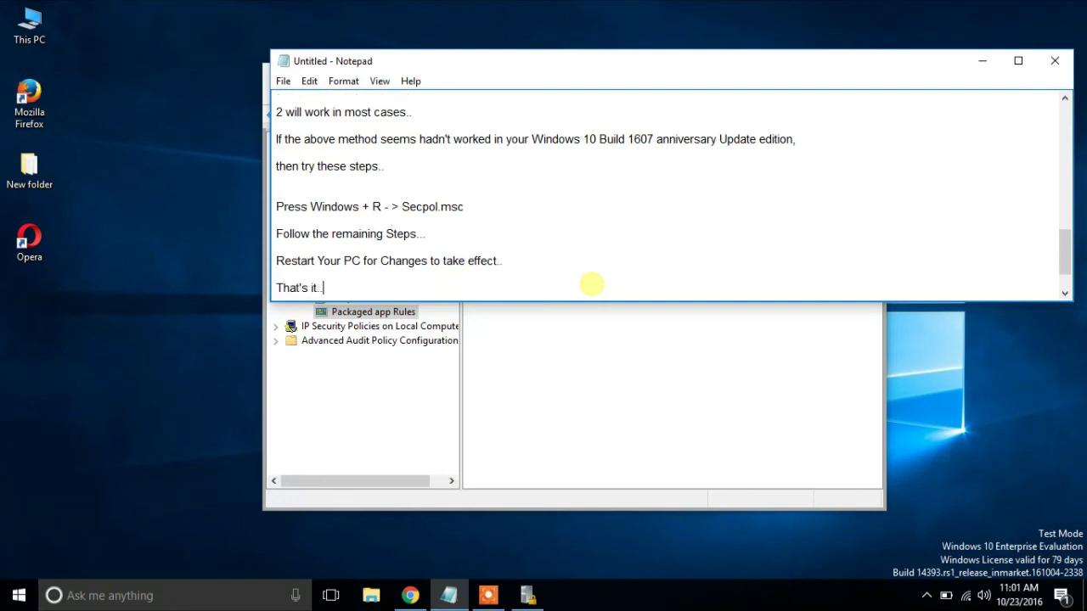
{"action": "type", "text": "'s it.."}
{"action": "key", "text": "Return"}
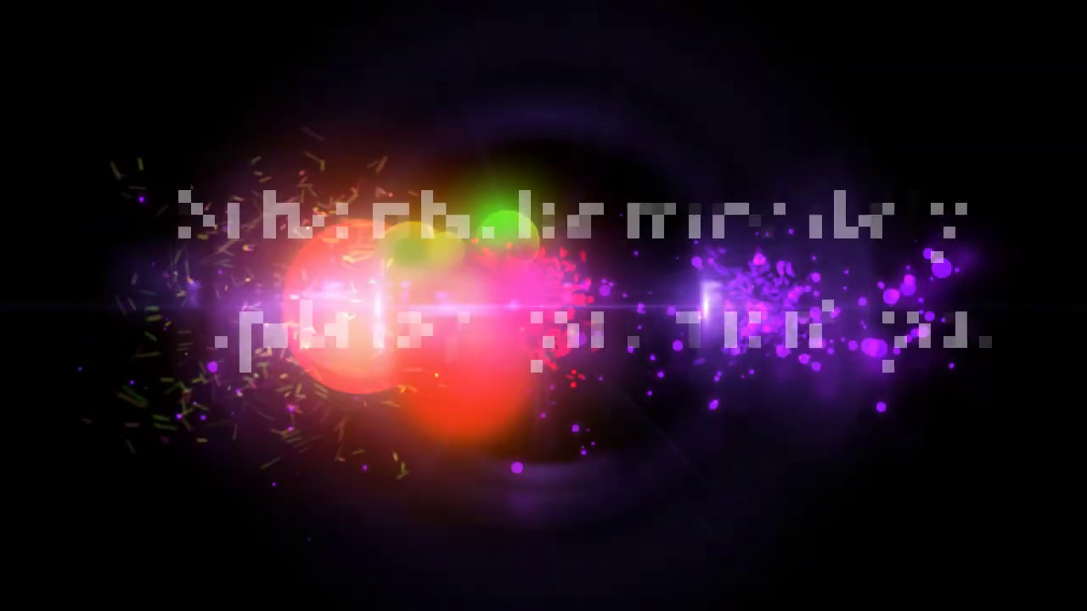